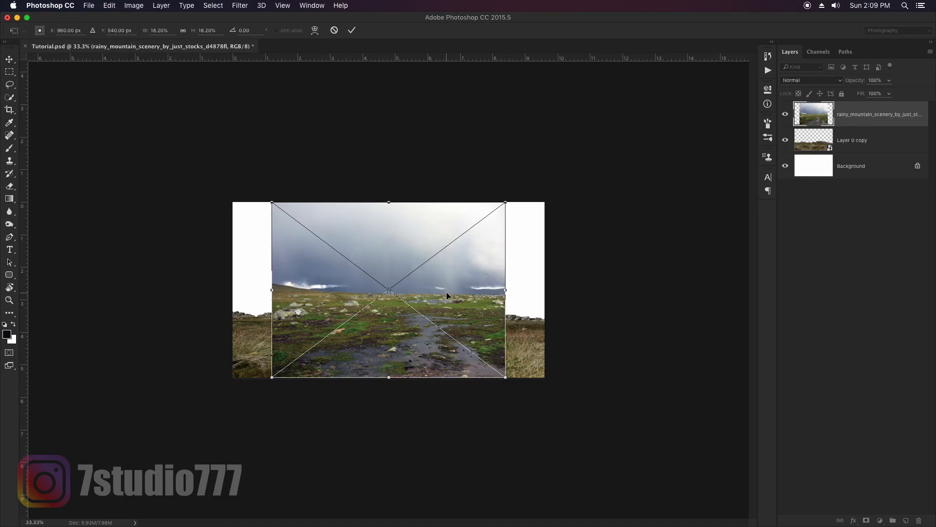
- Scale the rainy mountain photo to the full canvas width and squash it vertically so it ends at the canvas's lower edge
left_click_drag(505, 201, 544, 169)
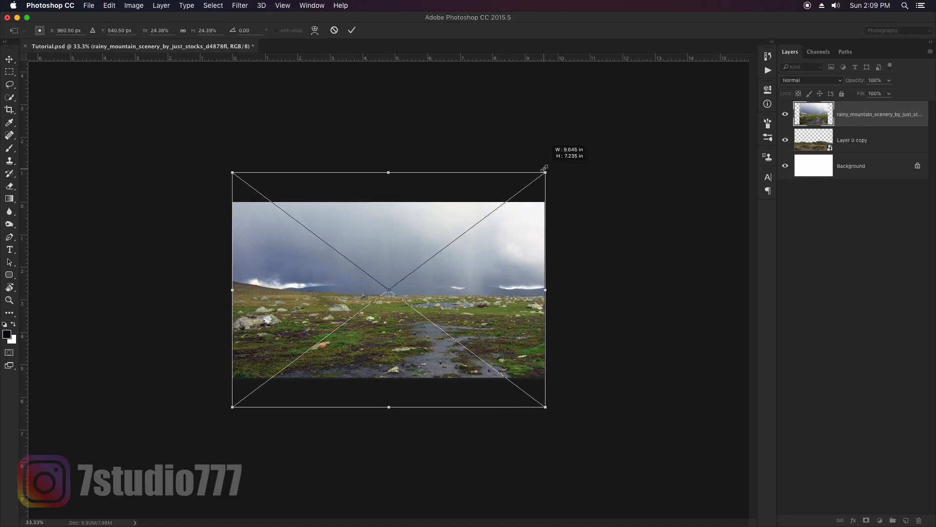
left_click_drag(387, 404, 389, 377)
left_click_drag(388, 171, 388, 233)
key("Return")
- Add a layer mask to the rainy mountain layer and hide its sky with a Foreground to Transparent gradient
left_click(866, 521)
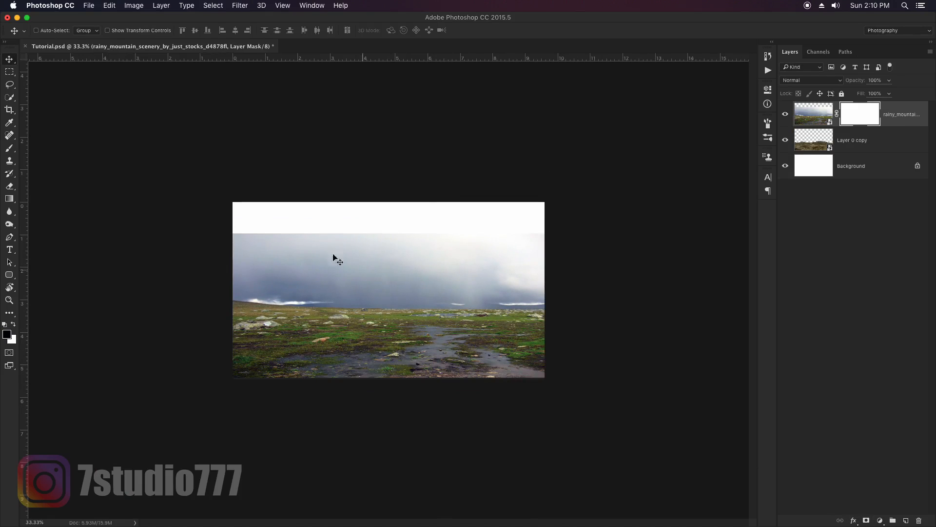
key("g")
left_click(57, 32)
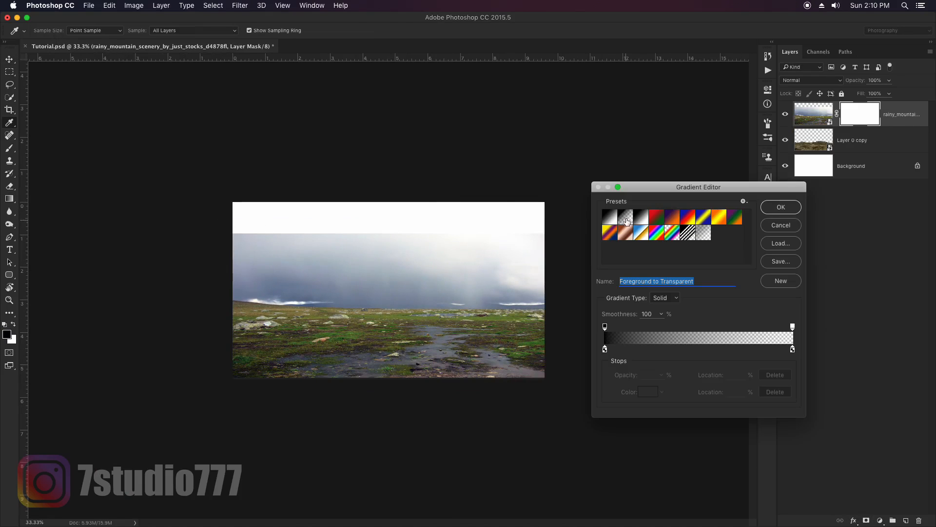
left_click(782, 211)
key("super+space")
mouse_move(386, 306)
left_mouse_down()
mouse_move(430, 313)
mouse_move(407, 297)
left_mouse_up()
key("super+space")
left_click_drag(395, 331, 387, 299)
- Mask the horizon edge with a soft round brush at 0% hardness and 30% flow, and group the two ground layers
key("b")
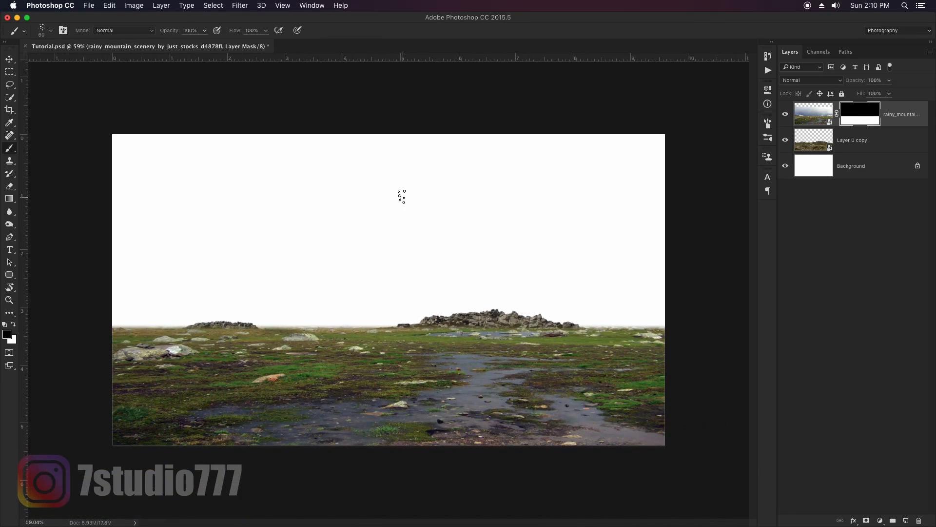
right_click(399, 194)
left_click_drag(676, 372, 675, 276)
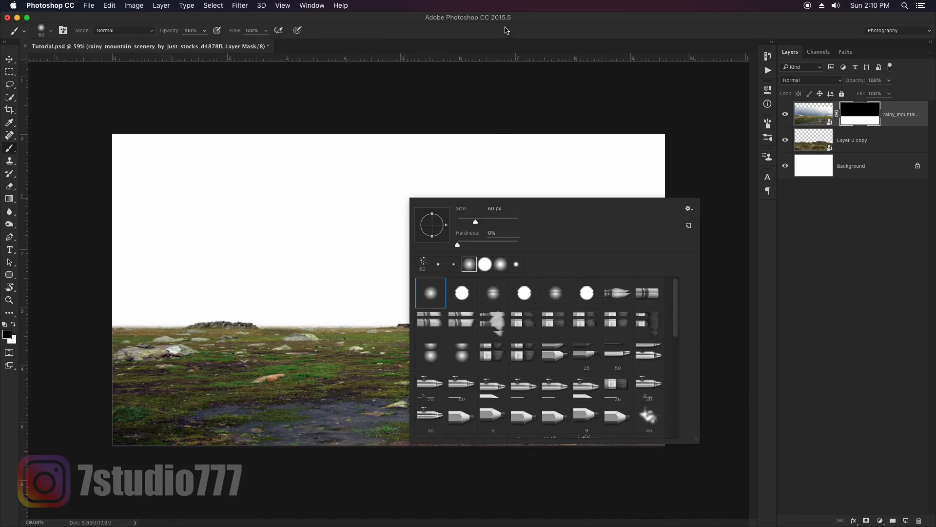
left_click(505, 30)
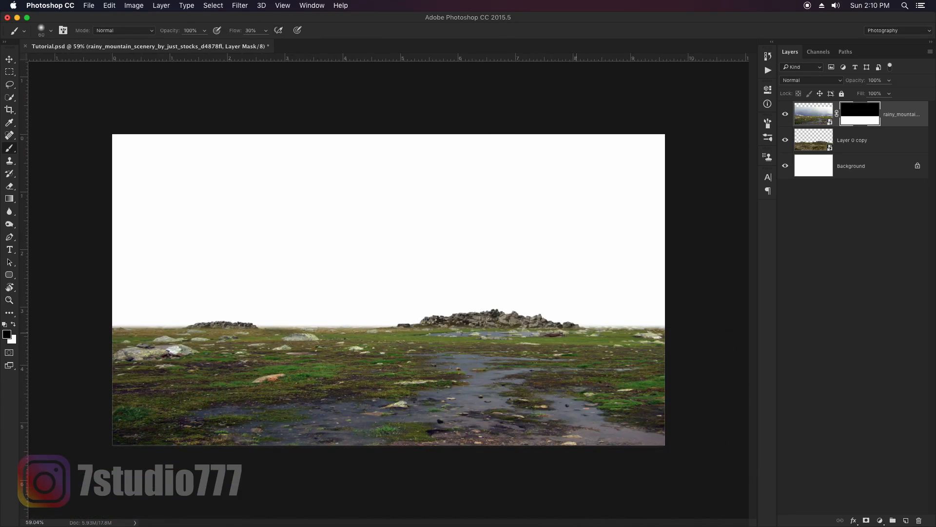
left_click_drag(576, 333, 594, 334, "ctrl+alt")
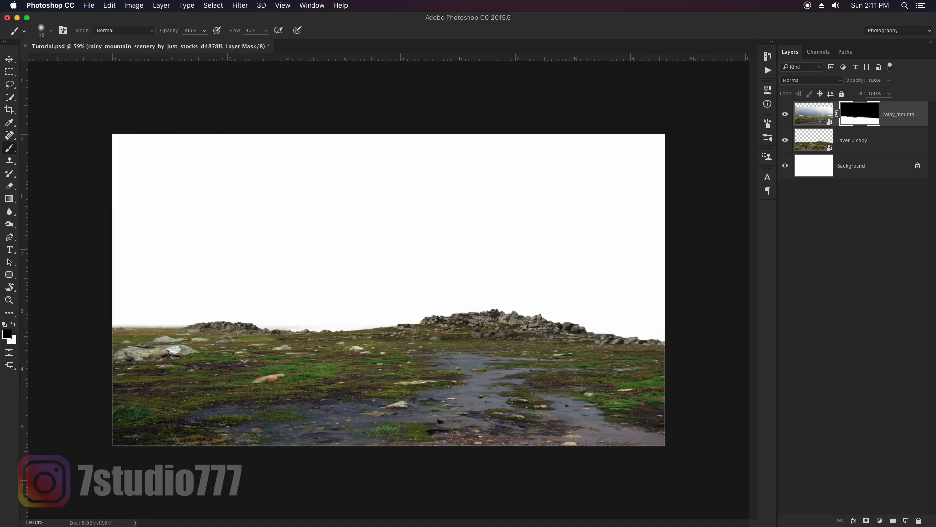
key("ctrl+g")
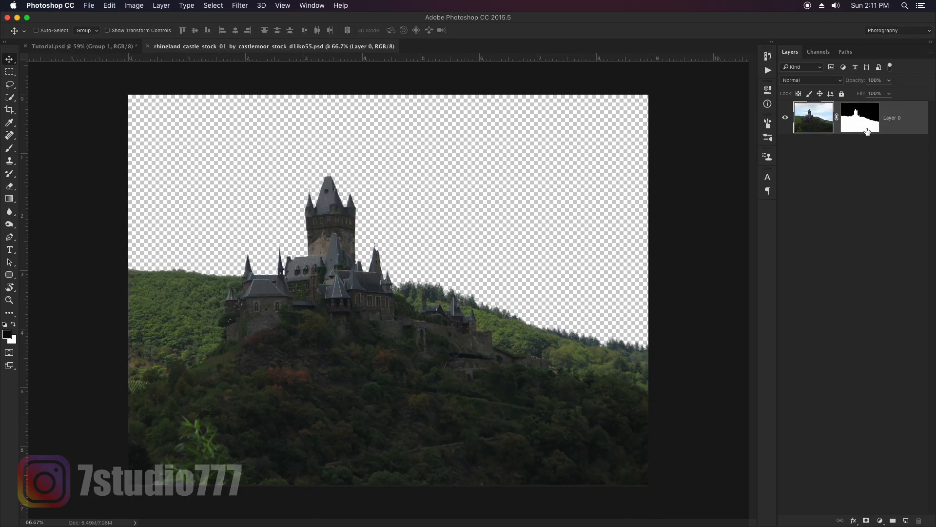
- Duplicate the masked castle layer, convert the cutout copy to a smart object, and check the original layer's visibility
left_click(871, 130, "shift")
left_click(871, 130, "shift")
left_click(871, 130, "shift")
left_click(871, 130, "shift")
key("ctrl+j")
right_click(868, 128)
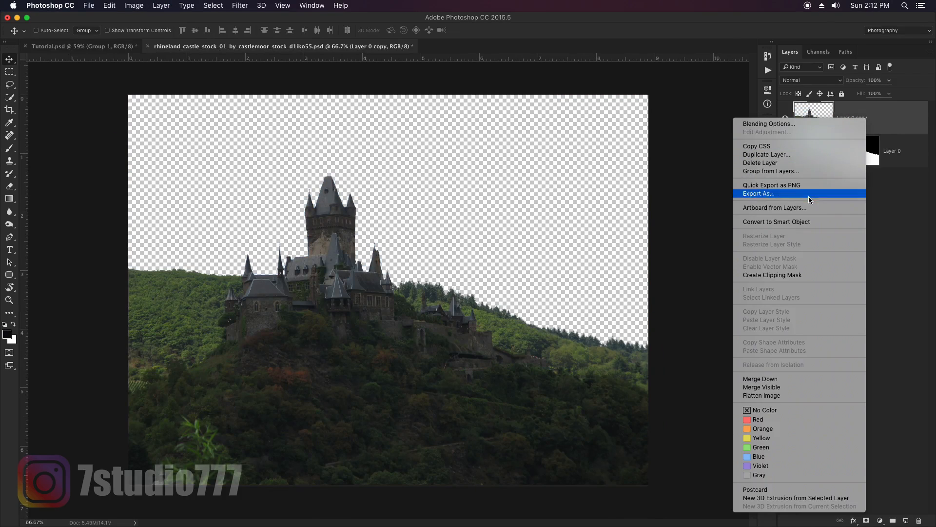
left_click(804, 220)
left_click(785, 151)
- Bring the castle cutout into Tutorial.psd, send it behind the ground group, and position it above the horizon
left_click_drag(362, 317, 429, 253)
key("super+[")
left_click_drag(534, 296, 456, 308)
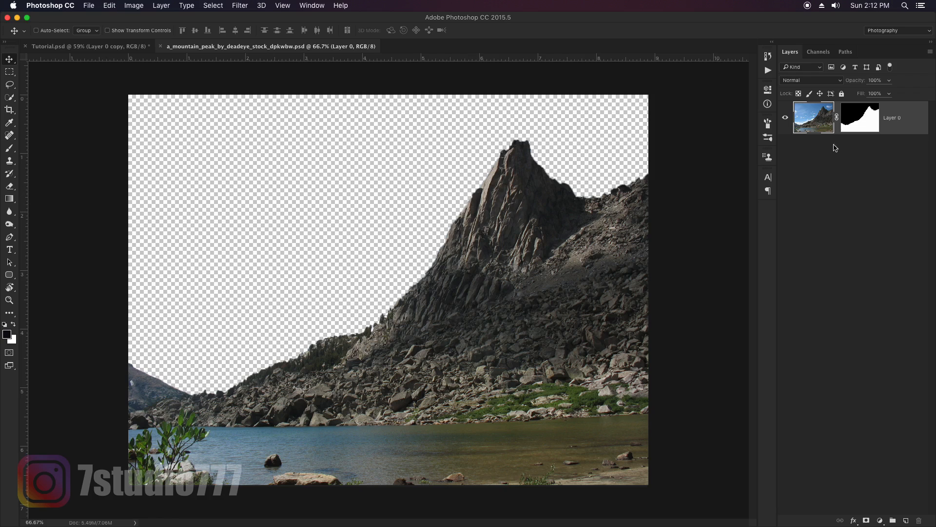
- Compare the mountain peak photo with and without its mask, apply the mask, and convert the layer to a smart object
left_click(859, 130, "shift")
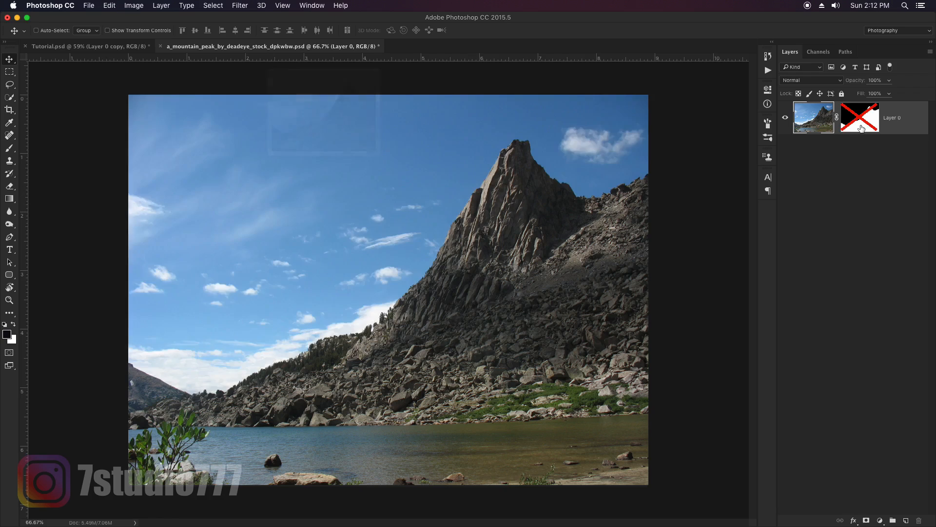
left_click(858, 129, "shift")
left_click(858, 129, "shift")
left_click(860, 125, "shift")
right_click(861, 117)
left_click(844, 143)
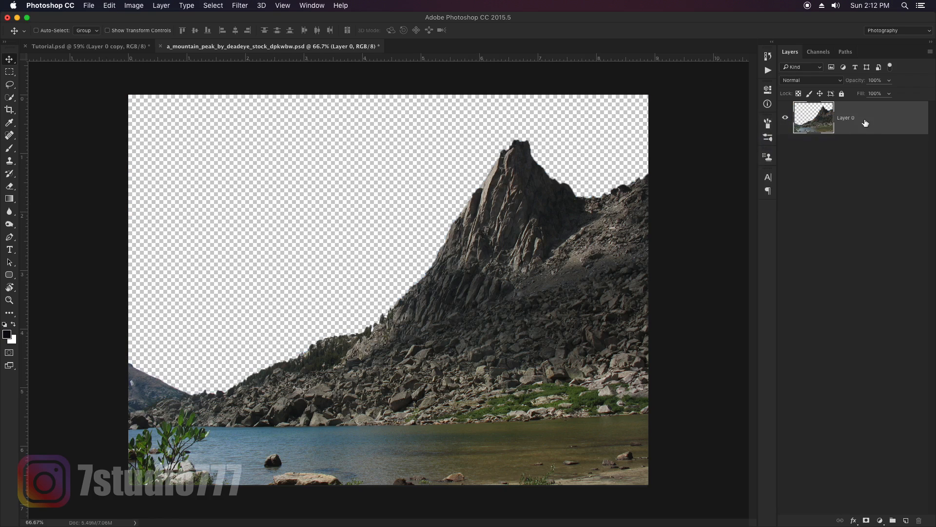
right_click(865, 119)
left_click(784, 221)
- Bring the peak into Tutorial.psd, flip it horizontally, scale it to about 51%, and place it along the canvas's left edge
left_click_drag(507, 224, 367, 217)
key("super+t")
right_click(369, 225)
left_click(391, 341)
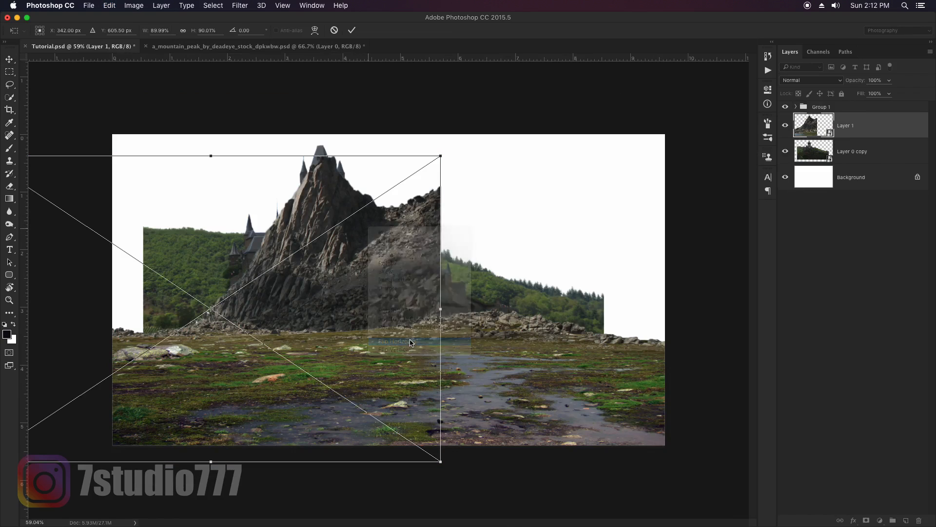
left_click_drag(442, 155, 341, 223)
left_click_drag(310, 270, 338, 251)
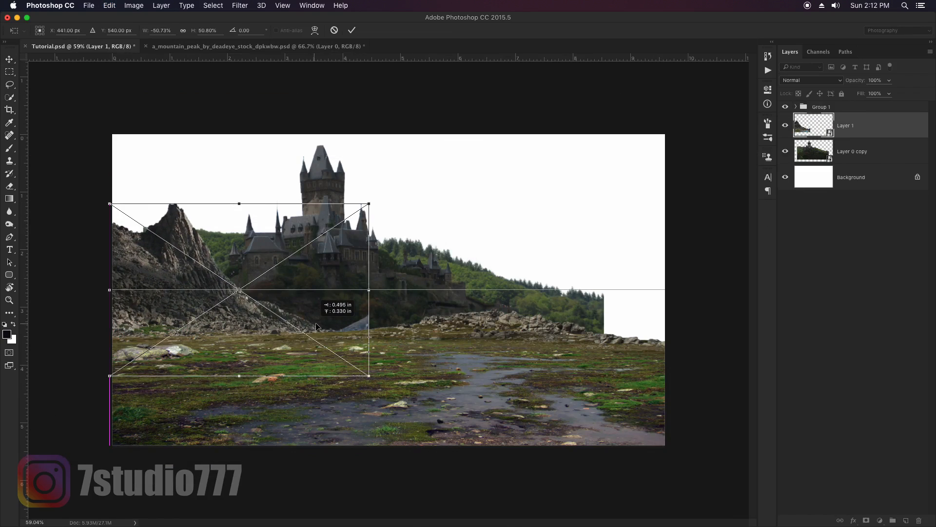
key("Return")
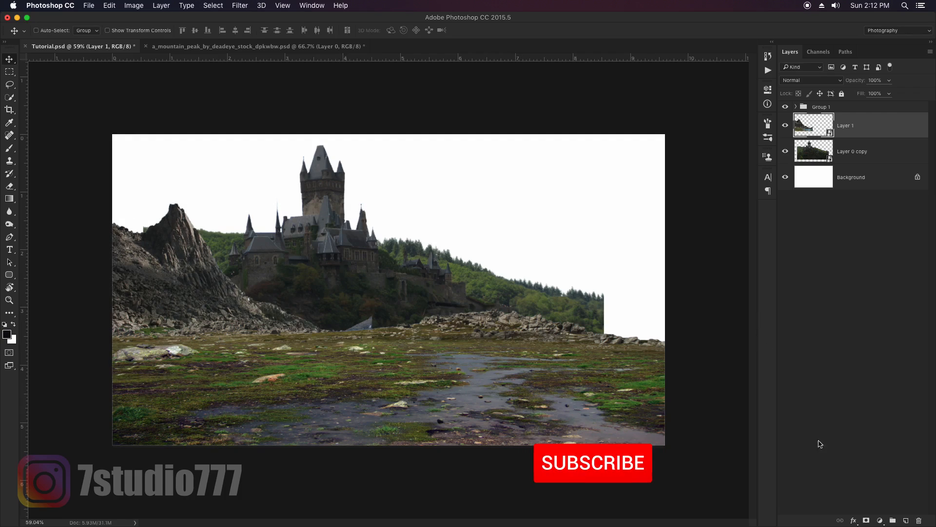
- Add a layer mask to the peak layer and paint out the bluish distant slope at its right foot
left_click(866, 520)
key("b")
left_click_drag(373, 320, 353, 328)
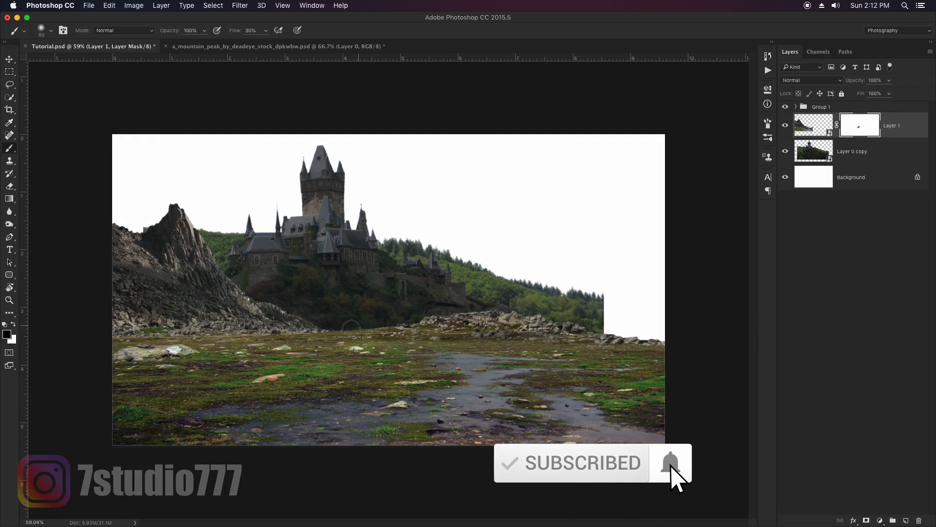
- Select the castle layer, scale it down, and settle it on the horizon beside the rocky peak
key("v")
right_click(381, 270)
left_click(403, 275)
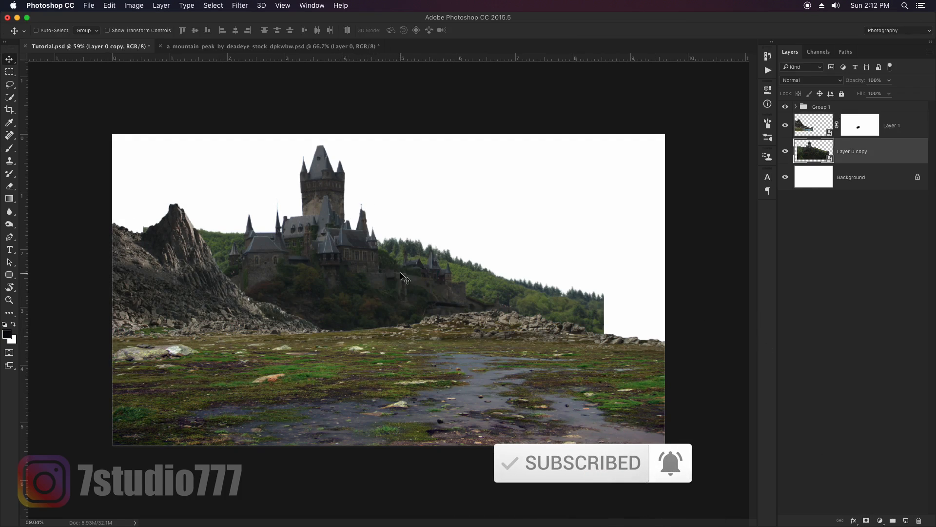
key("super+t")
left_click_drag(605, 129, 493, 198)
left_click_drag(448, 274, 412, 281)
left_click_drag(486, 289, 485, 282)
left_click_drag(404, 306, 398, 299)
left_click_drag(488, 279, 488, 279)
key("Return")
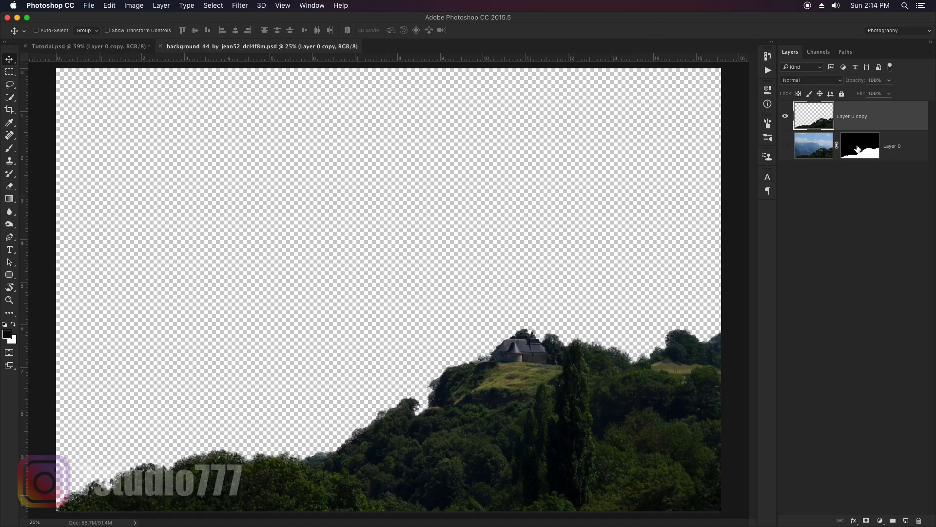
- Compare the chapel hill photo with its masked version and bring the cutout copy into Tutorial.psd
left_click(785, 145)
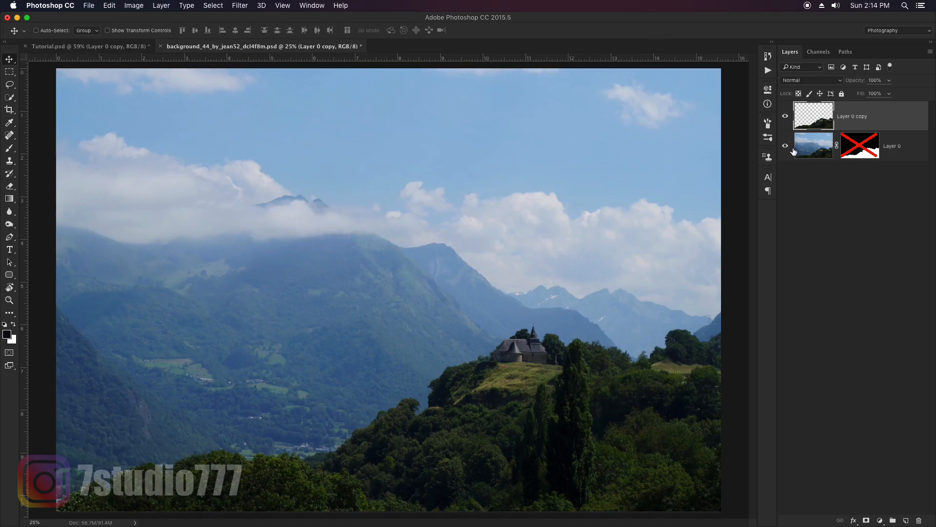
left_click(856, 154, "shift")
left_click(856, 154, "shift")
left_click(855, 154, "shift")
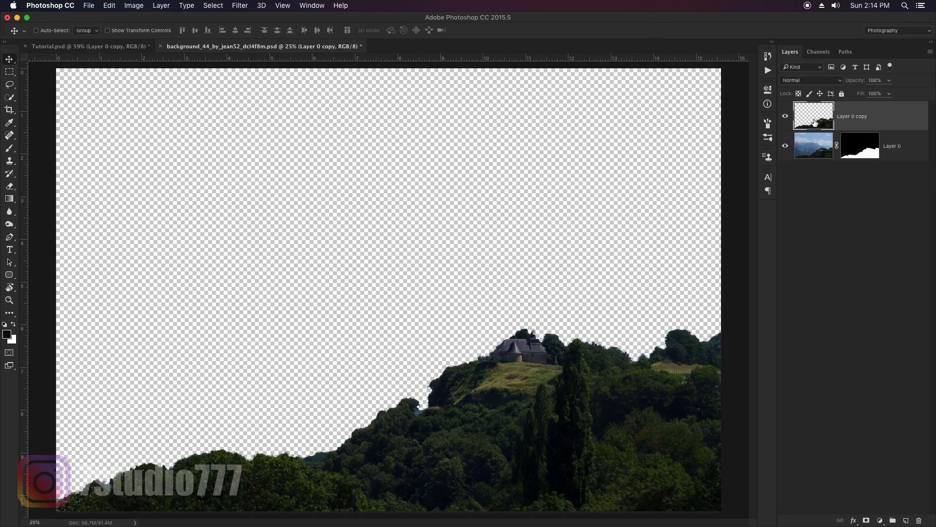
left_click_drag(529, 385, 254, 156)
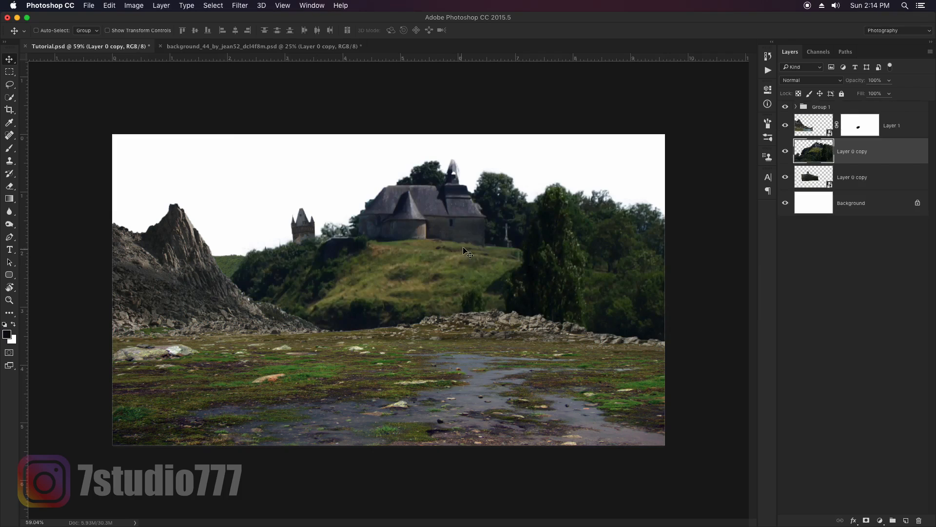
- Flip the chapel hill layer horizontally and convert it to a smart object
key("ctrl+t")
right_click(481, 231)
left_click(508, 352)
key("Return")
right_click(804, 152)
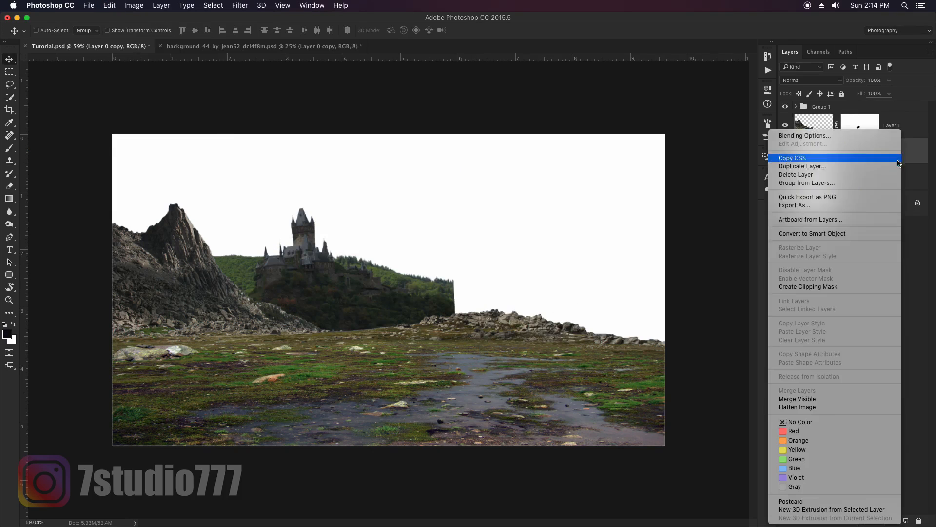
left_click(842, 236)
- Scale the chapel hill to about 12.85%, rotate it about 0.8 degrees, and place it against the castle hill's right end
key("super+t")
left_click_drag(312, 208, 726, 208)
left_click_drag(202, 218, 412, 203)
left_click_drag(29, 136, 679, 317)
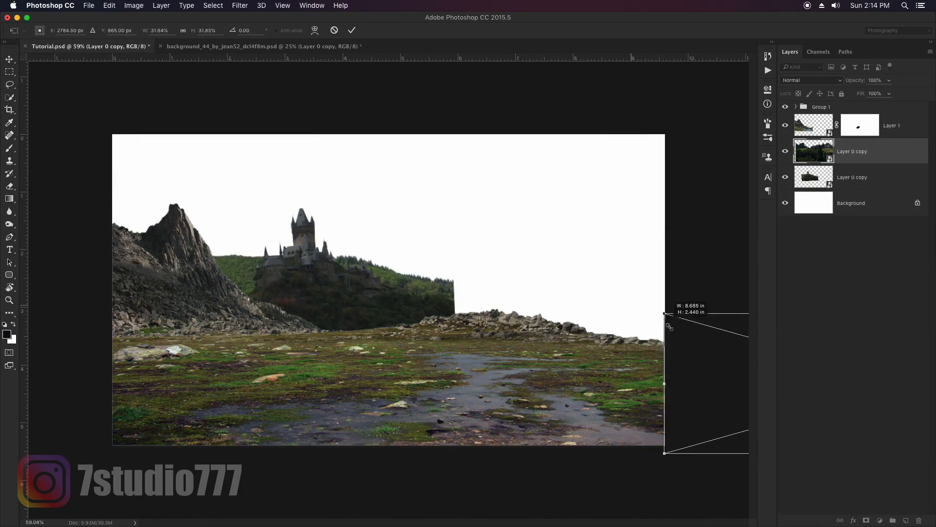
left_click_drag(721, 387, 348, 307)
left_click_drag(305, 237, 439, 272)
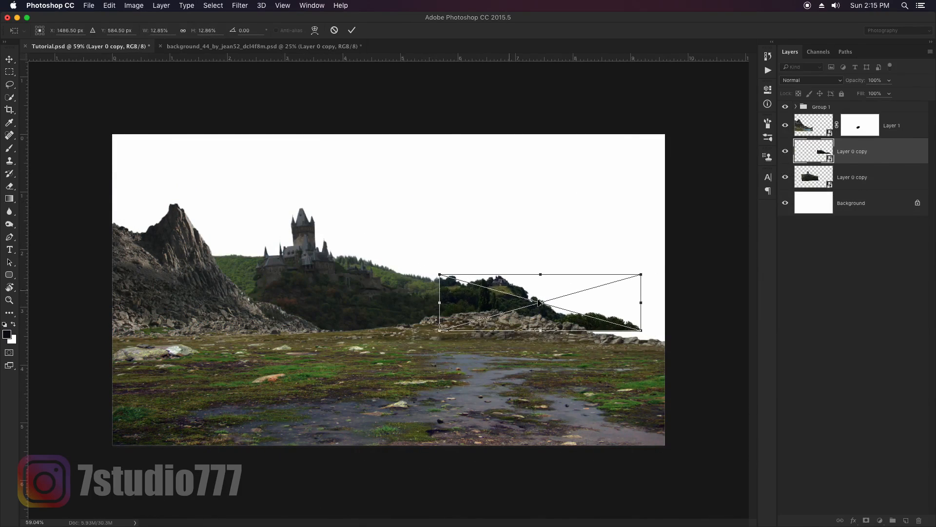
left_click_drag(585, 318, 540, 322)
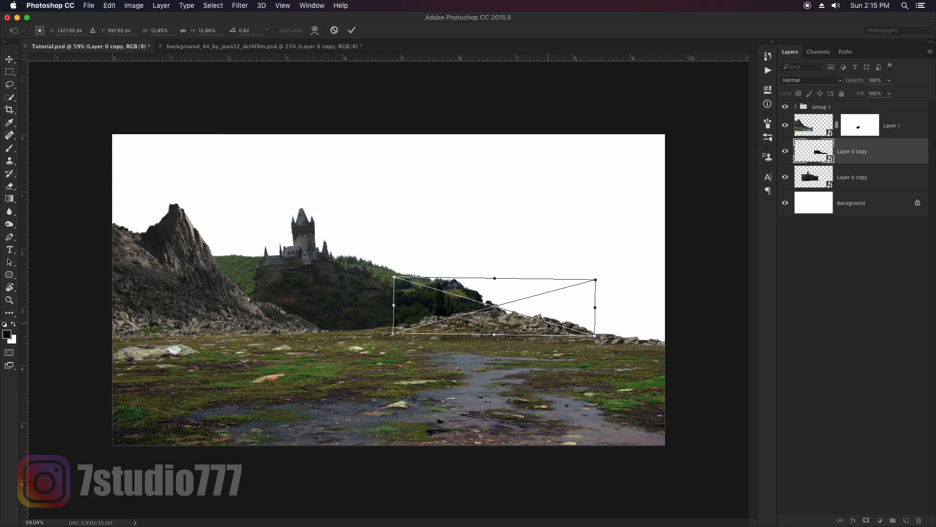
key("Return")
- Add a layer mask to the chapel hill and brush its left edge away to blend it into the castle hill
key("z")
left_click(462, 331)
left_click(867, 520)
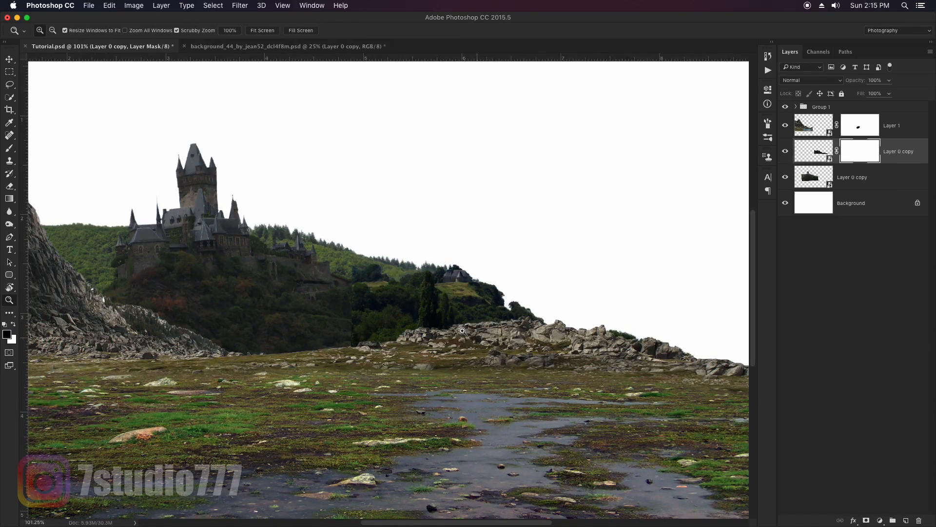
key("b")
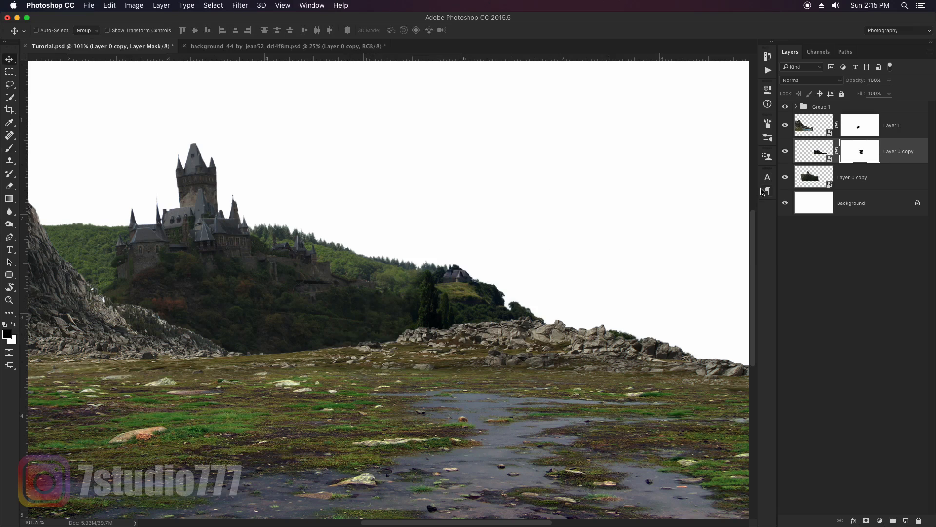
- Apply Levels to the chapel hill image with the input white point at 238 and the output black point slightly raised
left_click(812, 152)
key("ctrl+l")
left_click_drag(460, 168, 632, 195)
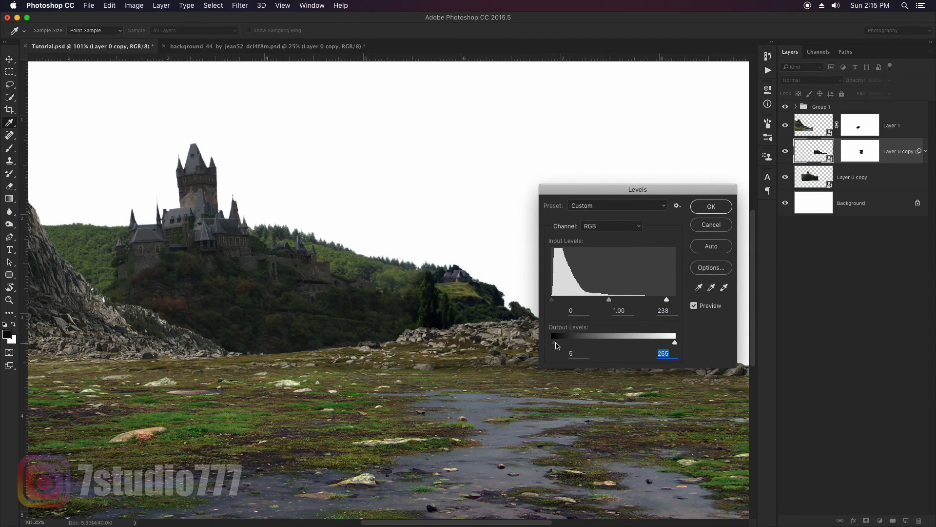
left_click_drag(555, 342, 557, 343)
key("Return")
- Group the castle and chapel hill layers together and select the Background layer
key("v")
scroll(469, 262, "down", 5)
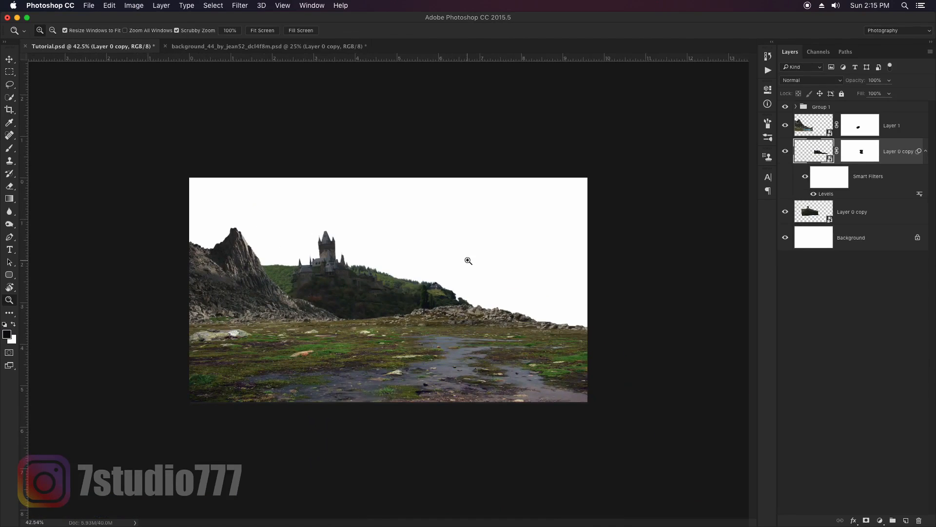
left_click(878, 180, "shift")
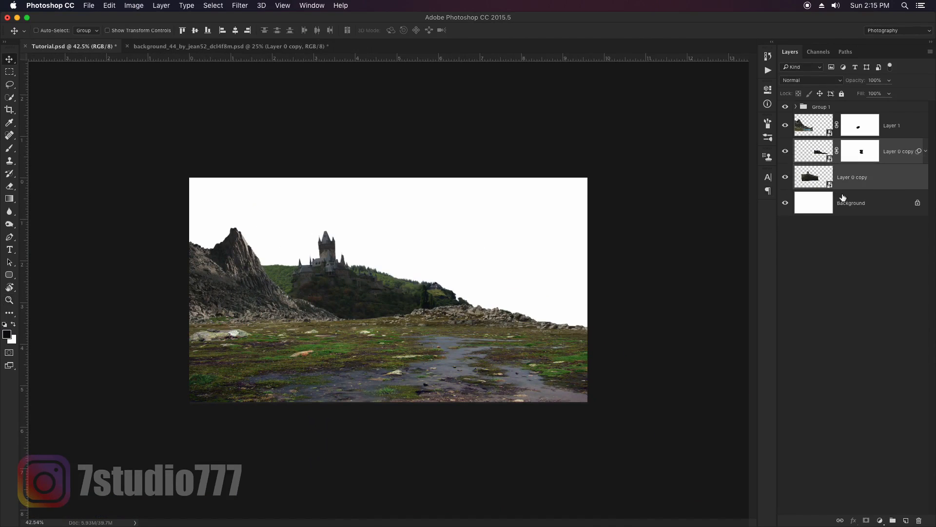
key("super+g")
left_click(509, 255)
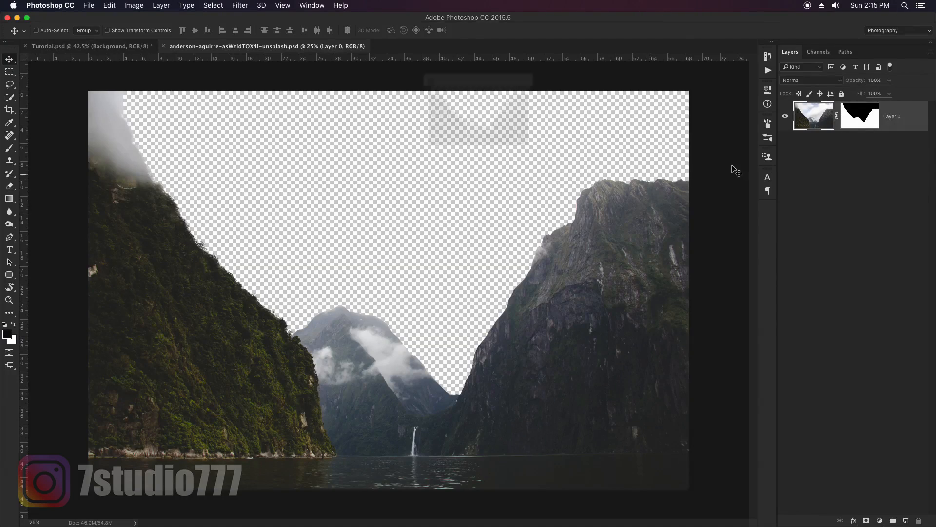
- Compare the fjord mountains photo with and without its mask, apply the mask, and convert the layer to a smart object
left_click(861, 121, "shift")
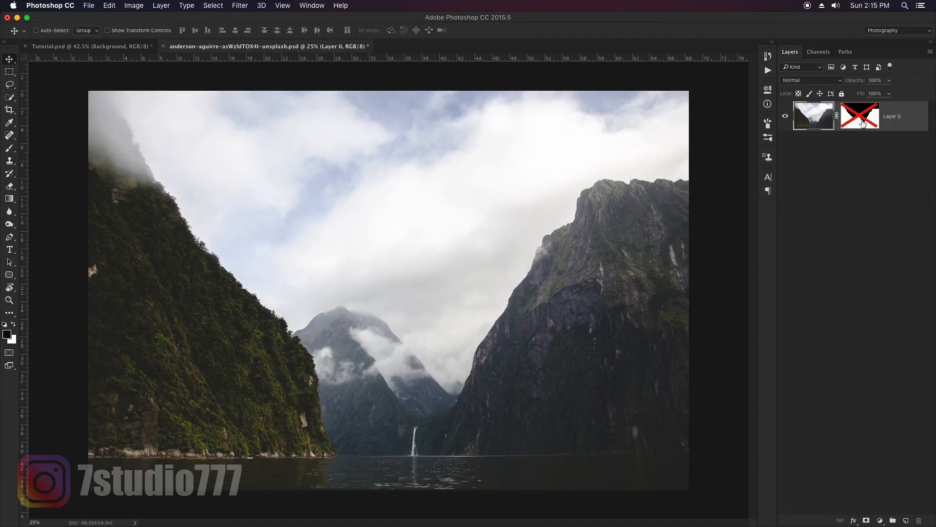
left_click(860, 121, "shift")
right_click(863, 116)
left_click(848, 146)
right_click(864, 117)
left_click(800, 222)
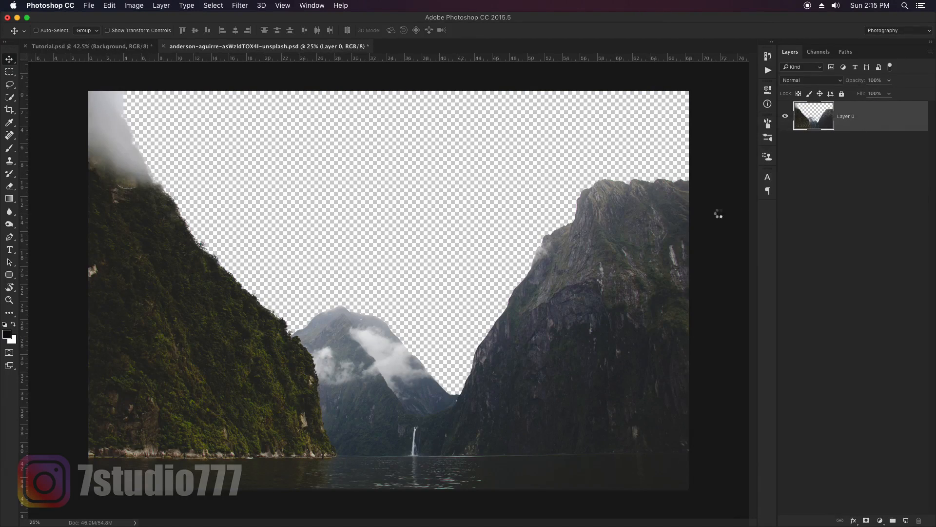
- Bring the fjord mountains into Tutorial.psd above the Background and scale them to the canvas width behind the castle
left_click_drag(555, 274, 467, 228)
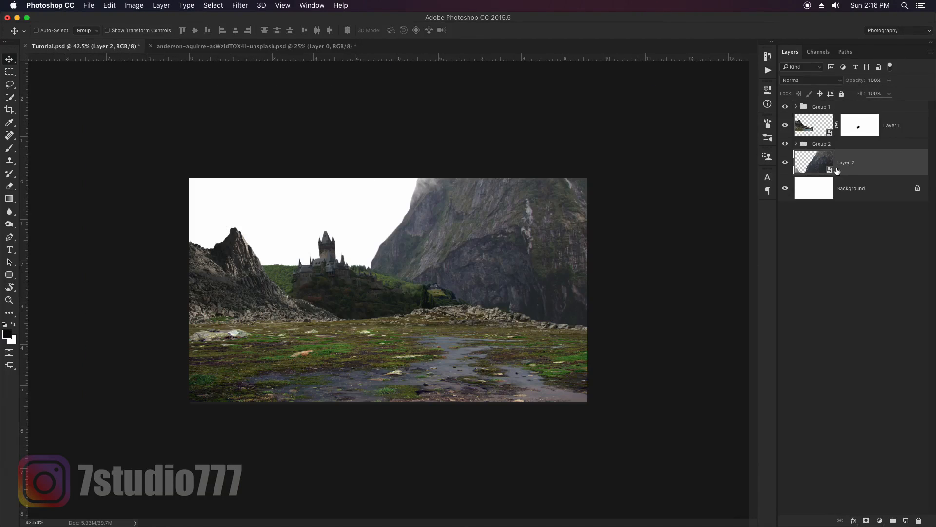
key("super+t")
left_click_drag(501, 187, 522, 367)
left_click_drag(701, 79, 357, 303)
left_click_drag(337, 396, 459, 279)
left_click_drag(543, 253, 588, 253)
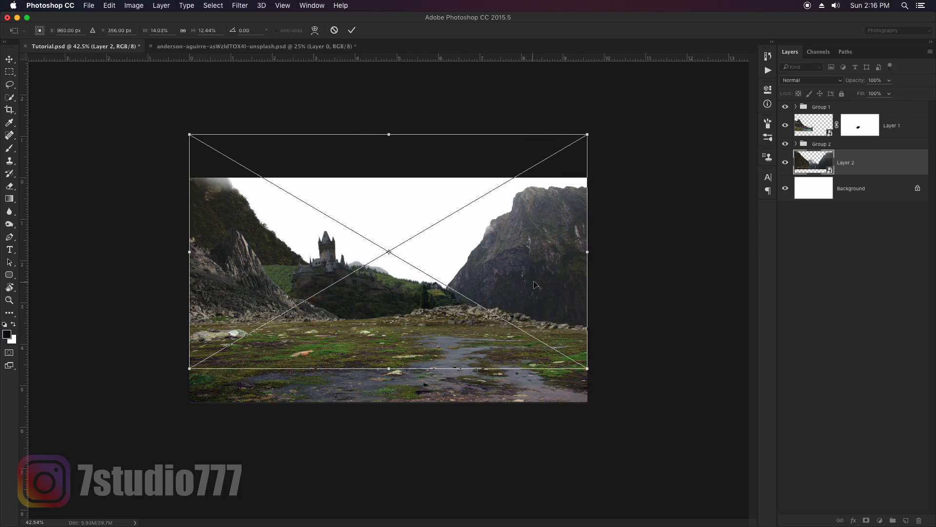
left_click_drag(508, 288, 505, 268)
key("Return")
key("z")
key("v")
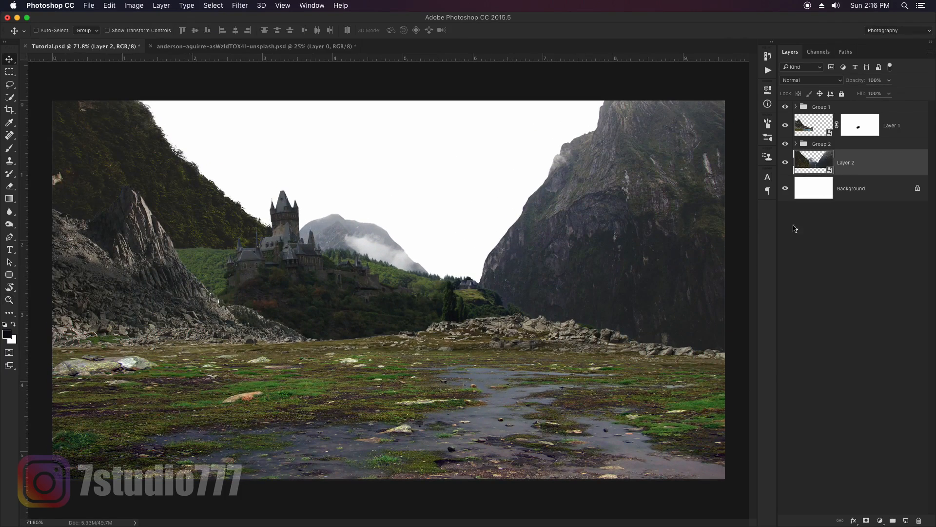
- Add a layer mask to the mountains and brush away the distant central peak at 100% flow
left_click(866, 520)
key("b")
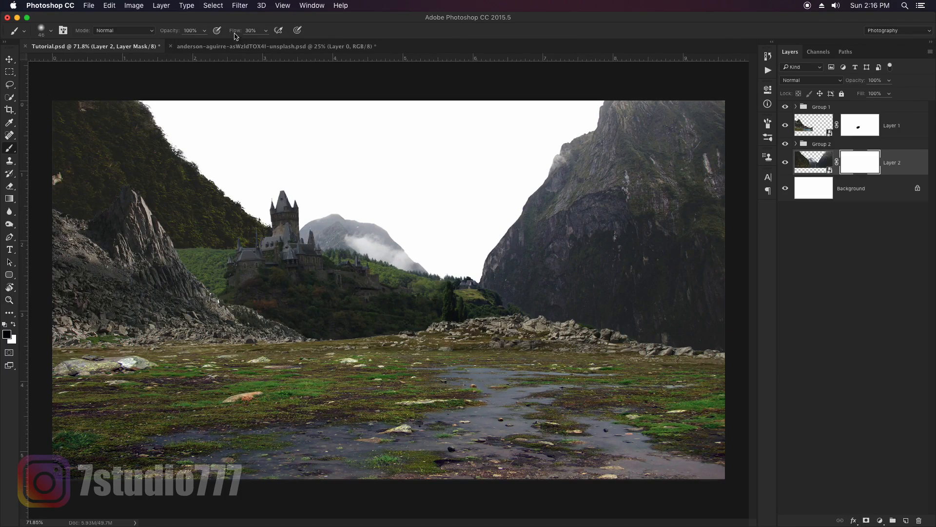
left_click_drag(351, 217, 304, 237)
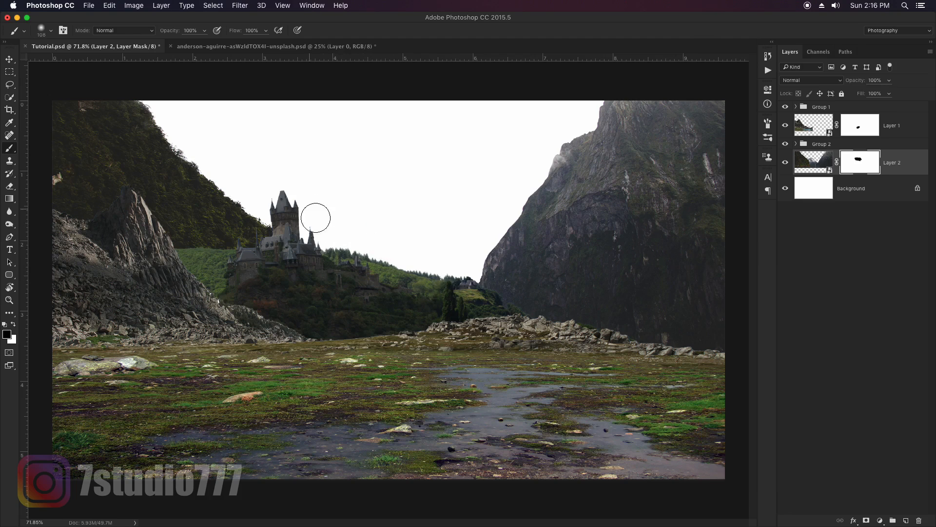
key("v")
left_click_drag(418, 266, 398, 259)
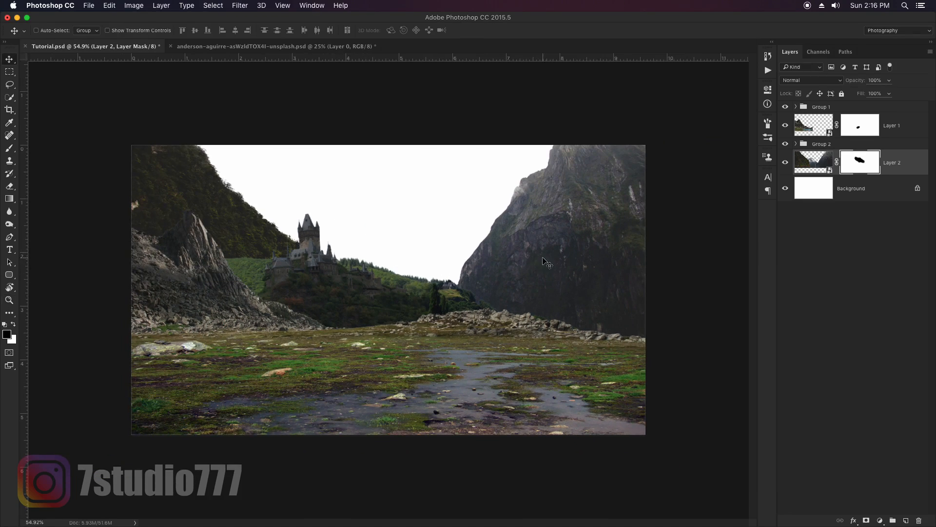
right_click(568, 244)
left_click(578, 250)
mouse_move(567, 244)
left_mouse_down()
mouse_move(568, 259)
mouse_move(567, 246)
left_mouse_up()
- Place the file6604 storm sky directly above the Background and distort it in perspective, wider at the top, to fill the sky
left_click(840, 191)
left_click_drag(491, 298, 491, 222)
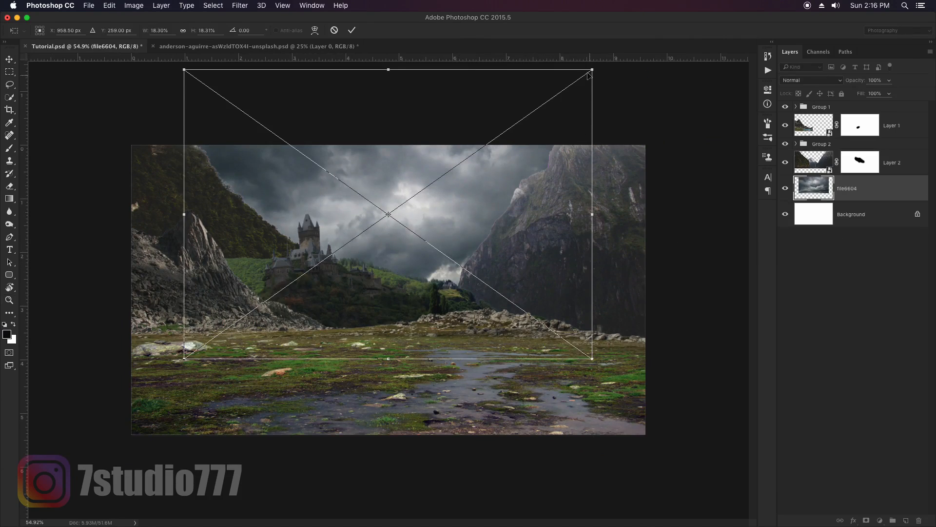
left_click_drag(592, 70, 660, 88)
left_click_drag(593, 358, 510, 359)
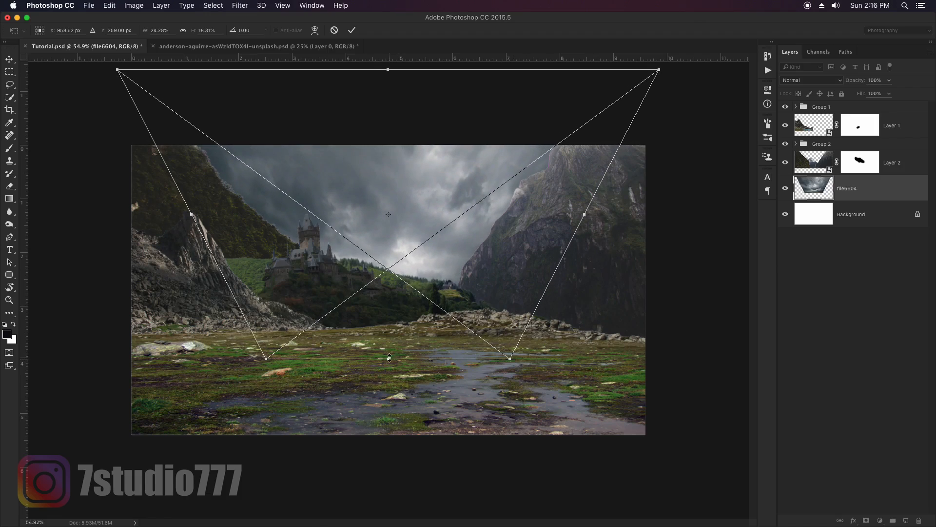
left_click_drag(401, 359, 401, 305)
left_click_drag(496, 223, 497, 256)
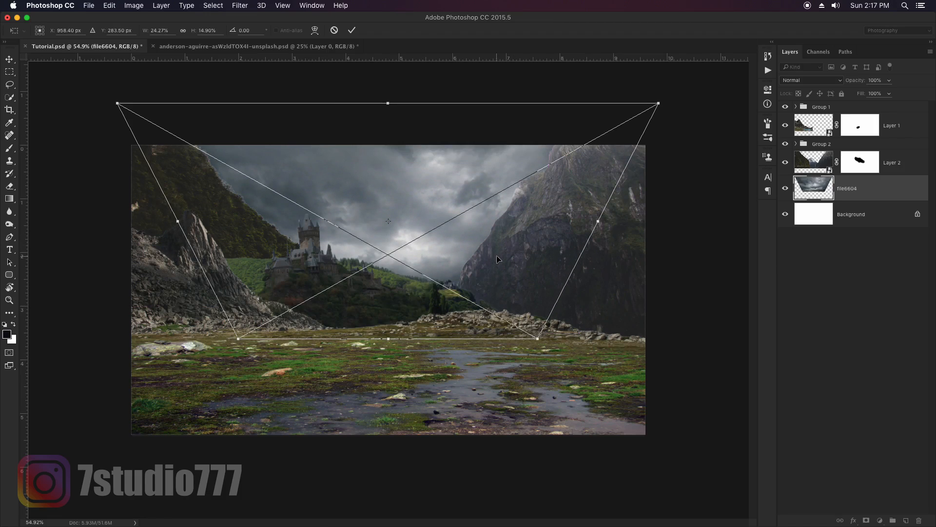
key("Return")
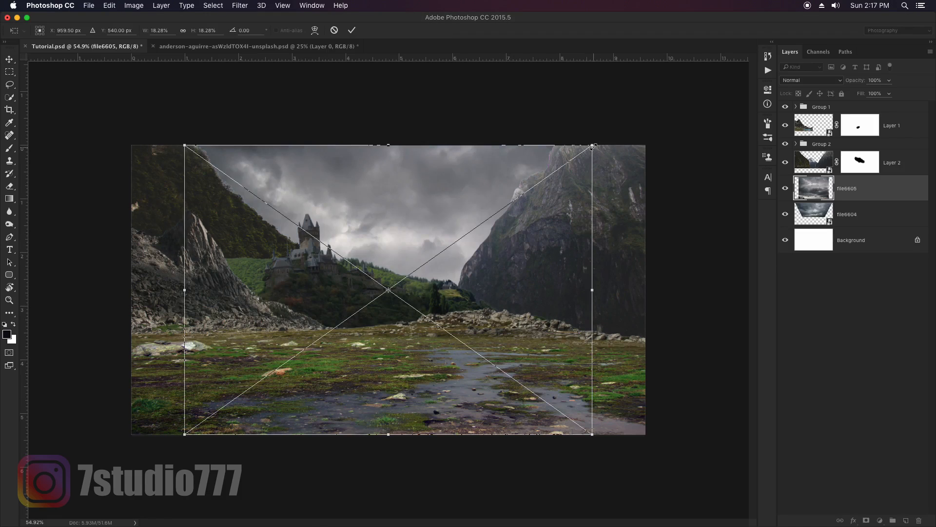
- Place the file6605 cloud photo above the first sky, then shrink and distort it to cover the area behind the castle
left_click_drag(594, 147, 506, 207)
key("super+z")
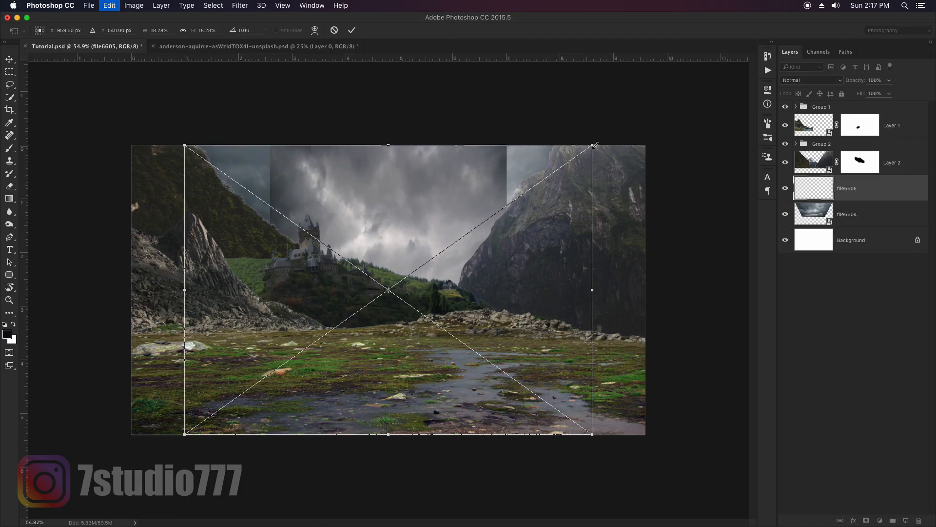
left_click_drag(594, 146, 497, 214)
left_click_drag(497, 214, 542, 217)
mouse_move(452, 289)
left_mouse_down()
mouse_move(397, 207)
mouse_move(369, 214)
left_mouse_up()
key("Return")
- Mask the file6605 clouds and softly brush away their right edge to blend them into the sky beneath
left_click(866, 520)
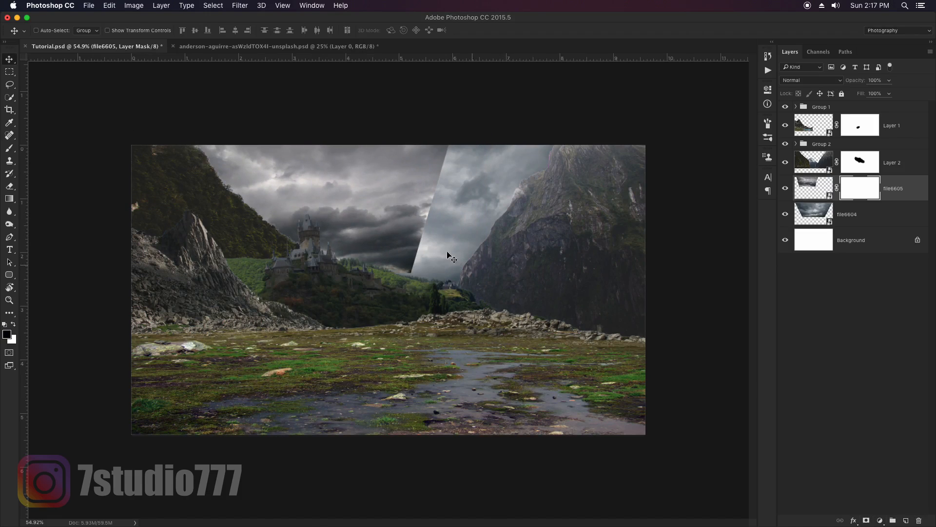
key("b")
mouse_move(411, 175)
left_mouse_down()
mouse_move(427, 151)
mouse_move(390, 243)
mouse_move(410, 220)
mouse_move(373, 255)
mouse_move(301, 236)
mouse_move(330, 225)
mouse_move(436, 261)
mouse_move(415, 226)
mouse_move(463, 168)
mouse_move(374, 246)
left_mouse_up()
key("v")
- Place the file6607 cloud photo and scale it down over the sky beside the right-hand mountain
left_click_drag(415, 349, 503, 258)
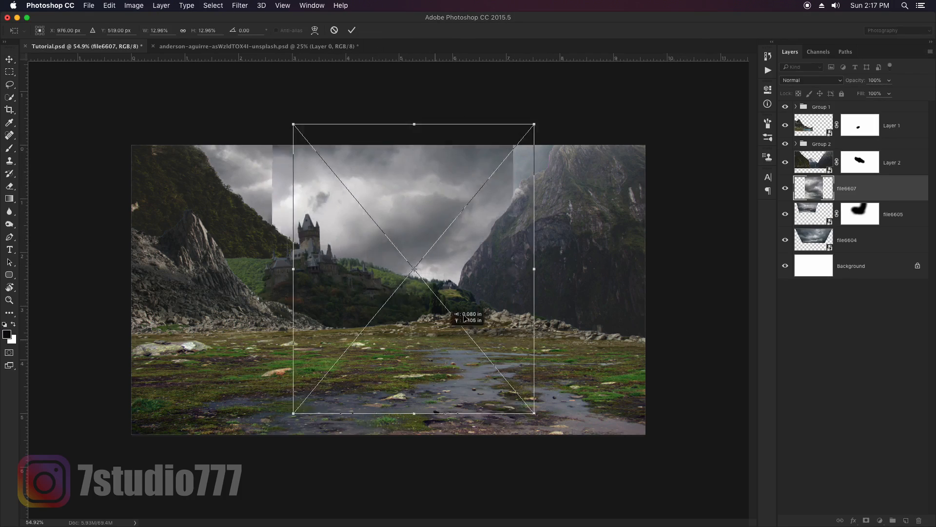
left_click_drag(599, 343, 528, 254)
left_click_drag(507, 236, 527, 245)
key("Return")
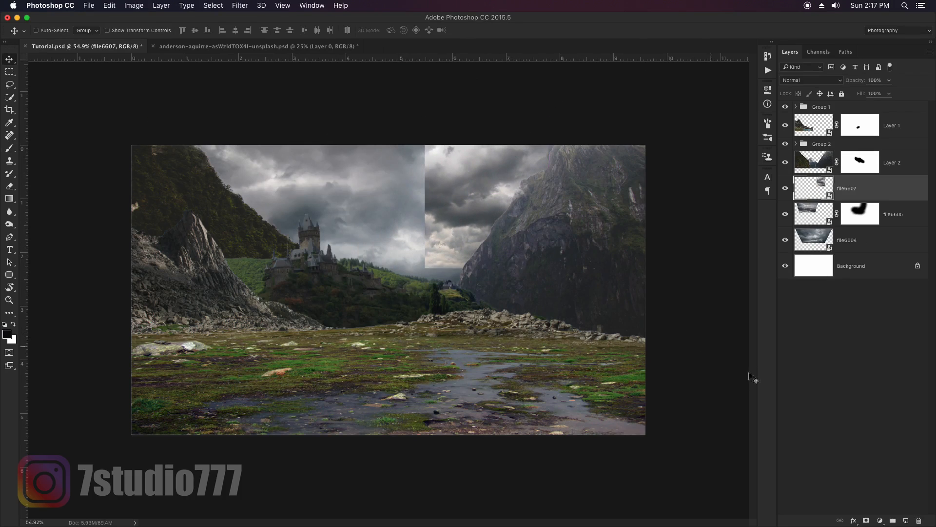
- Add a mask to the file6607 clouds and brush out their hard left and lower edges with a soft brush
left_click(866, 520)
key("b")
left_click_drag(413, 161, 420, 156)
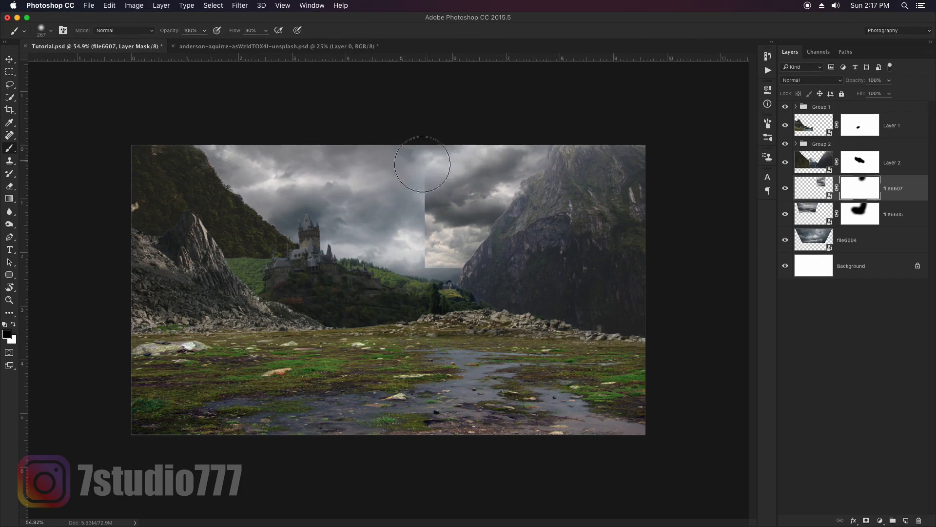
mouse_move(434, 189)
left_mouse_down()
mouse_move(430, 202)
mouse_move(508, 231)
left_mouse_up()
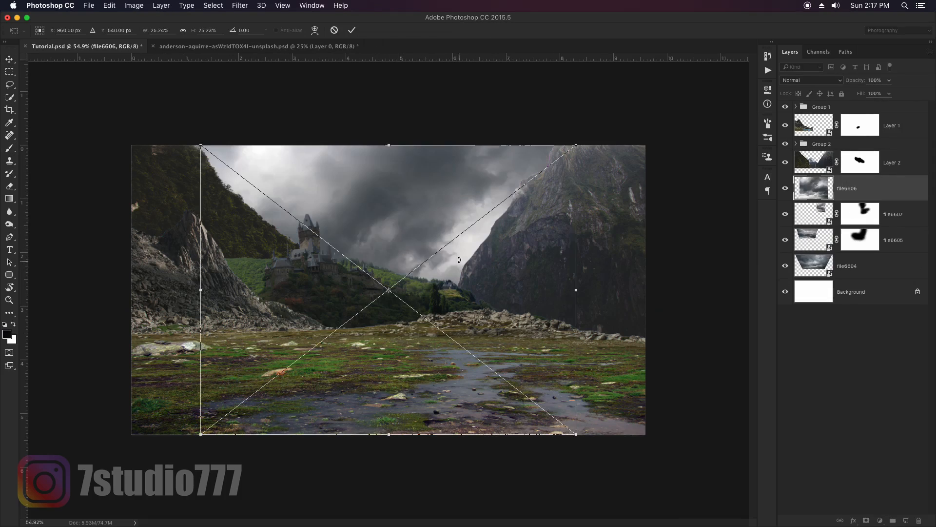
- Place the file6606 clouds higher in the sky, add a layer mask, and brush away their upper edge with soft black
left_click_drag(486, 349, 490, 221)
key("Return")
left_click(866, 520)
key("b")
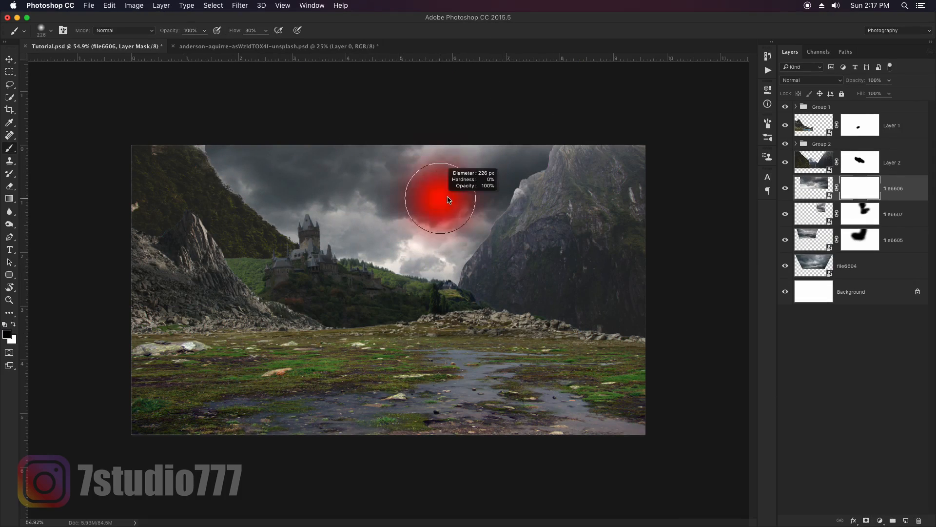
mouse_move(439, 199)
left_mouse_down()
mouse_move(313, 185)
mouse_move(226, 142)
mouse_move(411, 156)
left_mouse_up()
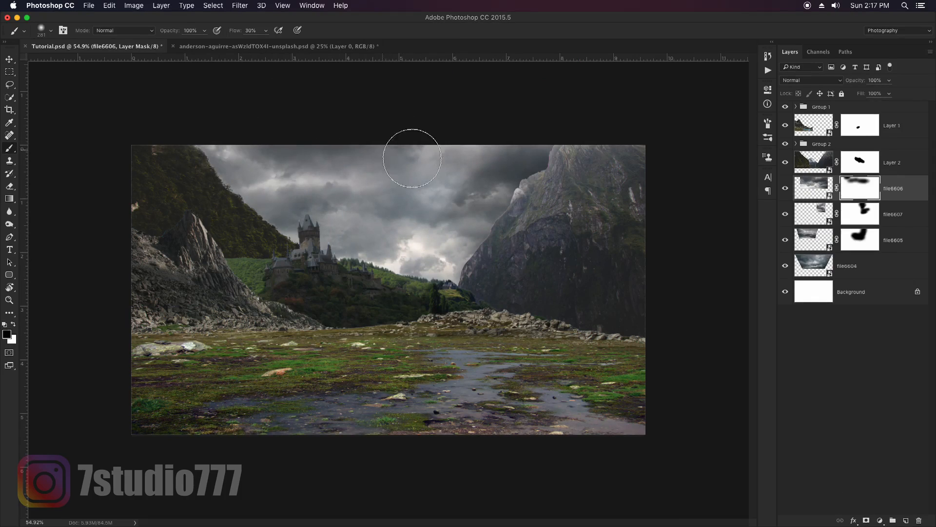
- Refine the file6606 cloud mask by painting parts of the clouds back in with white
key("x")
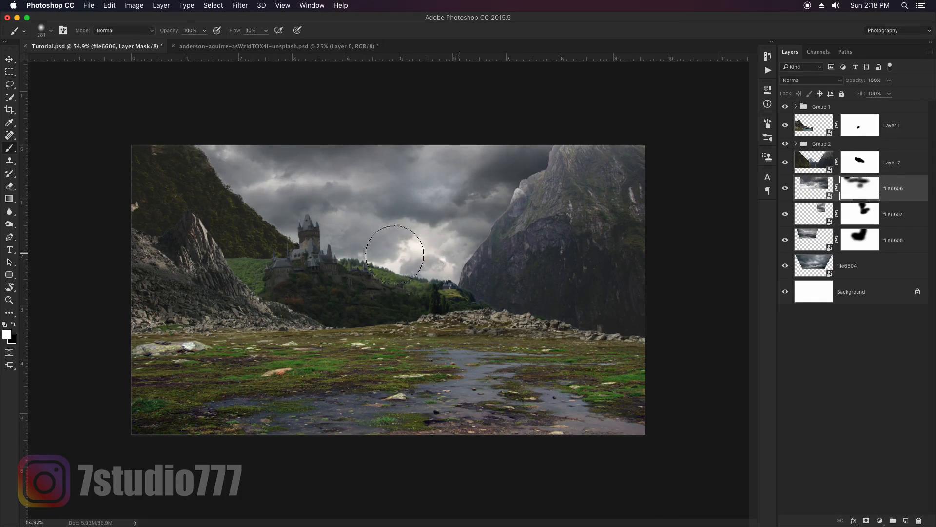
mouse_move(486, 145)
left_mouse_down()
mouse_move(496, 199)
mouse_move(509, 198)
mouse_move(429, 234)
mouse_move(468, 251)
left_mouse_up()
key("v")
key("b")
key("x")
key("v")
key("x")
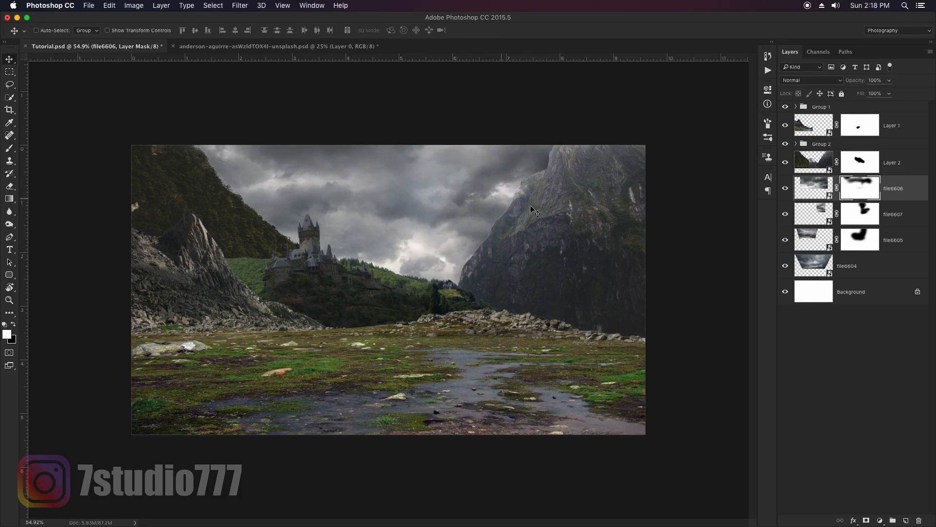
- Select all four sky layers and convert them into a single smart object
left_click(828, 276, "shift")
right_click(886, 193)
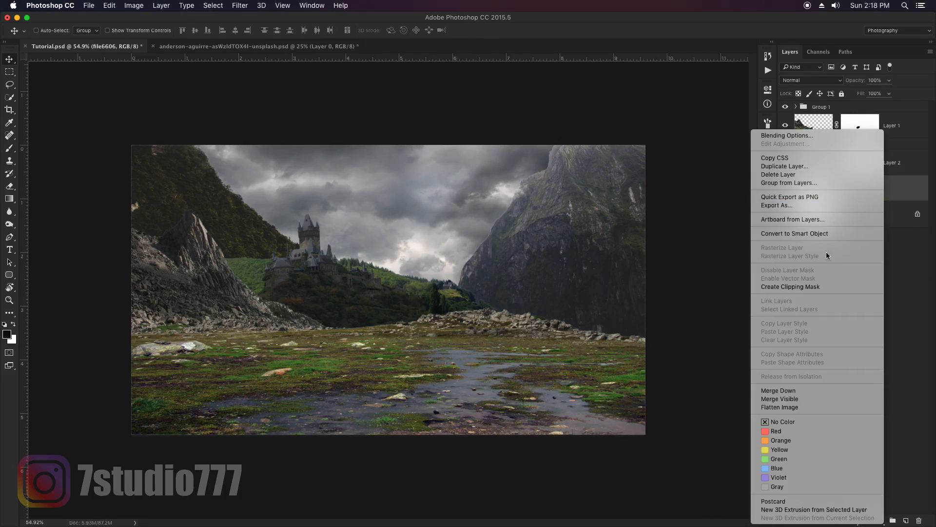
left_click(826, 253)
- Desaturate the combined sky smart object with a Hue/Saturation adjustment and collapse its smart filter list
key("super+u")
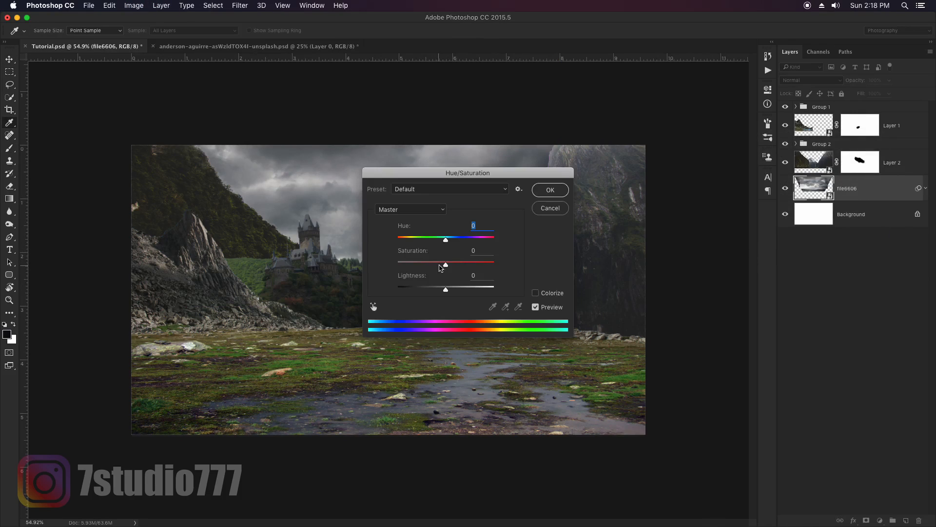
left_click_drag(439, 172, 579, 205)
left_click(689, 222)
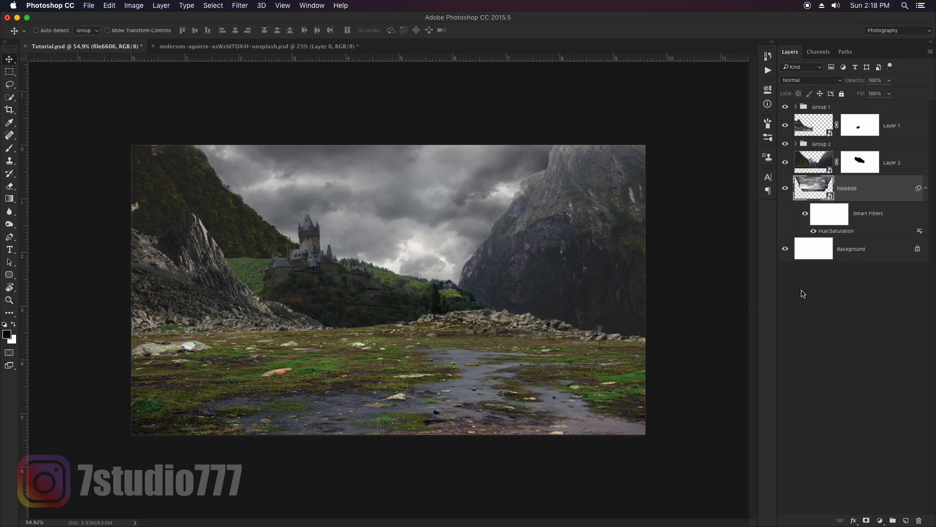
left_click(926, 188)
- Create a new layer above the mountains and choose the 2036 px smoke brush, reducing its size for painting fog
left_click(600, 269, "super")
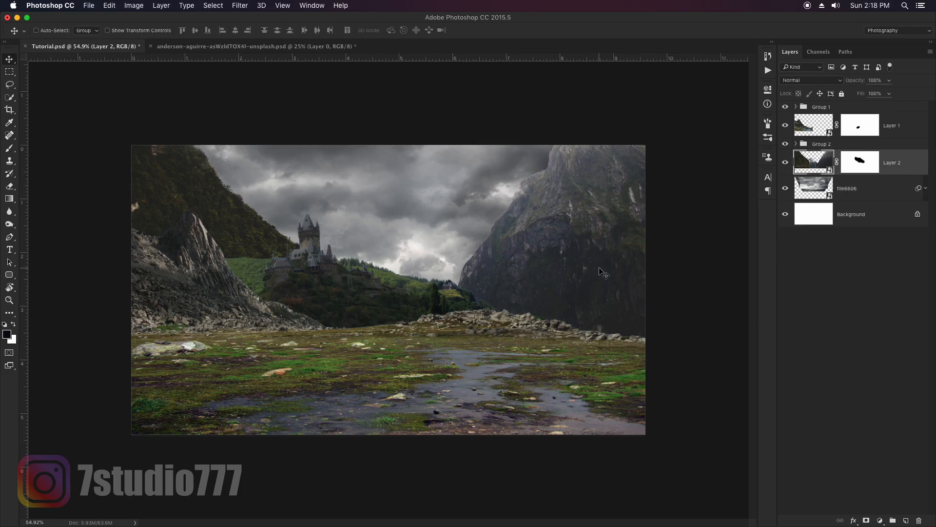
key("super+shift+n")
key("Return")
key("b")
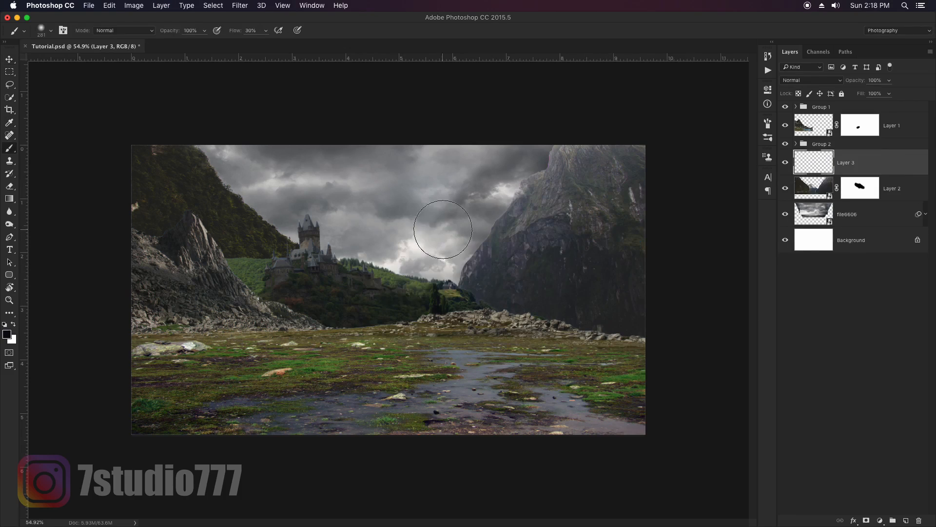
right_click(439, 239)
scroll(717, 441, "down", 5)
scroll(717, 441, "down", 2)
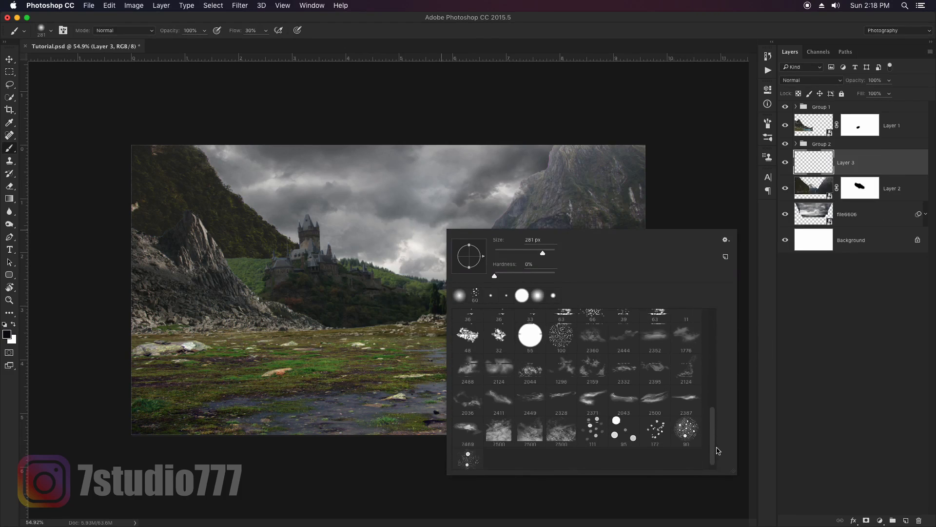
left_click(468, 402)
left_click(484, 50)
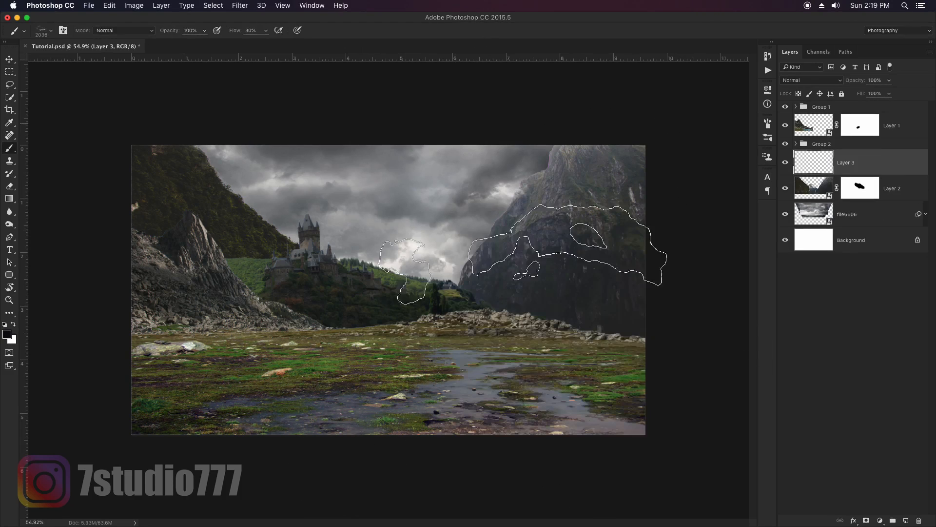
mouse_move(449, 262)
left_mouse_down()
mouse_move(372, 234)
mouse_move(380, 239)
left_mouse_up()
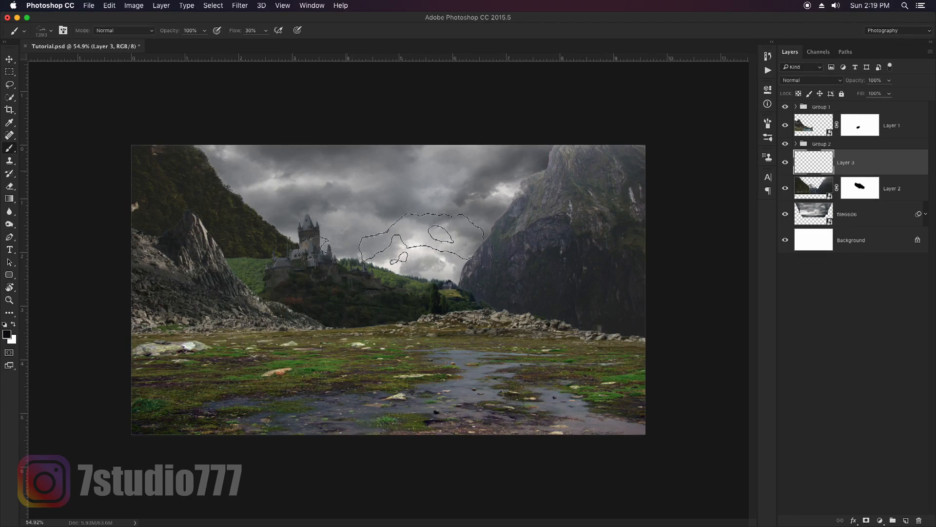
- Sample a light grey from the clouds and paint fog at the foot of both mountains, reducing the brush to 900 px
left_click(419, 235, "alt")
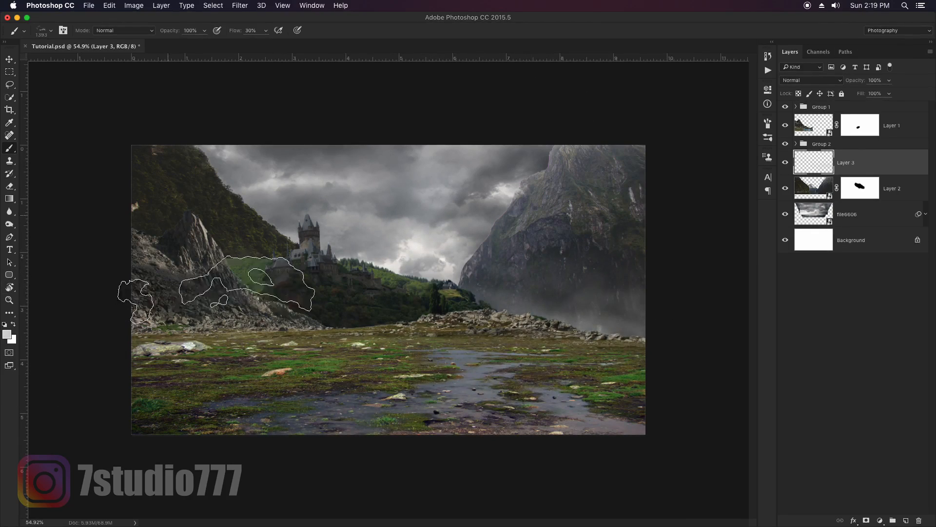
key("bracketleft")
key("bracketleft")
key("bracketleft")
key("bracketleft")
key("bracketleft")
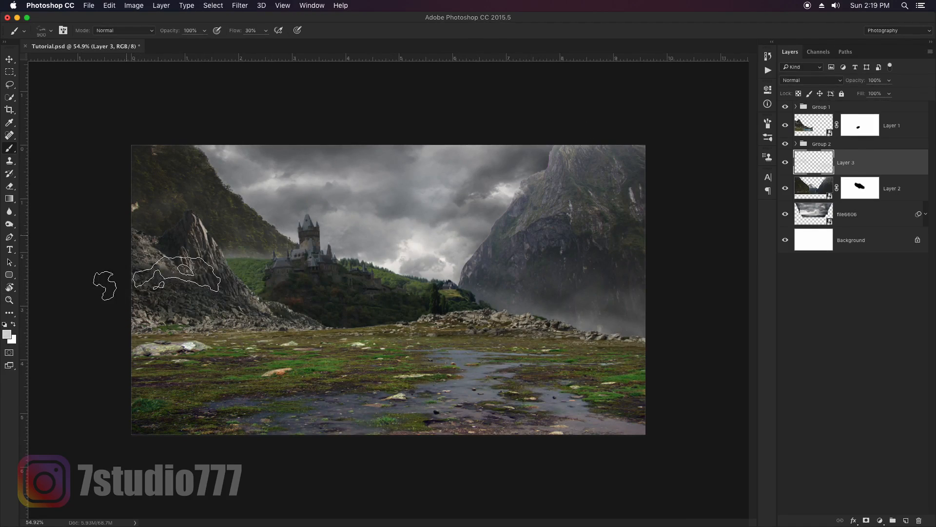
mouse_move(168, 278)
left_mouse_down()
mouse_move(210, 276)
mouse_move(256, 246)
left_mouse_up()
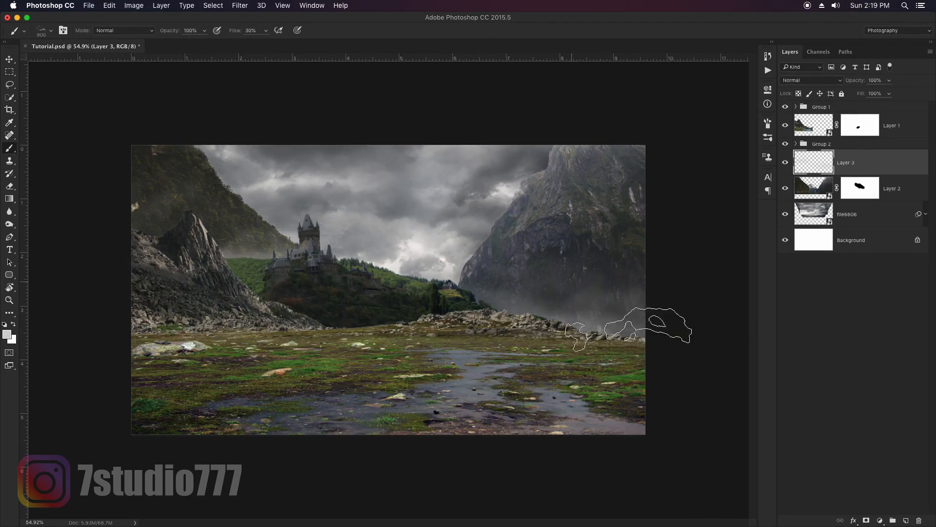
- Create a new top layer inside Group 2 and paint faint fog along the castle hill's base with the brush at 400 px
left_click(816, 128)
left_click(829, 147)
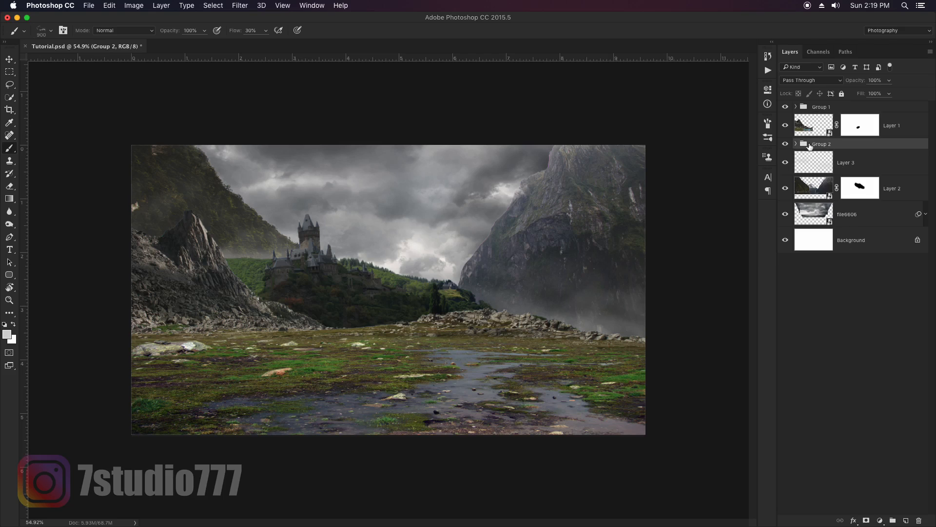
left_click(796, 144)
left_click(834, 162)
left_click(908, 520)
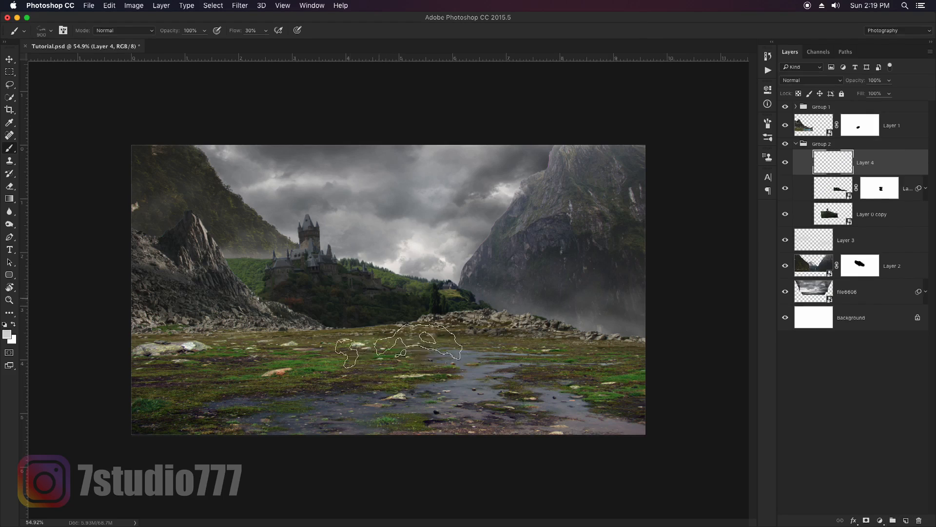
key("[")
key("[")
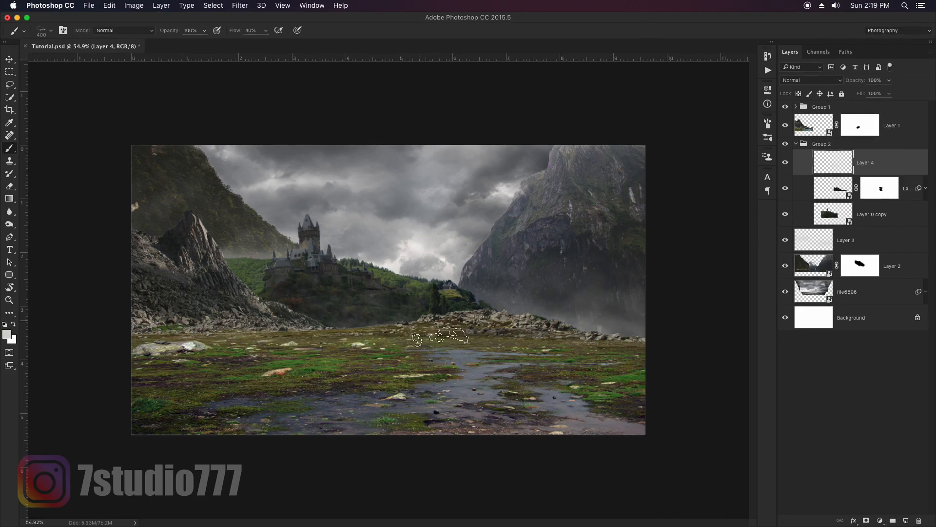
- Choose the 2124 px smoke brush, resize it to about 300 px and thicken the fog along the castle hill's base
right_click(493, 359)
left_click(540, 402)
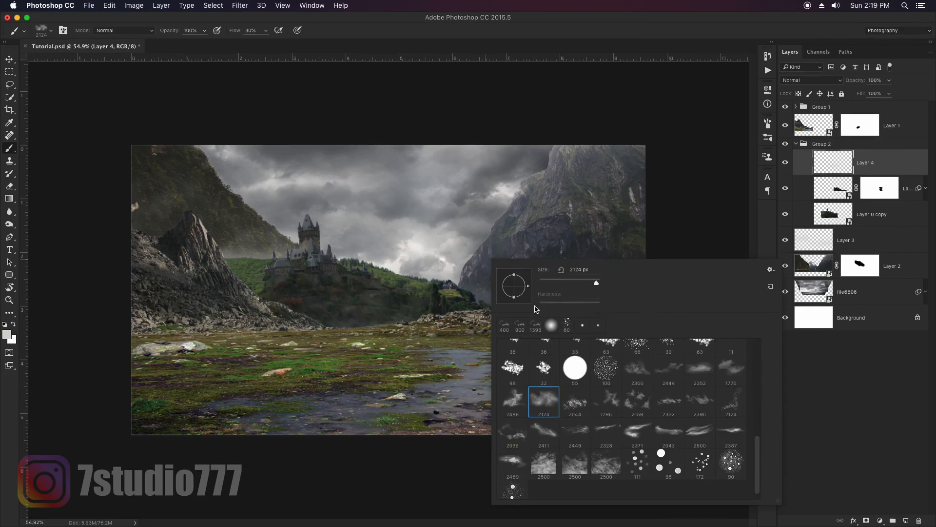
key("Return")
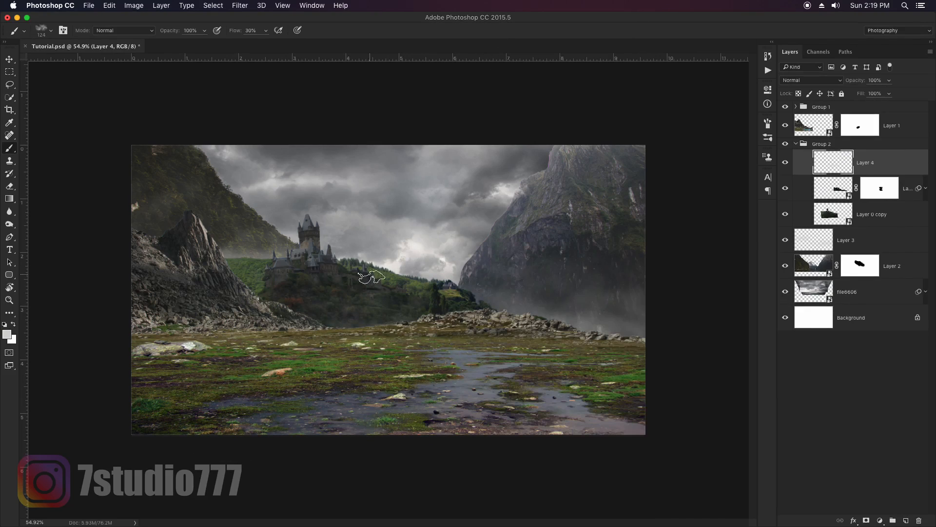
key("bracketright")
key("bracketright")
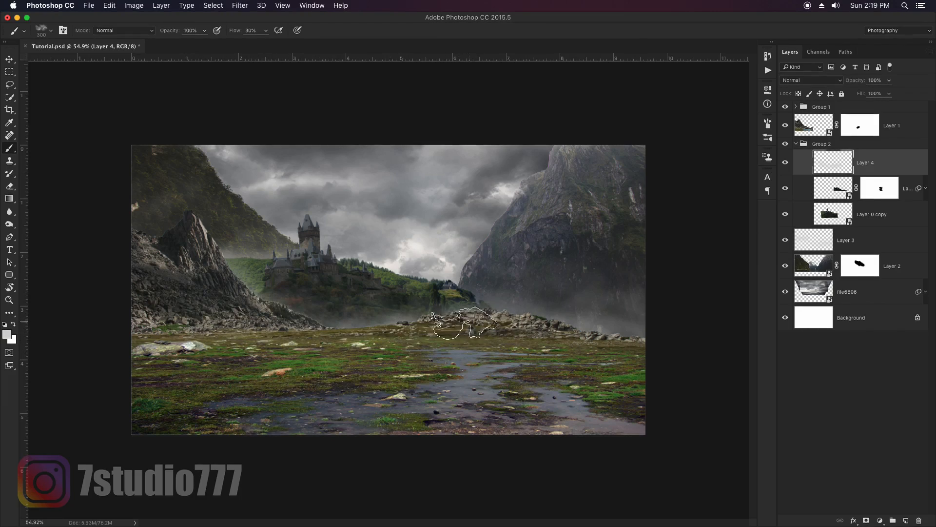
key("]")
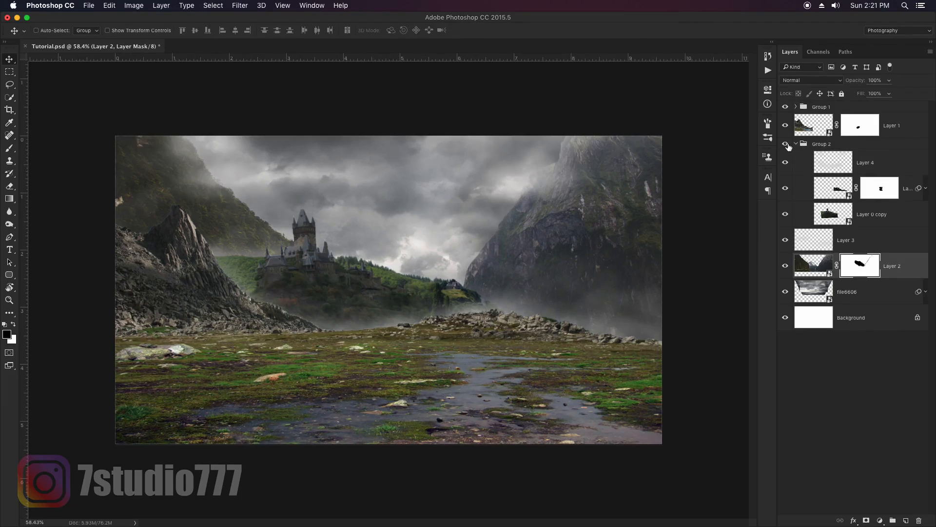
- Collapse Group 2 and clip an Exposure adjustment to Layer 2 with exposure -1.54, offset +0.0126 and gamma correction 0.79
left_click(796, 144)
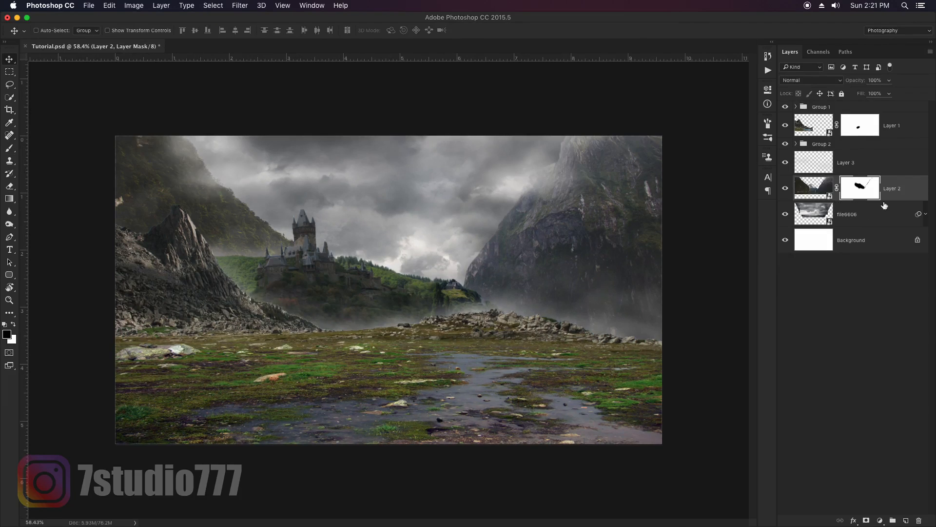
left_click(880, 520)
left_click(878, 391)
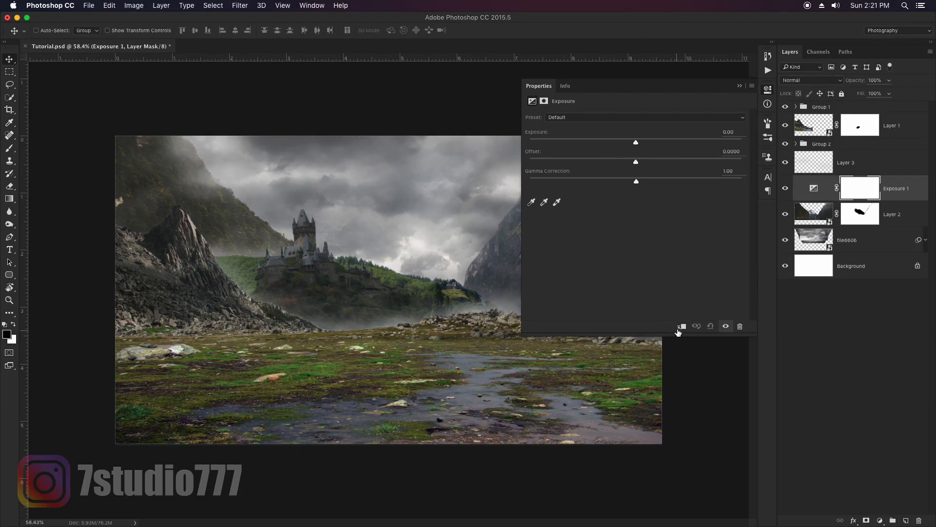
left_click_drag(629, 142, 654, 185)
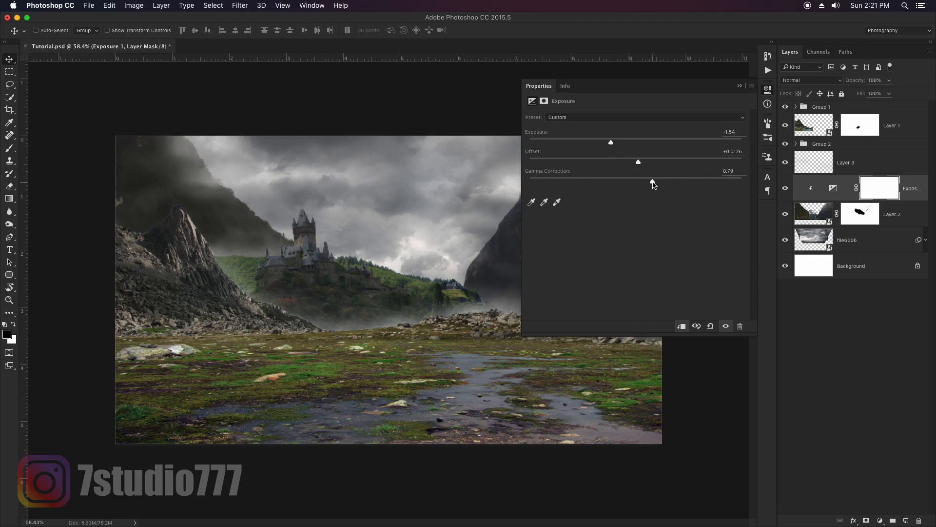
left_click(740, 86)
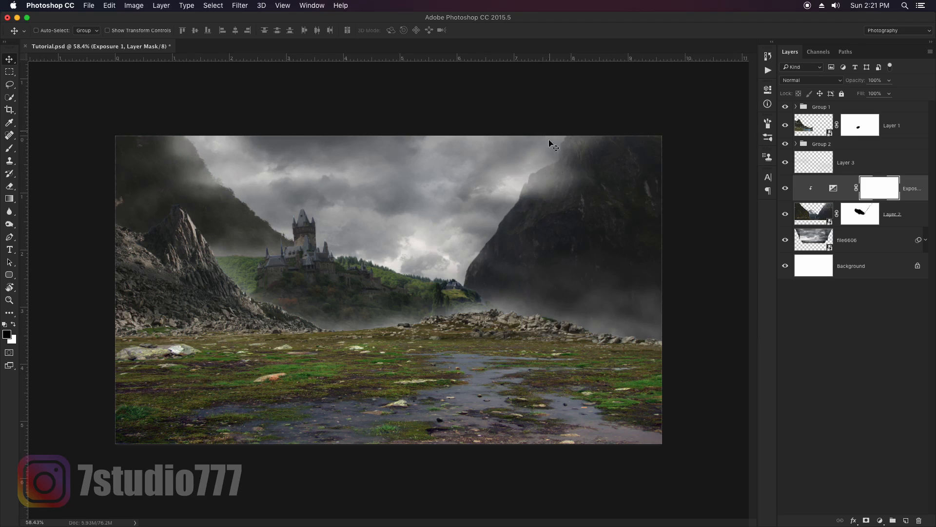
- Mask the exposure darkening off the right mountain's sky-facing slope with a soft round brush at 270 px and 20% flow
key("b")
right_click(573, 280)
left_click(564, 296)
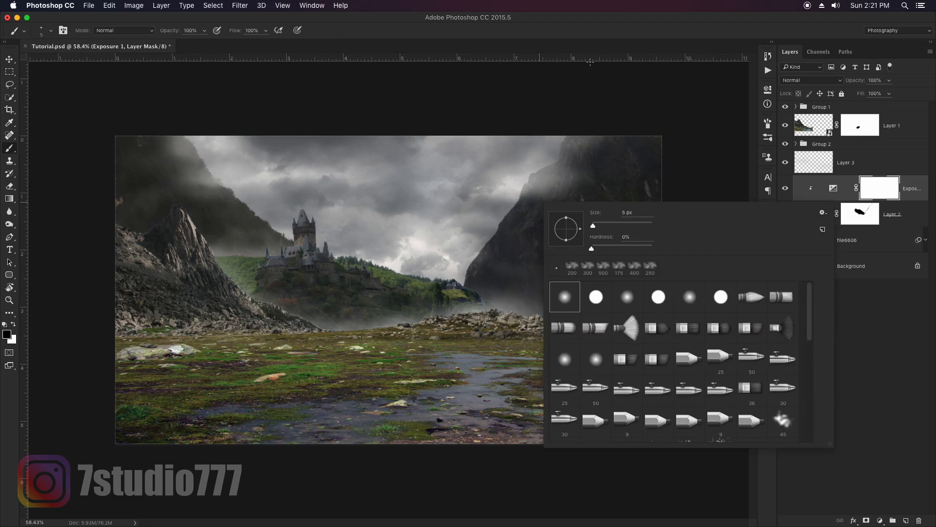
left_click(583, 32)
left_click_drag(413, 218, 450, 217)
key("shift+2")
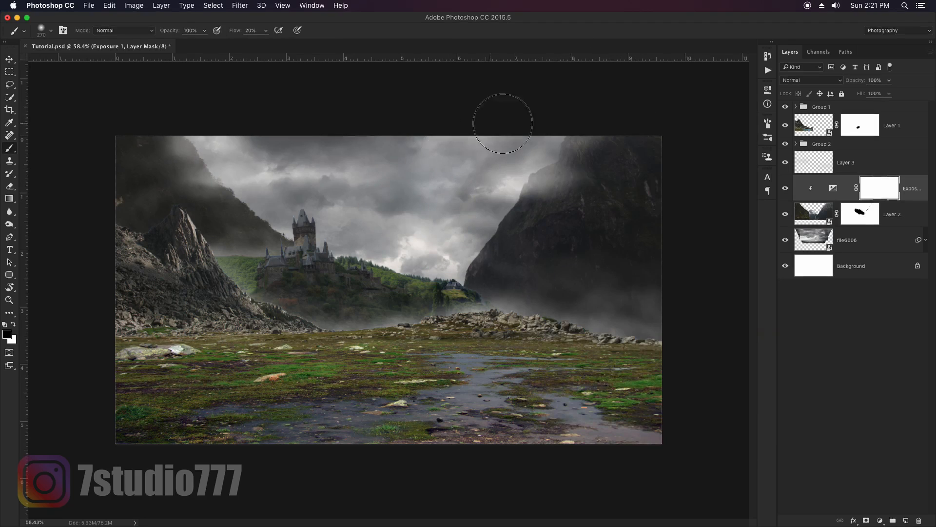
mouse_move(496, 116)
left_mouse_down()
mouse_move(567, 155)
mouse_move(525, 201)
mouse_move(529, 216)
mouse_move(479, 251)
mouse_move(539, 200)
left_mouse_up()
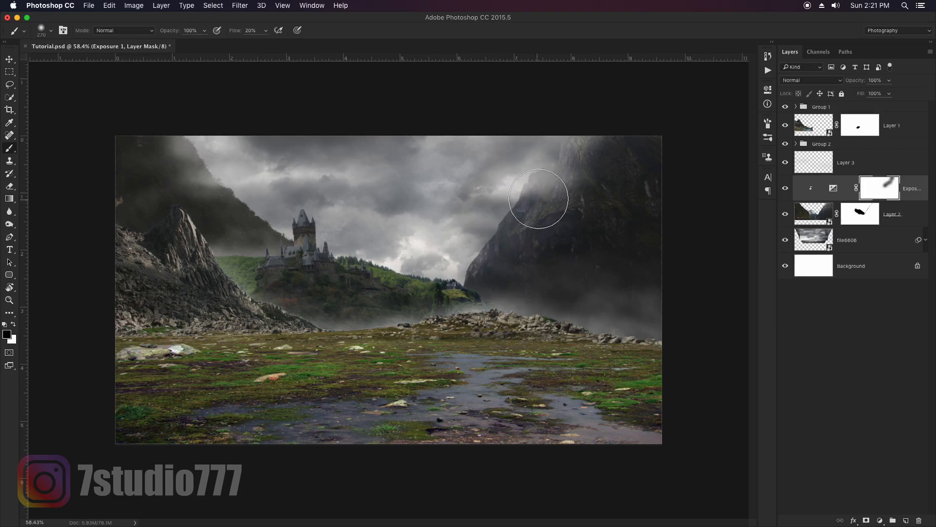
- Refine the exposure mask at the right mountain's summit at 70 px and paint along the left mountain's slope at 200 px
key("bracketleft")
key("bracketleft")
key("bracketleft")
key("bracketleft")
key("bracketleft")
key("bracketleft")
key("bracketleft")
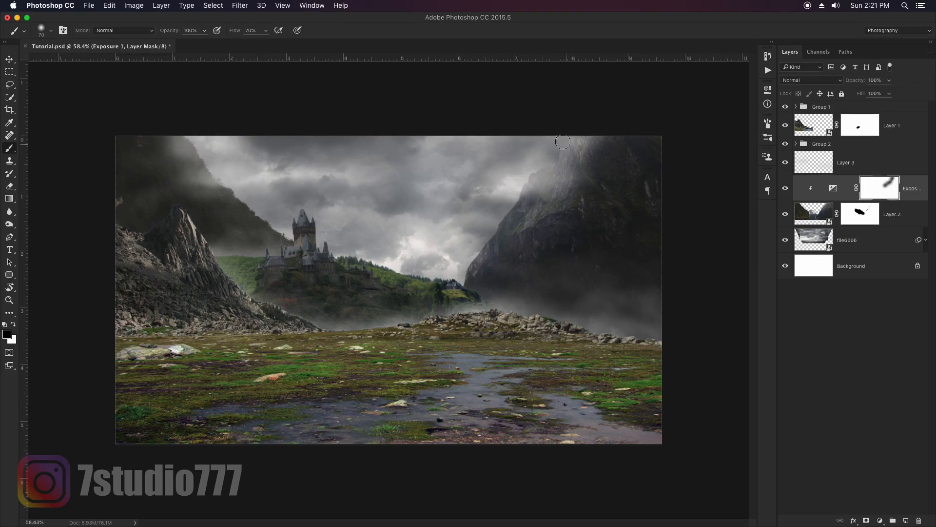
mouse_move(266, 207)
left_mouse_down()
mouse_move(219, 155)
mouse_move(199, 156)
mouse_move(250, 167)
left_mouse_up()
key("bracketright")
key("bracketright")
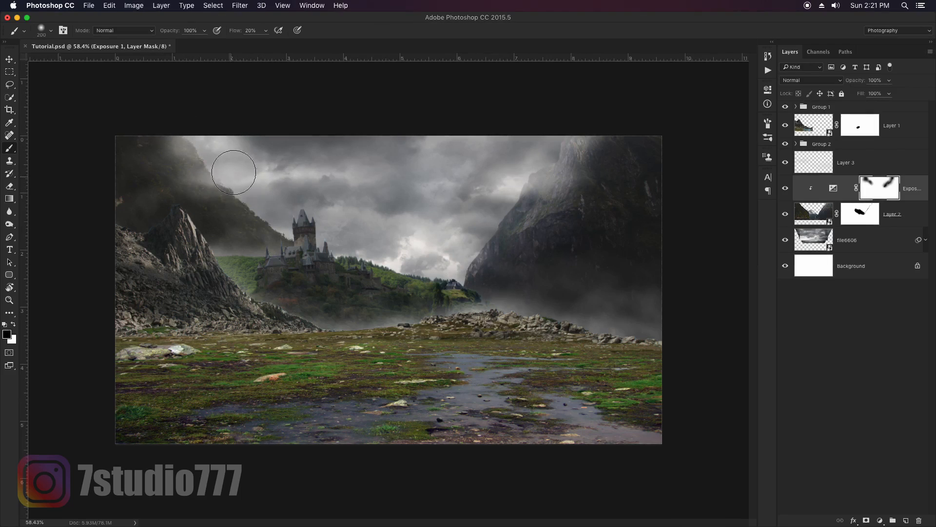
key("v")
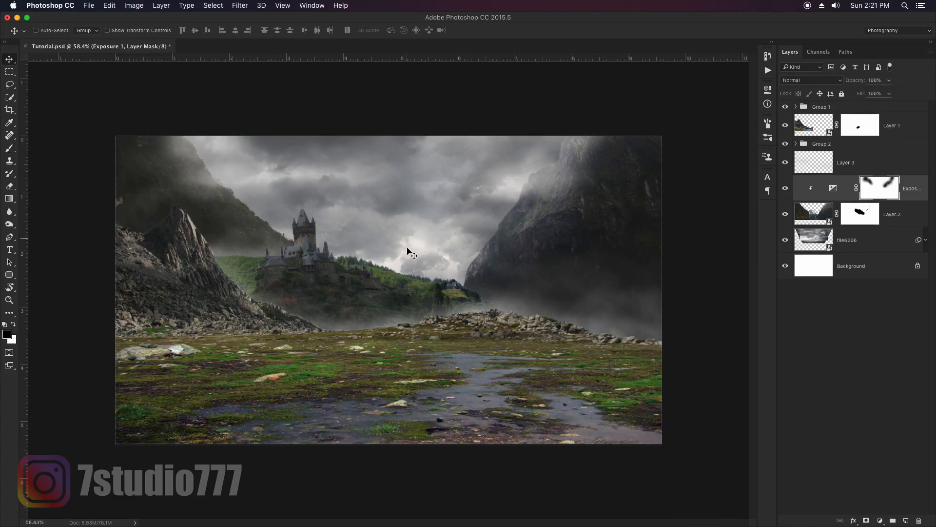
- Clip a new Exposure adjustment to Group 2 with exposure -1.39 and gamma correction 0.78
left_click(820, 132)
left_click(796, 144)
left_click(796, 144)
left_click(853, 145)
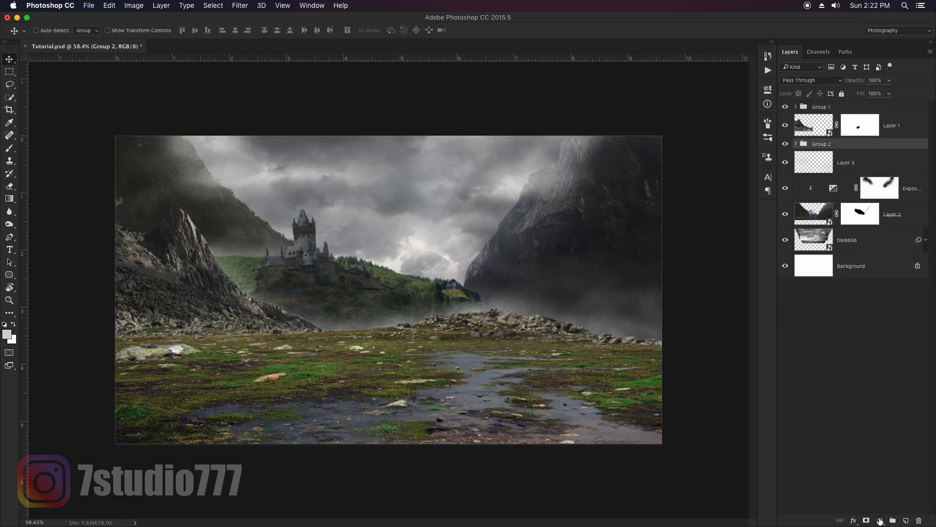
left_click(881, 521)
left_click(878, 390)
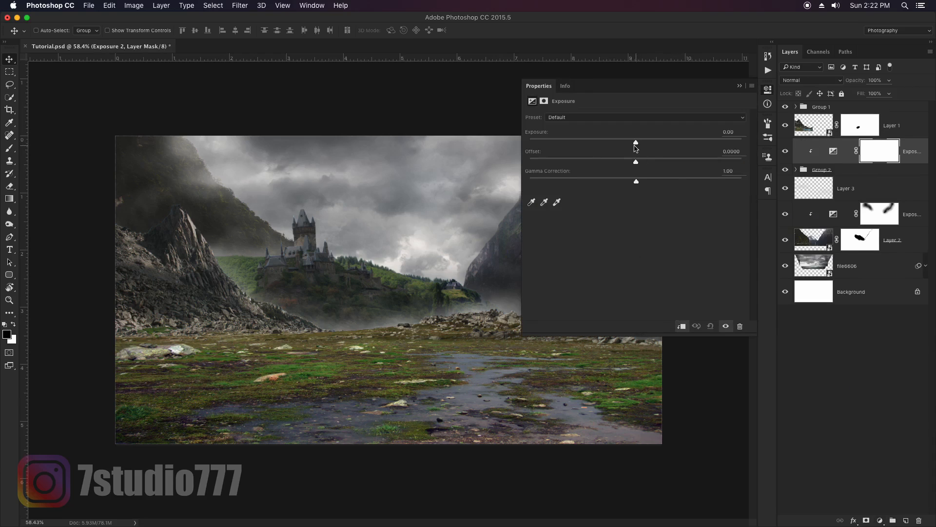
left_click_drag(620, 142, 618, 142)
left_click_drag(636, 183, 650, 183)
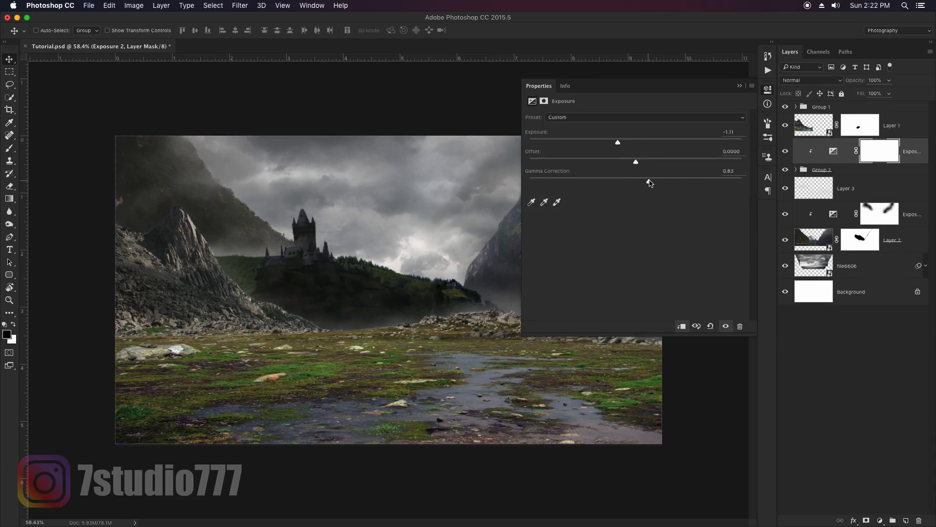
left_click_drag(619, 143, 614, 142)
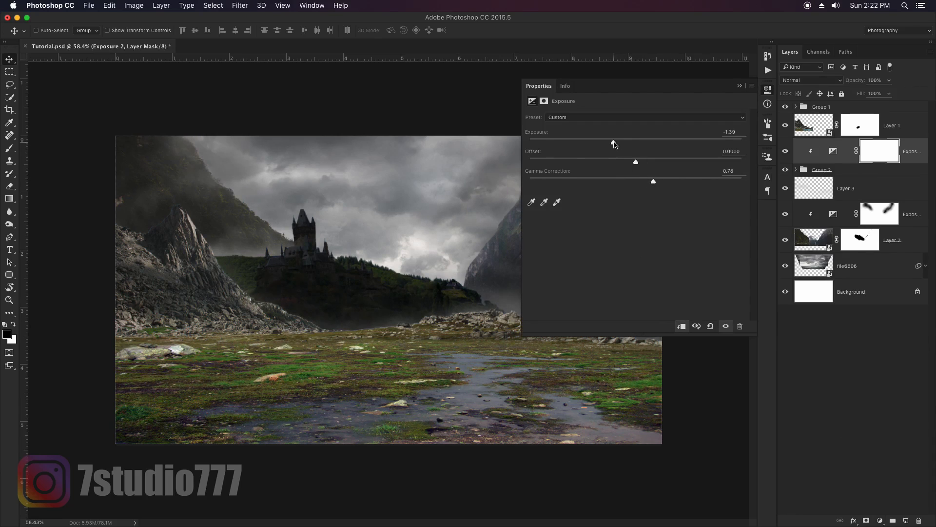
left_click(740, 86)
- Target the castle's exposure mask and set up a small round brush with increased hardness
left_click(381, 272, "super")
key("z")
left_click_drag(382, 271, 439, 270)
left_click(865, 148)
key("b")
right_click(282, 190)
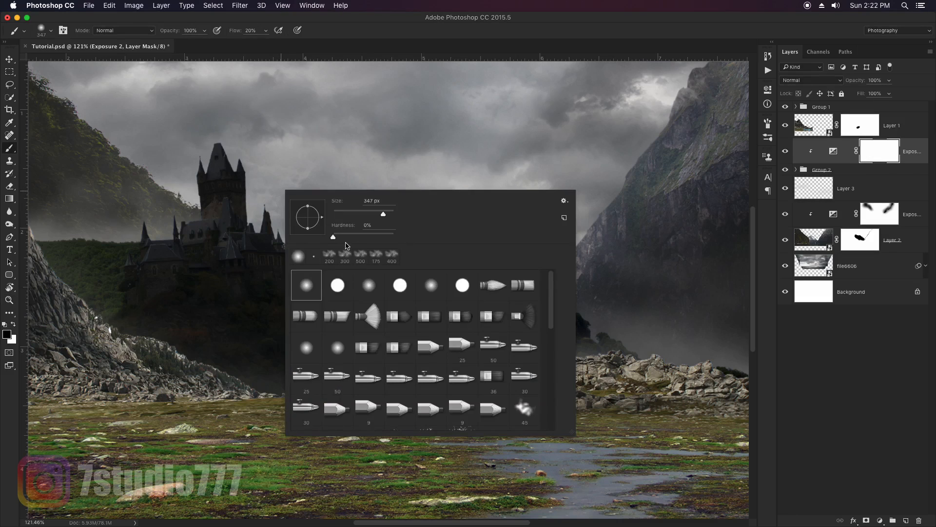
left_click(383, 237)
left_click(406, 37)
left_click_drag(373, 211, 274, 217)
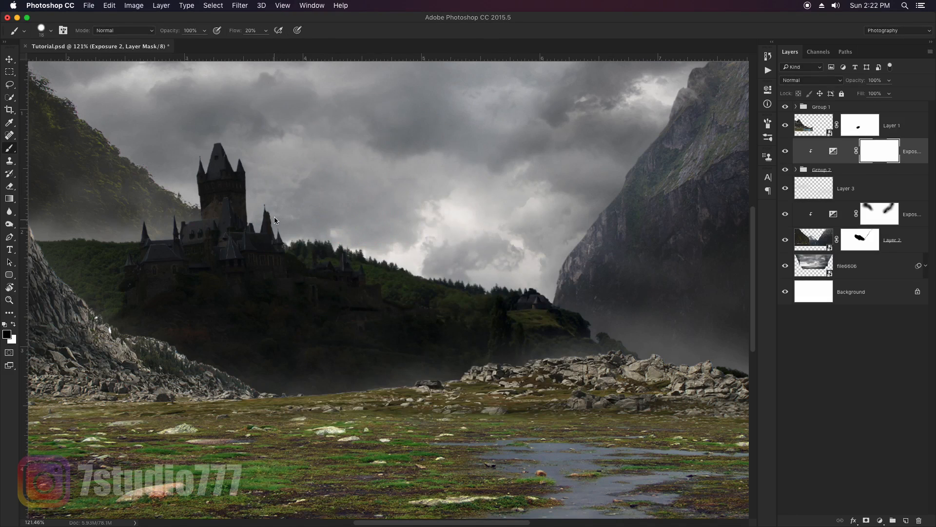
- Paint black on the mask over the main tower's right-hand face to bring back its light, raising the brush flow to 100%
key("z")
left_click_drag(214, 154, 278, 159)
key("b")
mouse_move(336, 204)
left_mouse_down()
mouse_move(327, 175)
mouse_move(338, 197)
left_mouse_up()
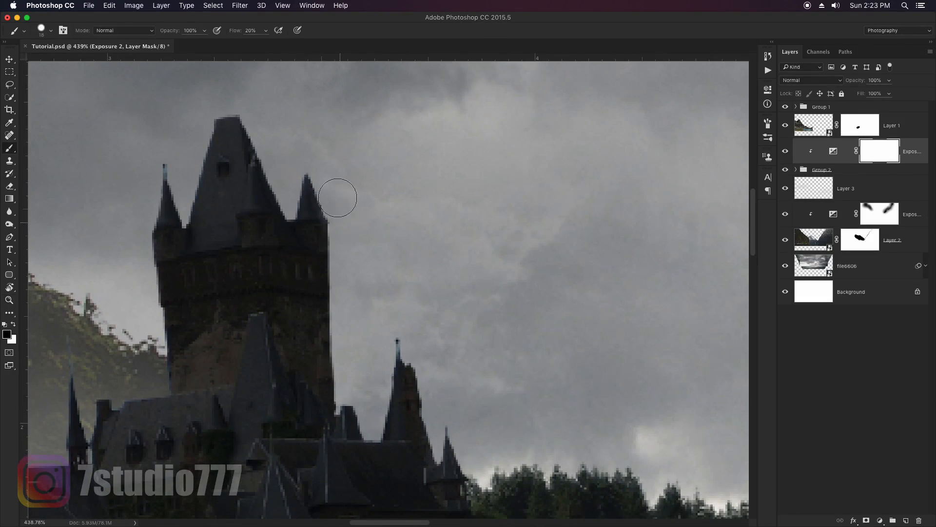
key("bracketleft")
key("bracketright")
key("bracketright")
mouse_move(249, 146)
left_mouse_down()
mouse_move(266, 216)
mouse_move(266, 184)
mouse_move(271, 212)
mouse_move(272, 204)
mouse_move(254, 156)
mouse_move(318, 182)
mouse_move(342, 248)
mouse_move(326, 265)
mouse_move(326, 254)
mouse_move(278, 253)
mouse_move(279, 323)
left_mouse_up()
key("shift+0")
key("bracketleft")
key("bracketleft")
mouse_move(273, 253)
left_mouse_down()
mouse_move(273, 229)
mouse_move(279, 248)
left_mouse_up()
key("bracketright")
key("bracketright")
key("bracketright")
mouse_move(287, 263)
left_mouse_down()
mouse_move(287, 298)
mouse_move(316, 288)
mouse_move(324, 338)
mouse_move(294, 320)
mouse_move(289, 373)
left_mouse_up()
- Mask the darkening off the lit edges of the pointed roof before the main tower and the slim turret to its right
key("bracketleft")
key("bracketleft")
key("bracketleft")
key("bracketleft")
key("bracketleft")
mouse_move(289, 396)
left_mouse_down()
mouse_move(320, 400)
mouse_move(327, 345)
mouse_move(325, 393)
mouse_move(268, 323)
mouse_move(298, 418)
left_mouse_up()
key("bracketright")
key("bracketright")
key("bracketright")
key("bracketright")
key("bracketright")
key("bracketright")
key("bracketright")
left_click_drag(407, 366, 434, 463)
scroll(434, 463, "down", 5)
mouse_move(405, 290)
left_mouse_down()
mouse_move(337, 290)
mouse_move(377, 352)
mouse_move(390, 351)
mouse_move(413, 314)
mouse_move(418, 323)
mouse_move(406, 305)
mouse_move(384, 307)
mouse_move(372, 326)
mouse_move(402, 342)
left_mouse_up()
- Mask the darkening off the windowed stone wall of the castle's right wing with an enlarged brush
key("bracketright")
key("bracketright")
key("bracketright")
key("bracketright")
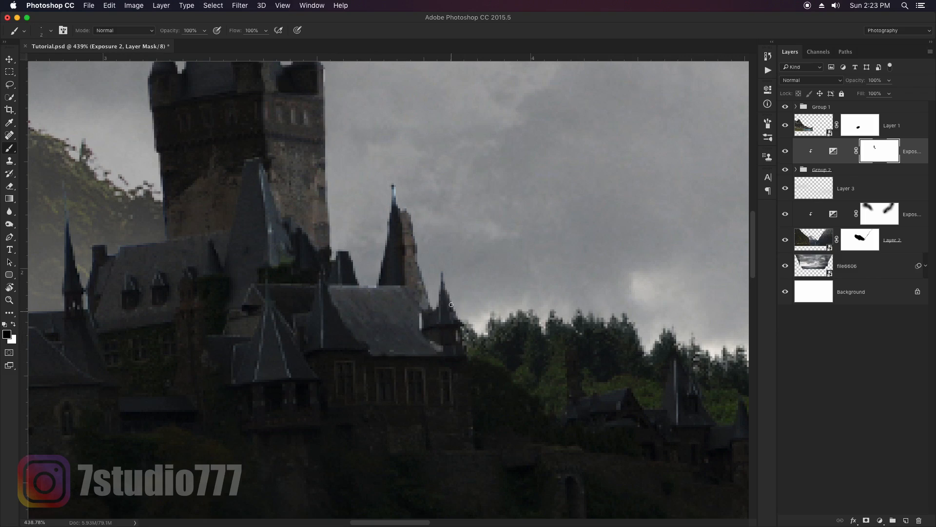
key("bracketright")
key("bracketright")
key("bracketright")
key("bracketright")
mouse_move(432, 374)
left_mouse_down()
mouse_move(324, 365)
mouse_move(341, 415)
mouse_move(416, 443)
mouse_move(462, 441)
mouse_move(371, 399)
mouse_move(439, 425)
left_mouse_up()
key("bracketright")
key("bracketright")
key("bracketright")
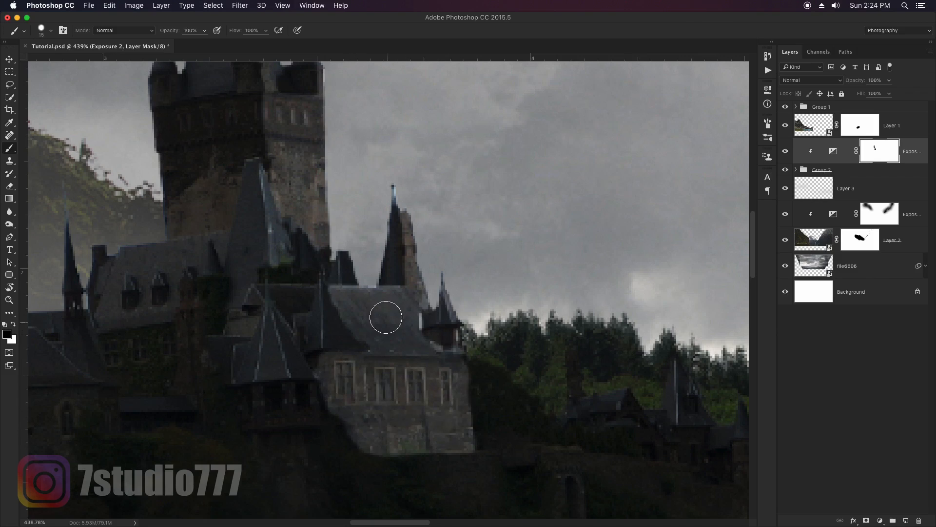
- Bring out the right wing's roof edges and front turret on the mask with a very small brush
key("bracketleft")
key("bracketleft")
key("bracketleft")
key("bracketleft")
key("bracketleft")
key("bracketleft")
key("bracketleft")
mouse_move(326, 281)
left_mouse_down()
mouse_move(326, 342)
mouse_move(335, 314)
mouse_move(324, 337)
left_mouse_up()
key("bracketright")
mouse_move(259, 285)
left_mouse_down()
mouse_move(295, 329)
mouse_move(309, 293)
mouse_move(290, 303)
mouse_move(366, 337)
left_mouse_up()
- Paint black on the mask over the stone arch below the castle's right wing to lighten it
scroll(290, 303, "down", 3)
scroll(289, 303, "left", 5)
scroll(352, 347, "down", 3)
scroll(366, 278, "down", 3)
scroll(366, 278, "right", 5)
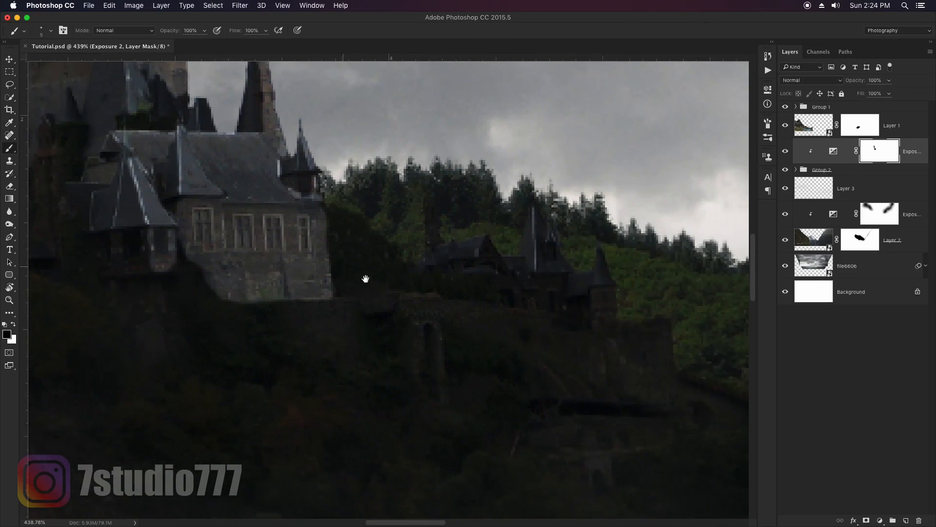
mouse_move(378, 279)
left_mouse_down()
mouse_move(412, 280)
mouse_move(421, 372)
mouse_move(390, 287)
mouse_move(396, 371)
left_mouse_up()
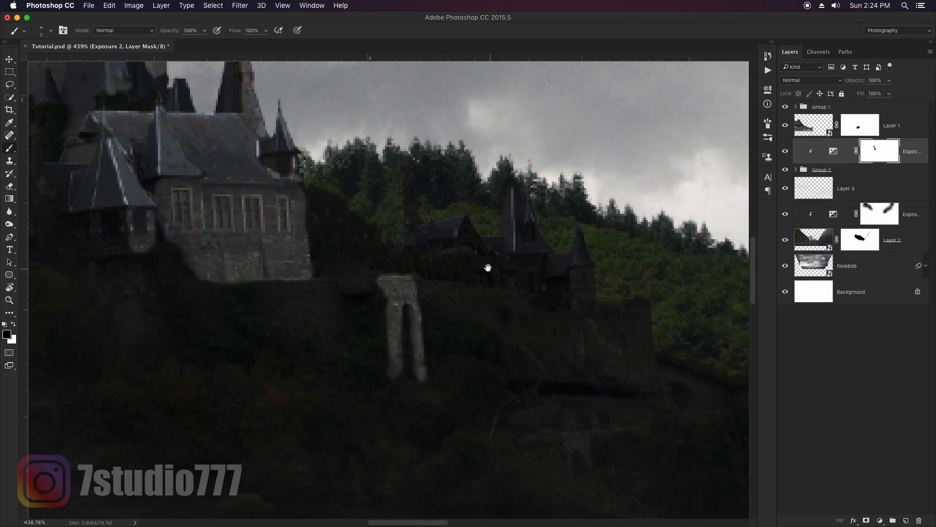
- Mask the darkening off the lit roofs and spires of the small buildings to the right of the castle
scroll(487, 267, "up", 2)
scroll(487, 268, "right", 4)
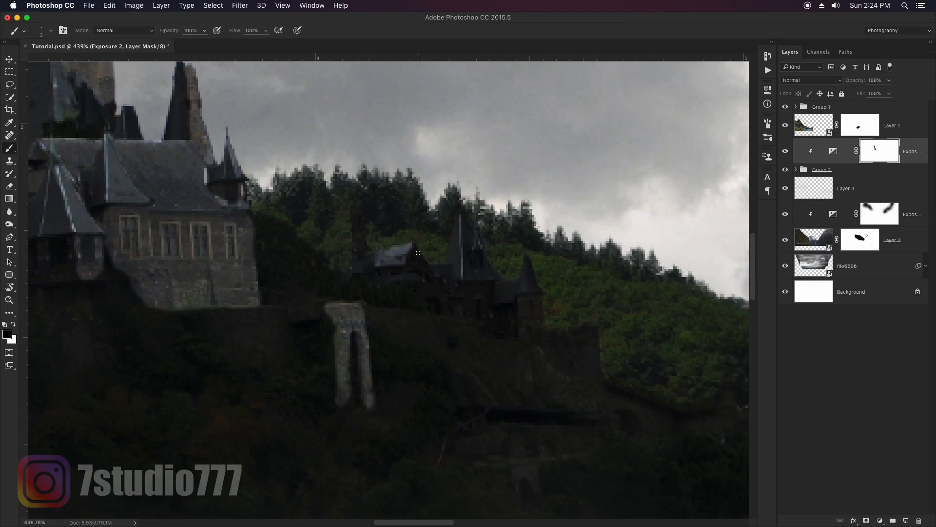
left_click_drag(459, 213, 463, 278)
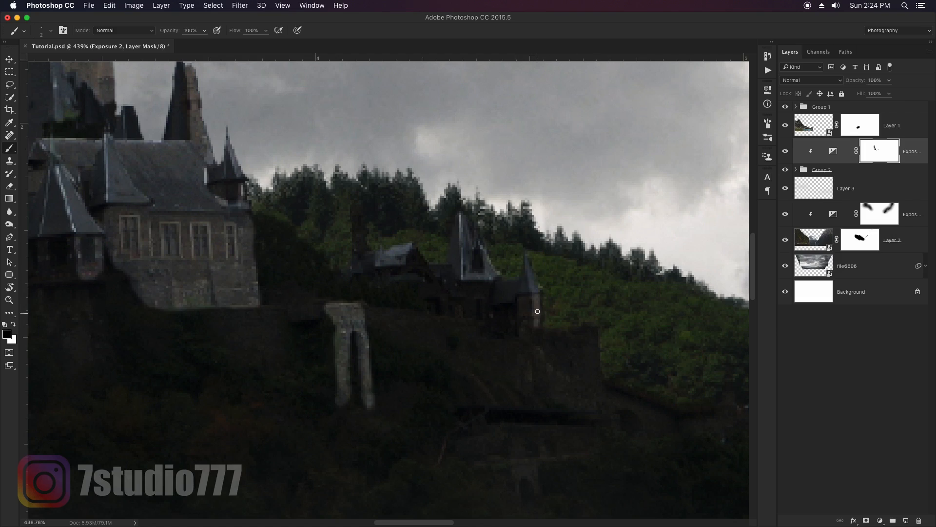
- Switch to white and restore the darkening on the trees around the small spires with a larger brush
key("bracketright")
key("bracketright")
key("bracketright")
key("bracketright")
key("x")
left_click_drag(495, 293, 491, 288)
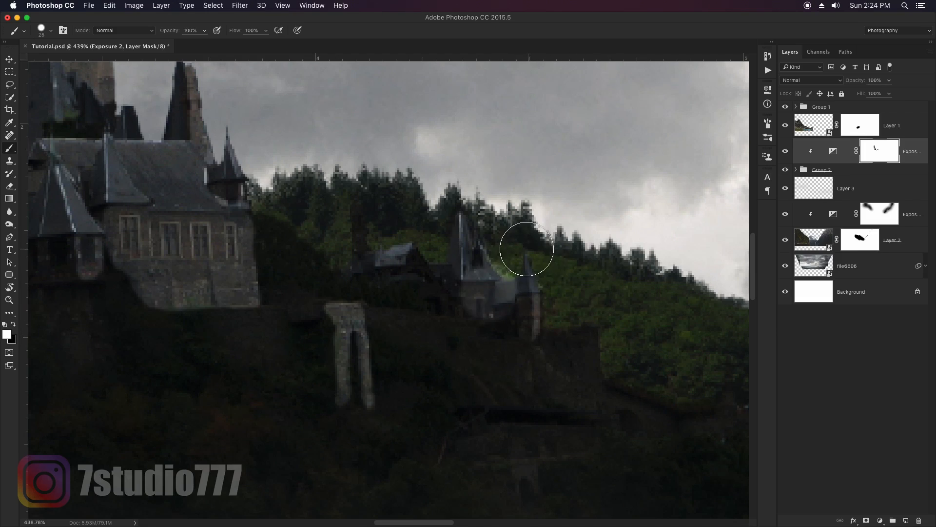
key("bracketright")
key("bracketright")
key("bracketright")
key("bracketright")
key("bracketright")
key("bracketright")
key("bracketright")
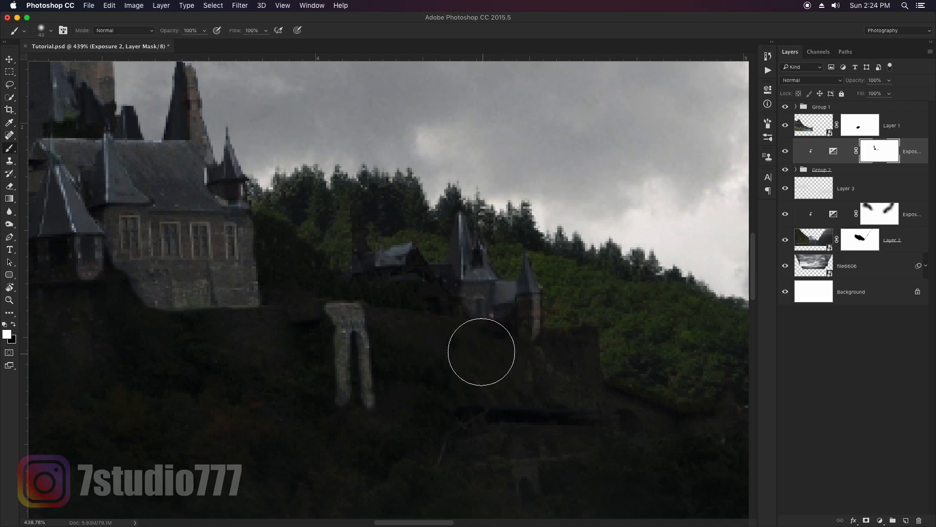
- Set the brush opacity to 20% and soften the highlight on the lower part of the stone arch
scroll(418, 387, "down", 3)
scroll(418, 387, "left", 4)
key("2")
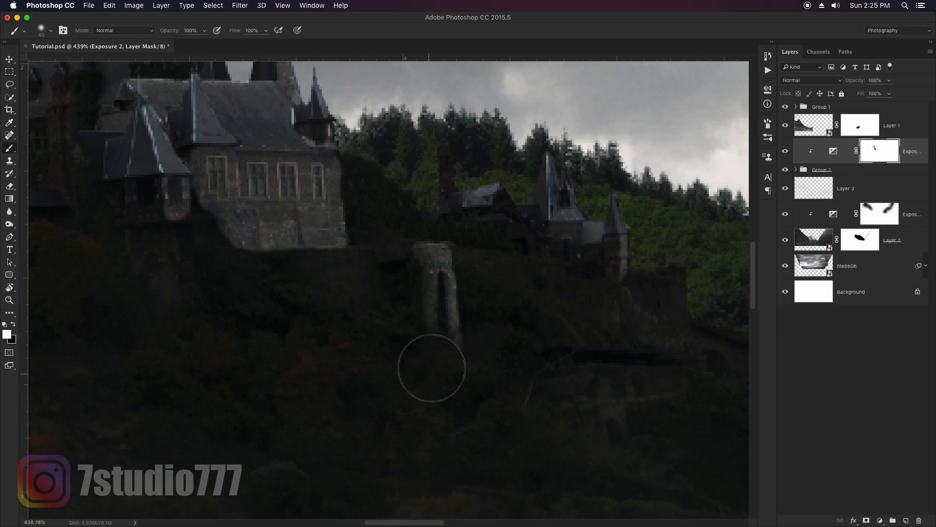
- Switch the paint back to black and gently lighten the hillside around the small buildings with a large brush at 20% opacity
scroll(441, 327, "down", 5)
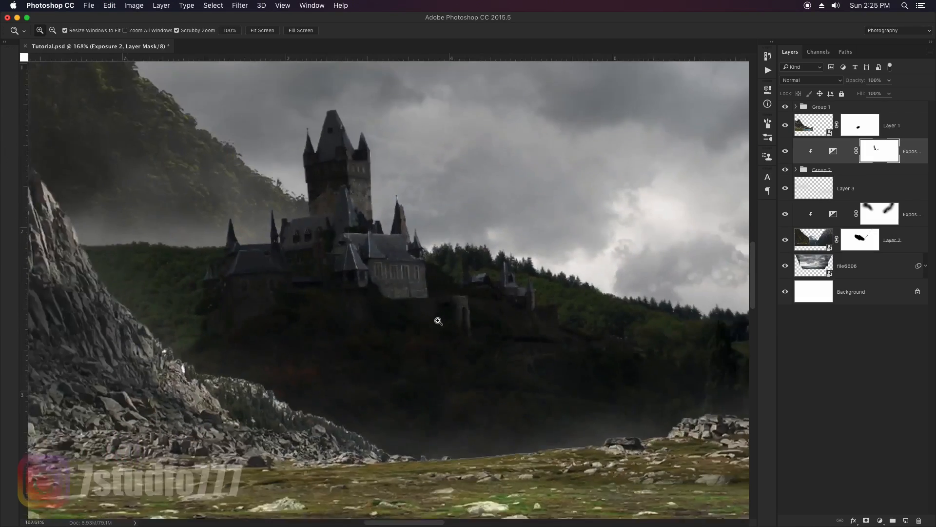
key("bracketright")
key("bracketright")
key("bracketright")
key("bracketright")
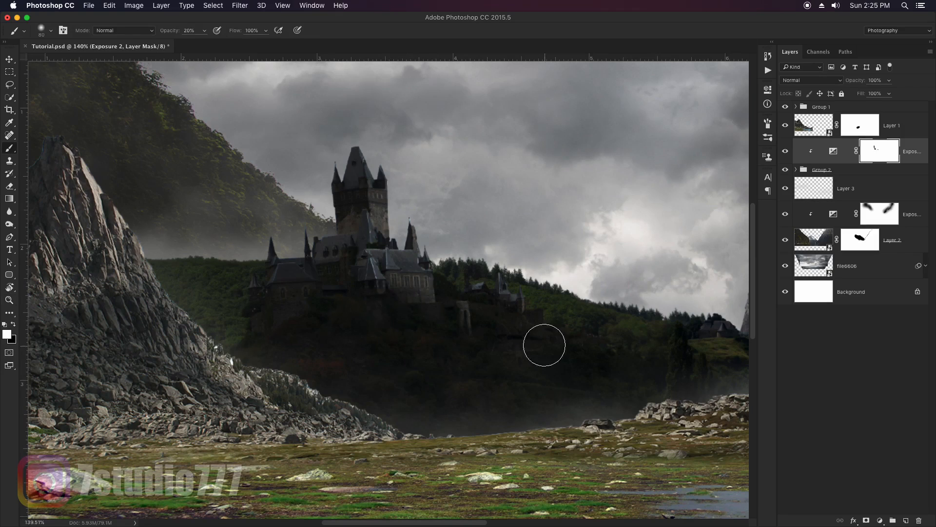
left_click_drag(525, 318, 540, 318)
key("x")
mouse_move(520, 312)
left_mouse_down()
mouse_move(465, 294)
mouse_move(462, 274)
left_mouse_up()
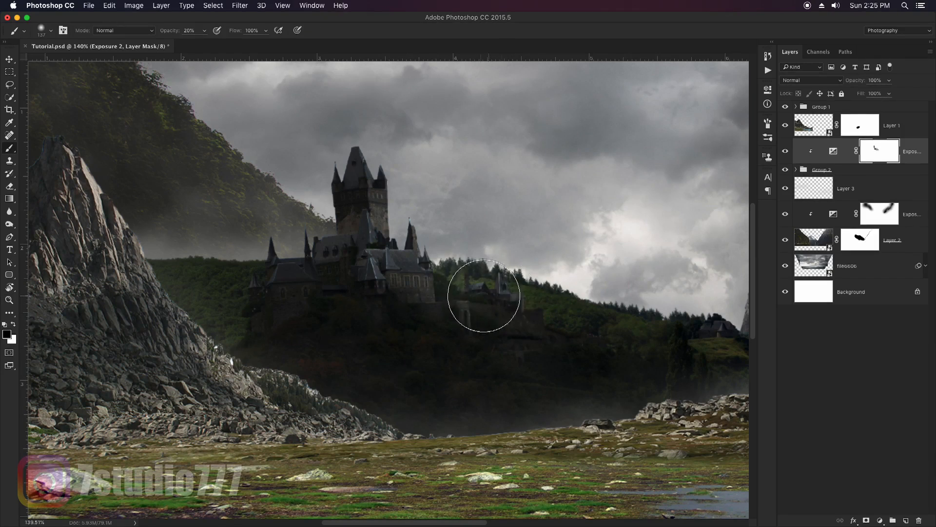
- Add a clipped Exposure adjustment above Group 2 with exposure about -1.9 and invert its mask to black
key("v")
scroll(521, 339, "down", 2)
left_click(880, 521)
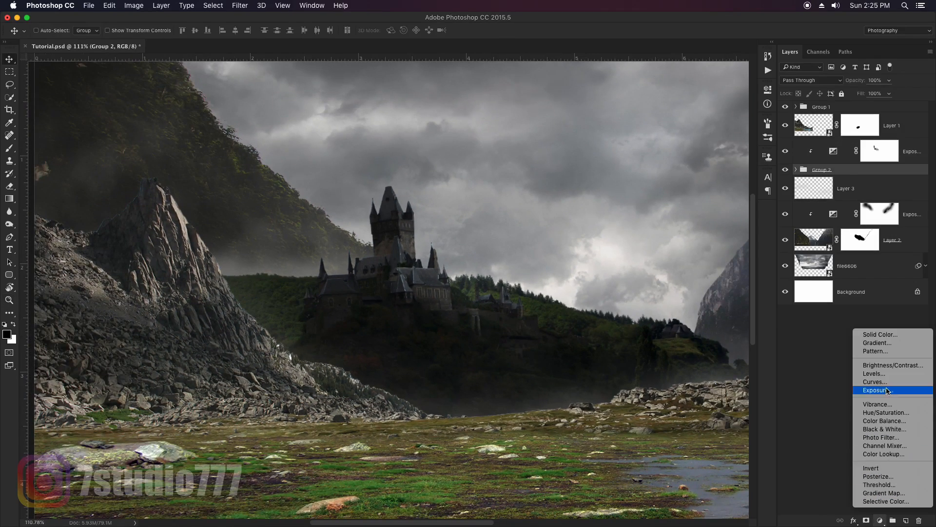
left_click(878, 385)
left_click_drag(635, 143, 609, 145)
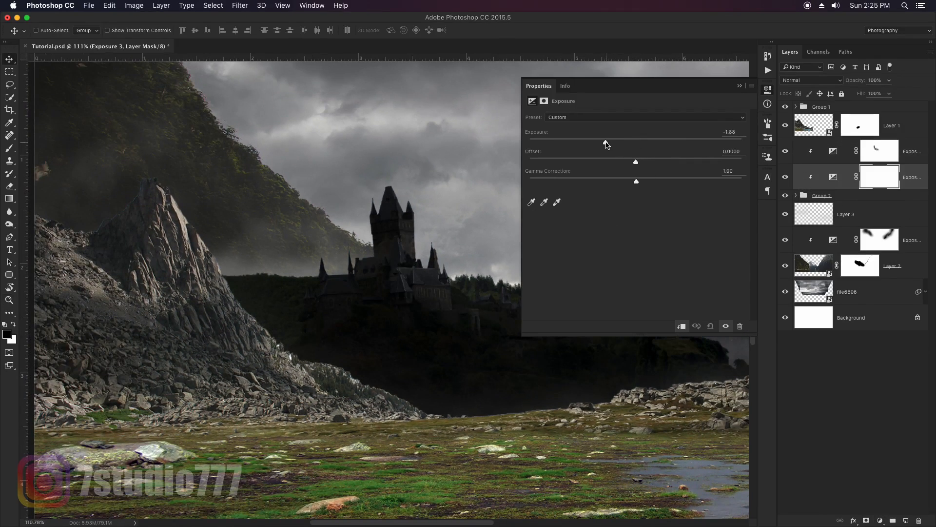
left_click(741, 88)
key("super+i")
- Paint the darkening onto the hillside left of the castle with a soft white brush at 100% opacity and 30% flow
key("b")
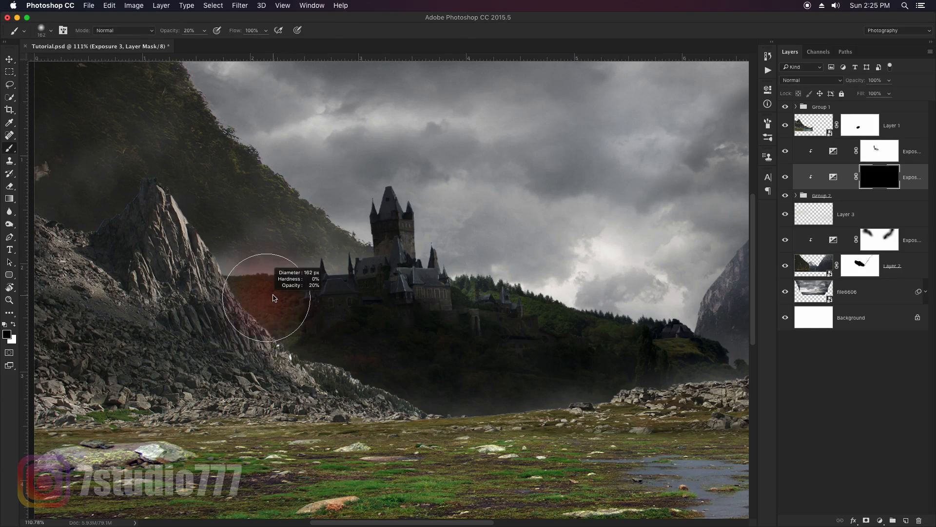
key("shift+3")
key("x")
mouse_move(260, 292)
left_mouse_down()
mouse_move(284, 319)
mouse_move(274, 351)
left_mouse_up()
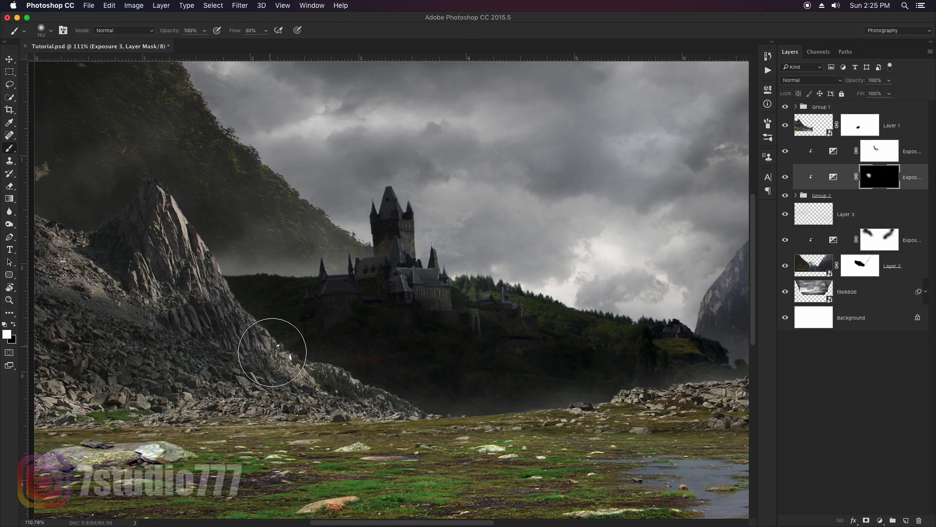
- Set the brush opacity to 30% and darken the shaded left side of the castle's main tower with a small brush
key("z")
left_click_drag(414, 213, 454, 215)
key("b")
key("3")
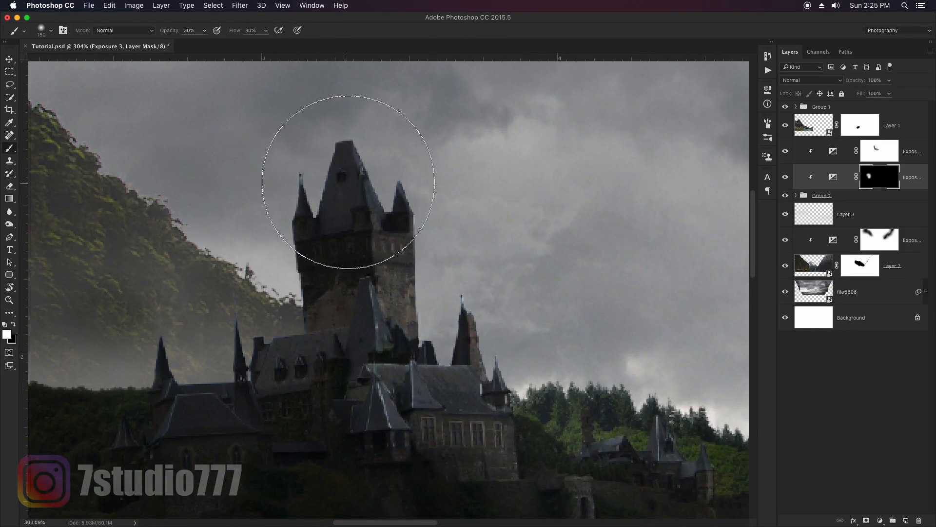
key("bracketleft")
key("bracketleft")
key("bracketleft")
key("bracketleft")
key("bracketleft")
key("bracketleft")
key("bracketleft")
key("bracketleft")
key("bracketleft")
key("bracketleft")
key("bracketleft")
key("bracketleft")
key("bracketleft")
- Darken the shaded faces of the central spire and the adjoining dormer roof with a slightly larger brush
key("bracketright")
key("bracketright")
key("bracketright")
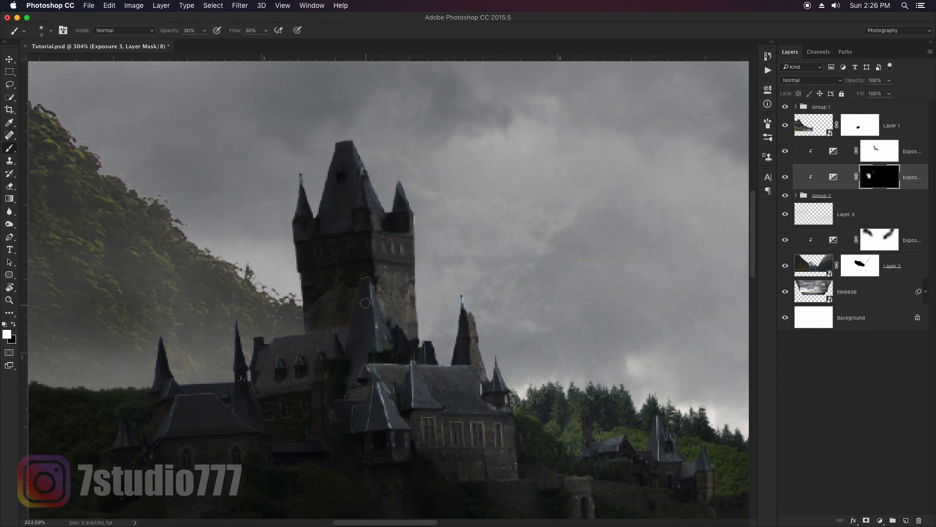
key("bracketright")
key("bracketright")
key("bracketright")
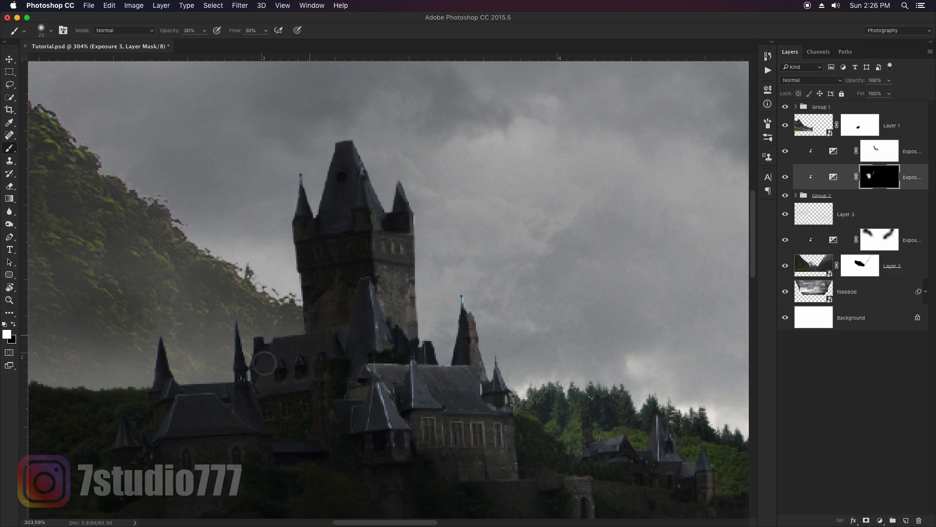
scroll(410, 259, "down", 3)
scroll(410, 259, "left", 3)
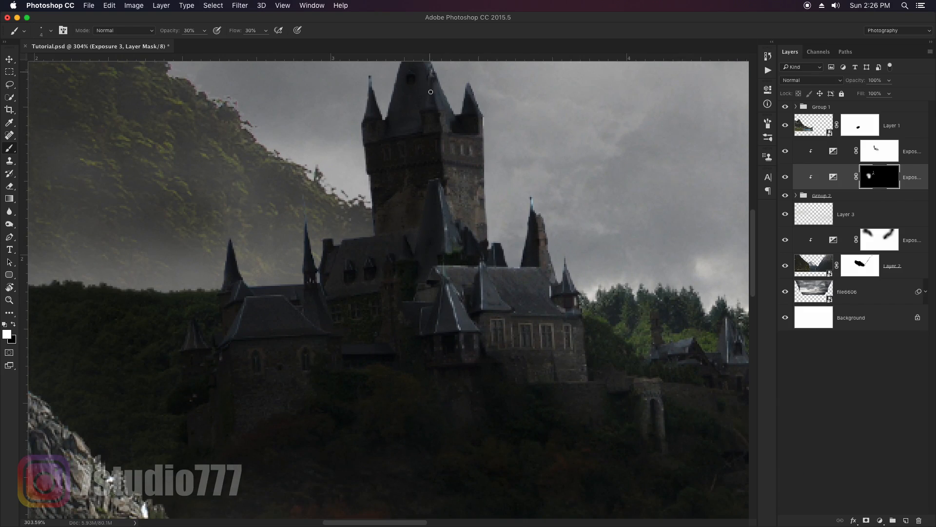
- Darken the castle's lower left building walls and the slope beneath them using progressively larger brush sizes
key("bracketright")
key("bracketright")
key("bracketright")
key("bracketright")
key("bracketright")
left_click_drag(261, 361, 266, 403)
key("bracketright")
key("bracketright")
key("bracketright")
left_click_drag(179, 445, 371, 407)
key("z")
left_click_drag(353, 309, 316, 300)
key("super+0")
key("v")
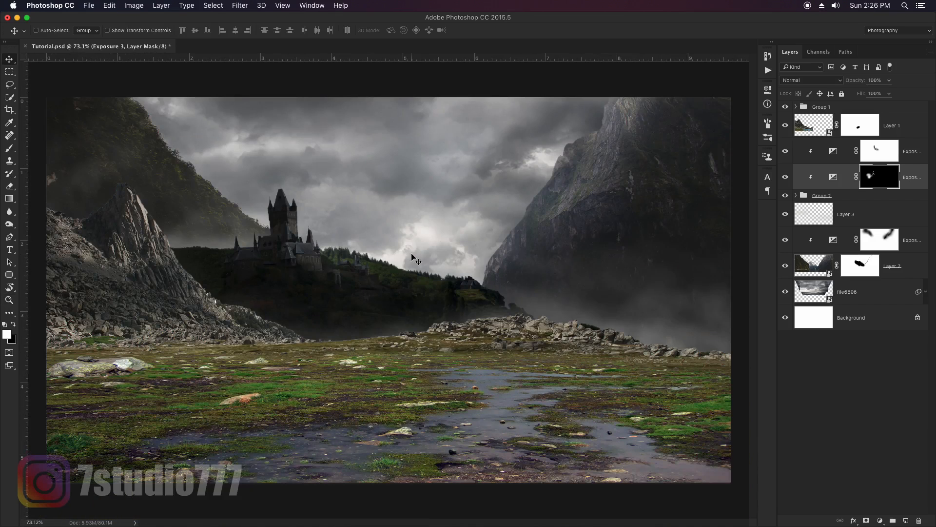
- Add another clipped Exposure adjustment above the castle's darkening layer with exposure about +1.5 and invert its mask
left_click(880, 520)
left_click(872, 388)
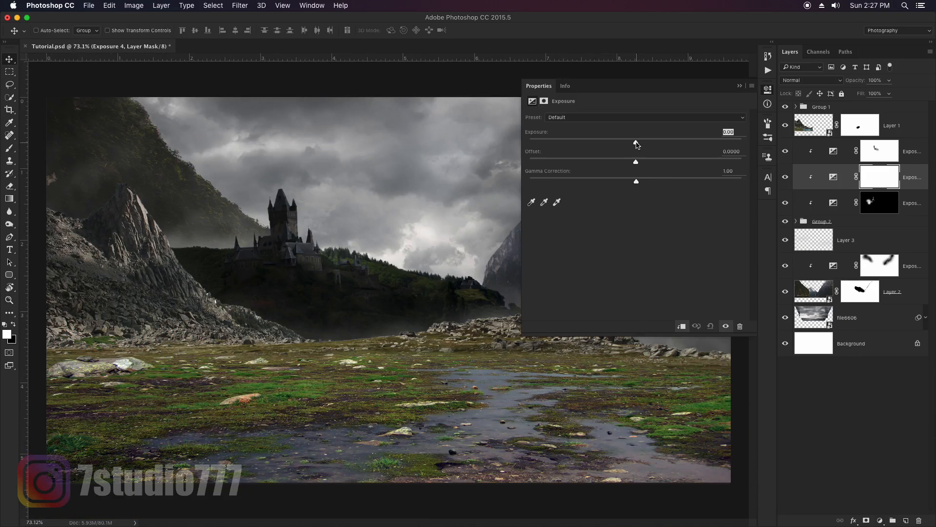
left_click_drag(637, 142, 663, 142)
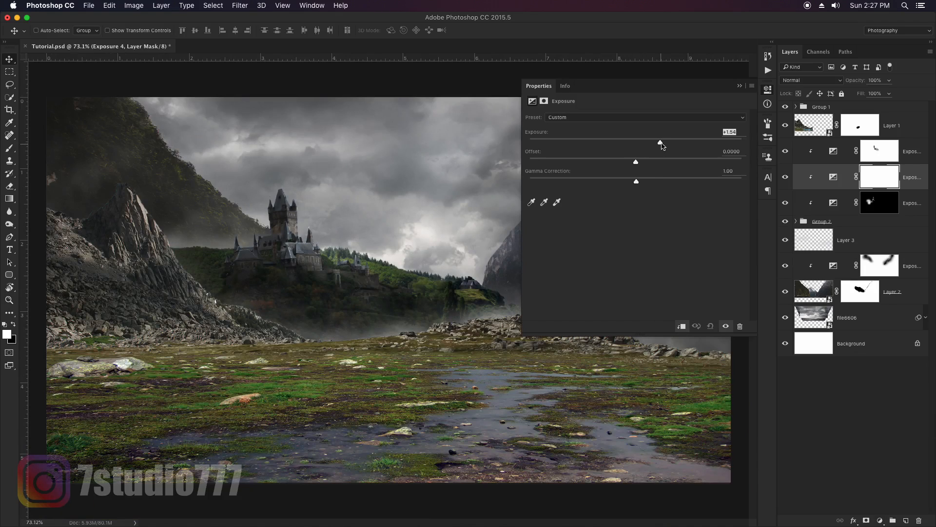
left_click(744, 119)
key("super+i")
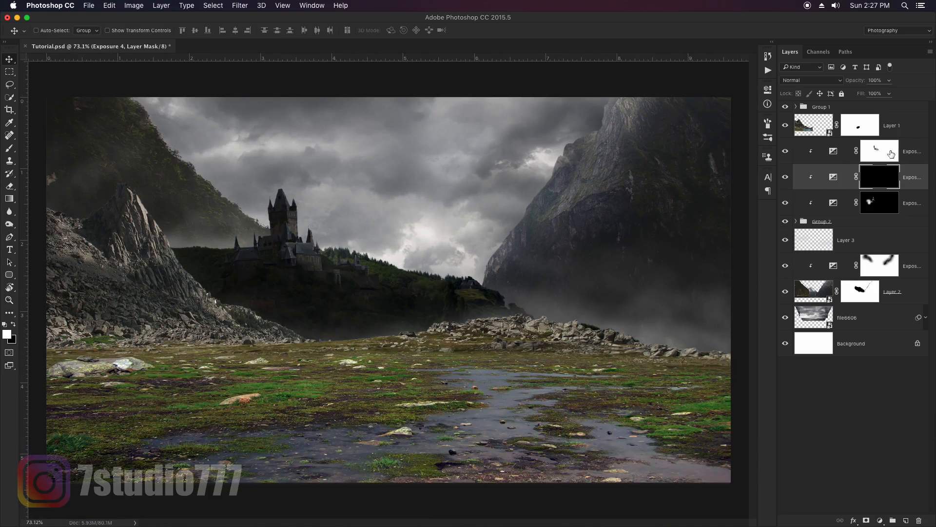
- Replace the brightening layer's mask with a copy of the mask from the Exposure layer above, and invert it
left_click_drag(892, 154, 881, 176)
left_click(542, 183)
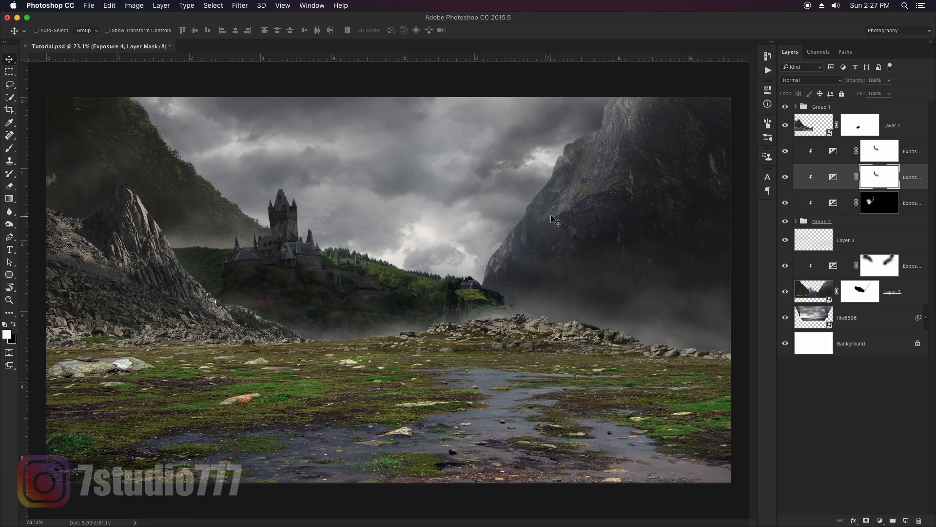
key("super+i")
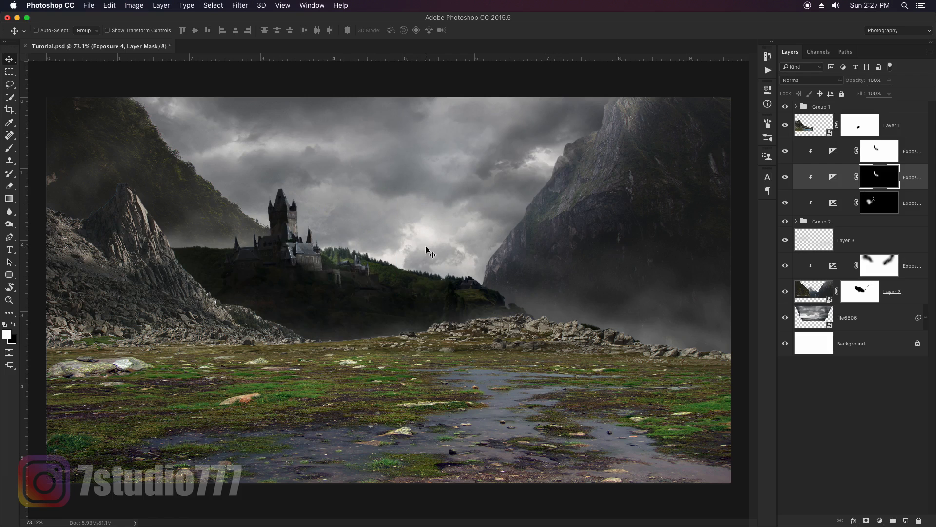
- Brush the brightening mask along the small buildings and ridge to the right of the castle
key("b")
key("x")
left_click_drag(336, 256, 364, 266)
key("z")
left_click_drag(544, 301, 502, 303)
key("v")
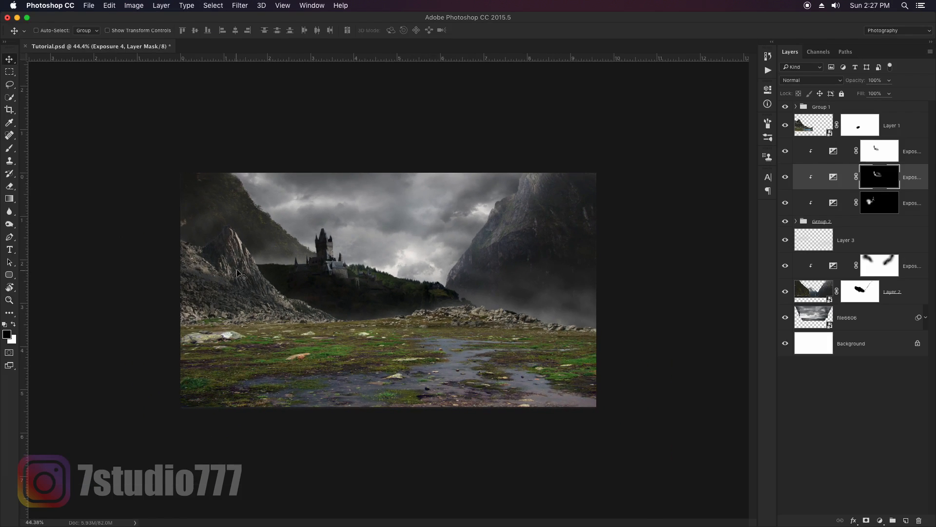
- Group the castle's three clipped Exposure adjustments together with Group 2
right_click(236, 267)
left_click(266, 288)
left_click(907, 151)
left_click(869, 224, "shift")
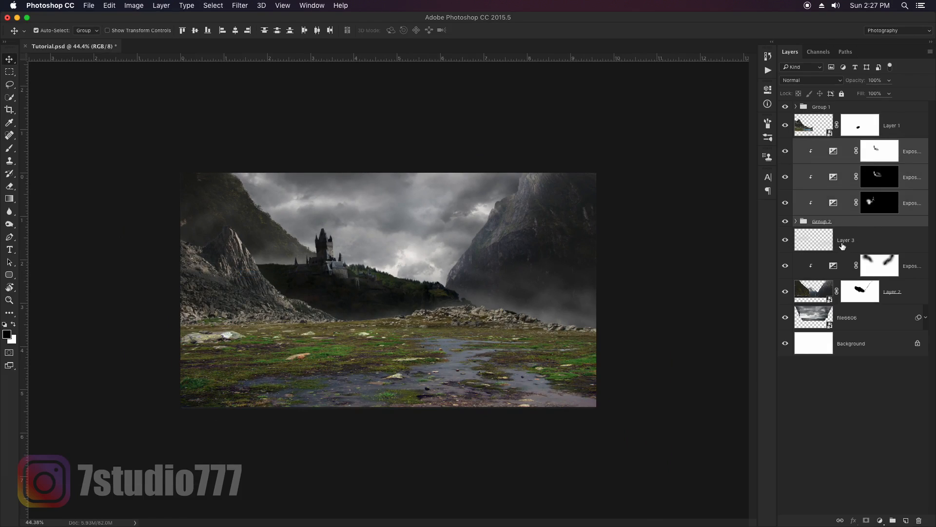
key("super+g")
- Add a Brightness/Contrast adjustment clipped to Layer 1, the rocky foreground peak, with brightness -25
left_click(823, 134)
left_click(880, 520)
left_click(878, 364)
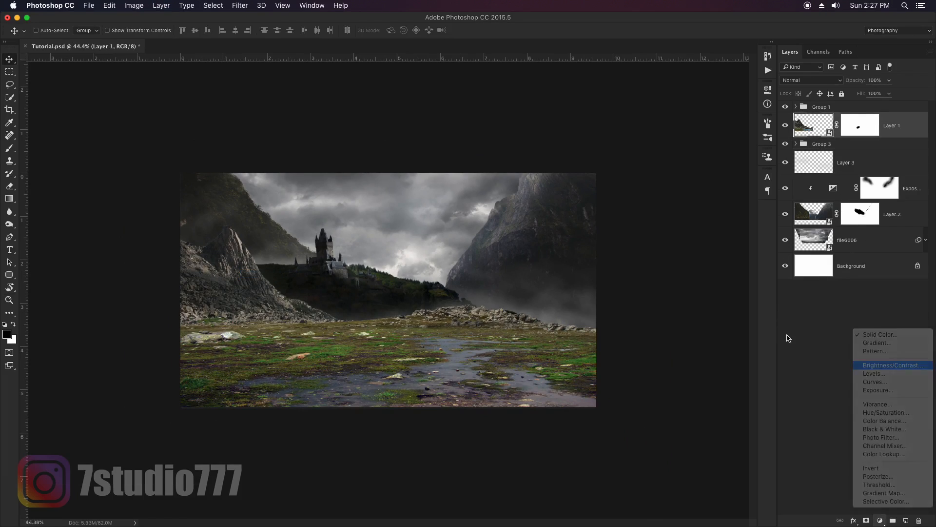
left_click_drag(619, 142, 618, 142)
left_click(682, 326)
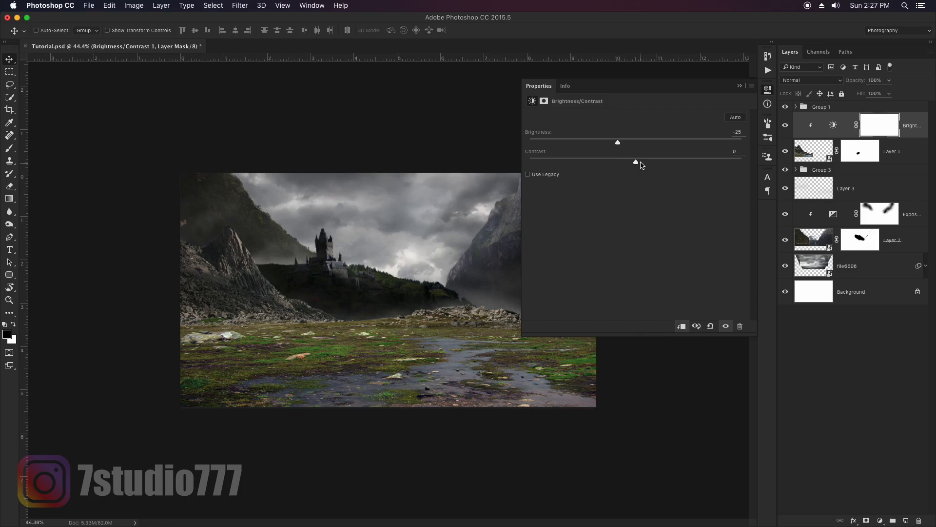
left_click(740, 87)
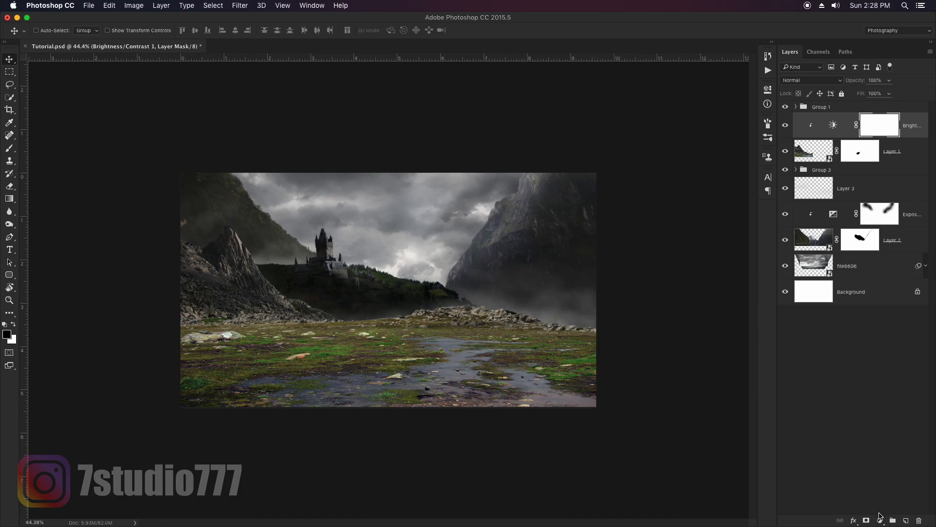
- Add a clipped Exposure adjustment over the rocky peak with exposure -2.12 and gamma correction 0.79
left_click(880, 521)
left_click(878, 390)
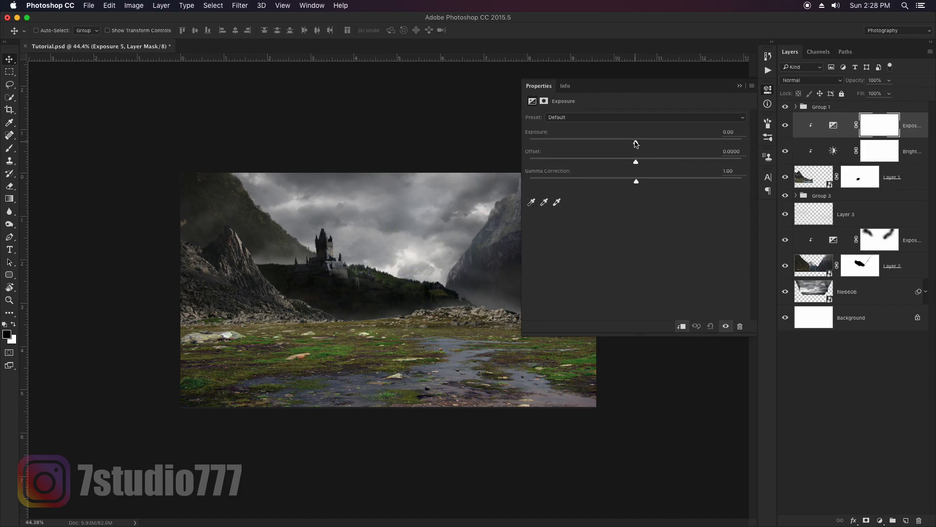
left_click_drag(637, 144, 607, 145)
left_click_drag(637, 183, 654, 183)
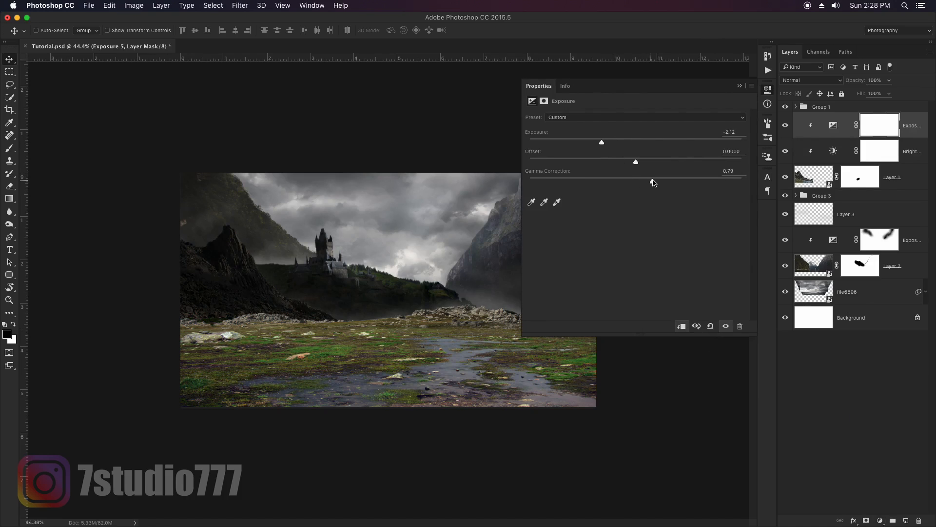
left_click(739, 87)
- Mask the darkening off the peak's upper right face with a small black brush at 40% opacity
key("b")
scroll(293, 274, "up", 5)
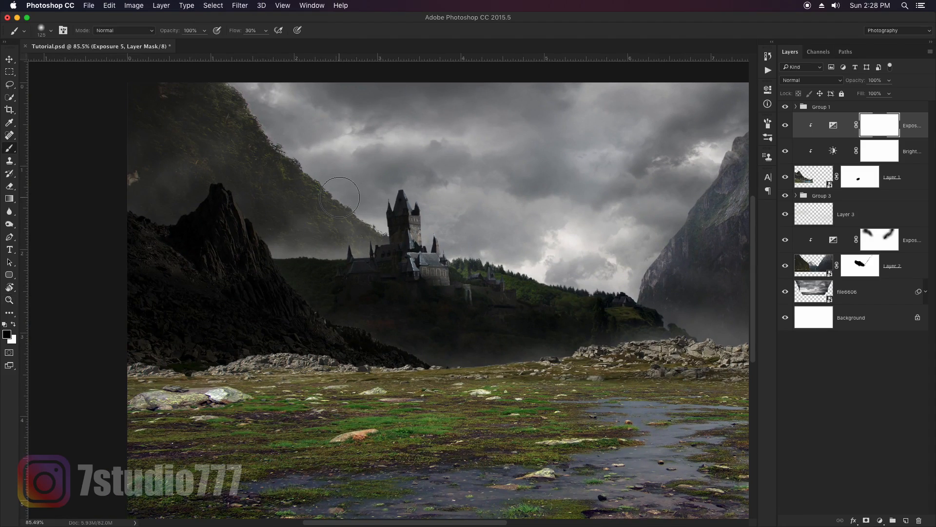
key("4")
key("bracketleft")
key("bracketleft")
key("bracketleft")
key("bracketleft")
key("bracketleft")
mouse_move(226, 191)
left_mouse_down()
mouse_move(261, 245)
mouse_move(247, 225)
left_mouse_up()
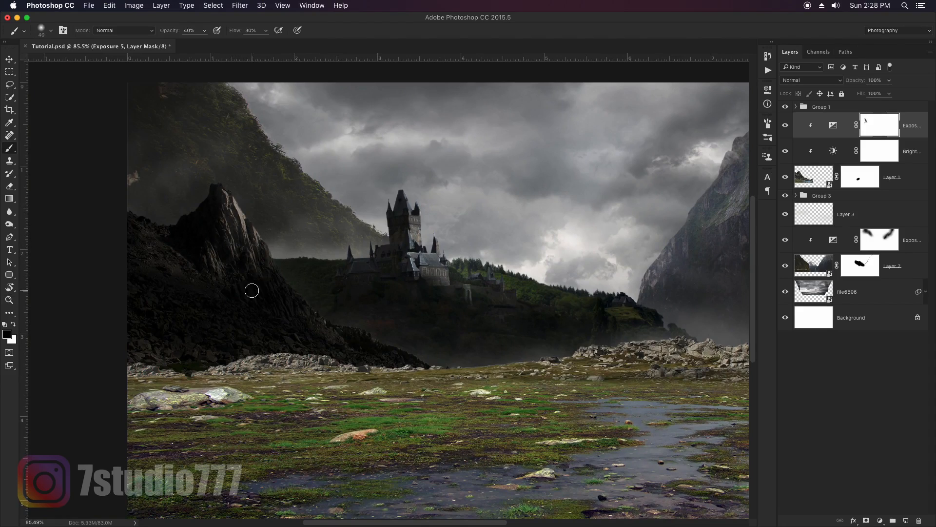
- Refine the Exposure mask down the peak's right slope with a larger brush, switching between black and white paint
key("bracketright")
key("bracketright")
key("bracketright")
key("bracketright")
key("bracketright")
key("bracketright")
key("x")
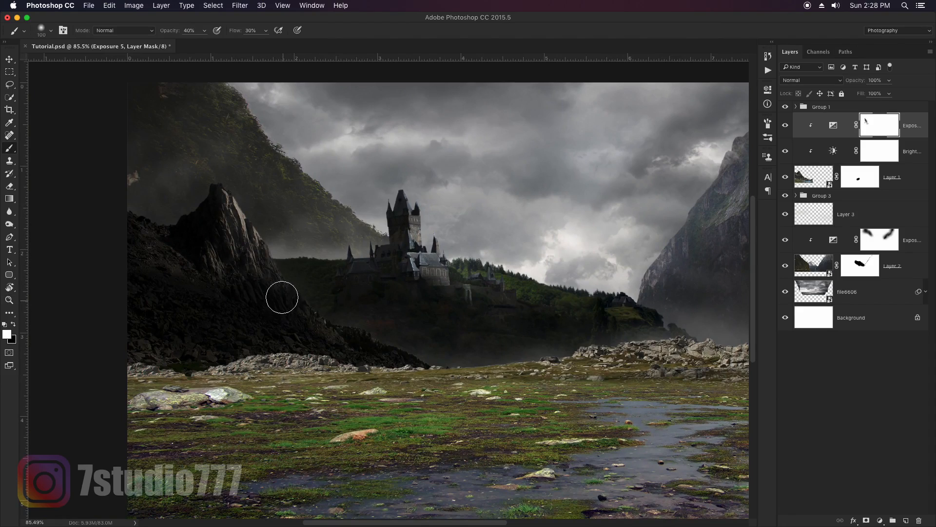
key("v")
key("b")
key("x")
key("z")
mouse_move(381, 287)
left_mouse_down()
mouse_move(328, 287)
mouse_move(371, 284)
left_mouse_up()
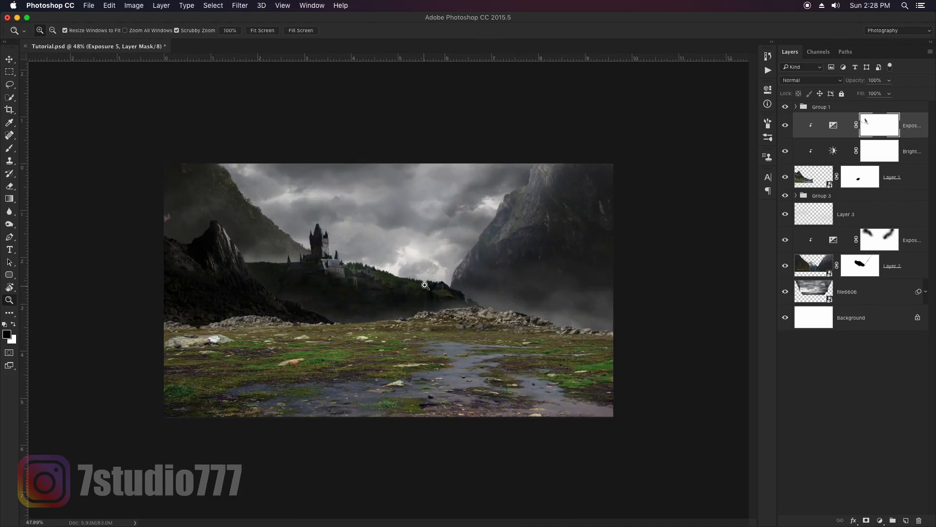
- Group Layer 1 with its clipped Exposure and Brightness/Contrast adjustments
key("v")
left_click(900, 188, "shift")
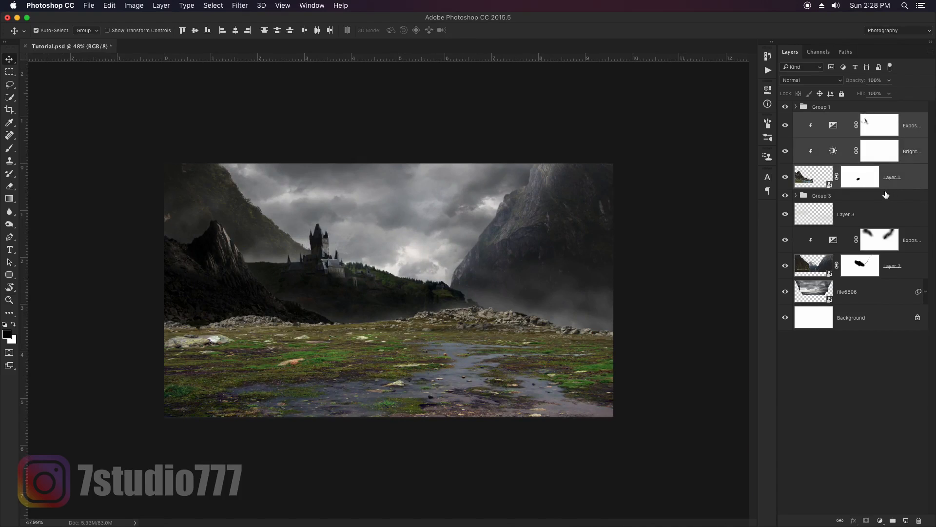
key("super+g")
left_click(879, 182)
left_click(879, 200, "shift")
key("super+g")
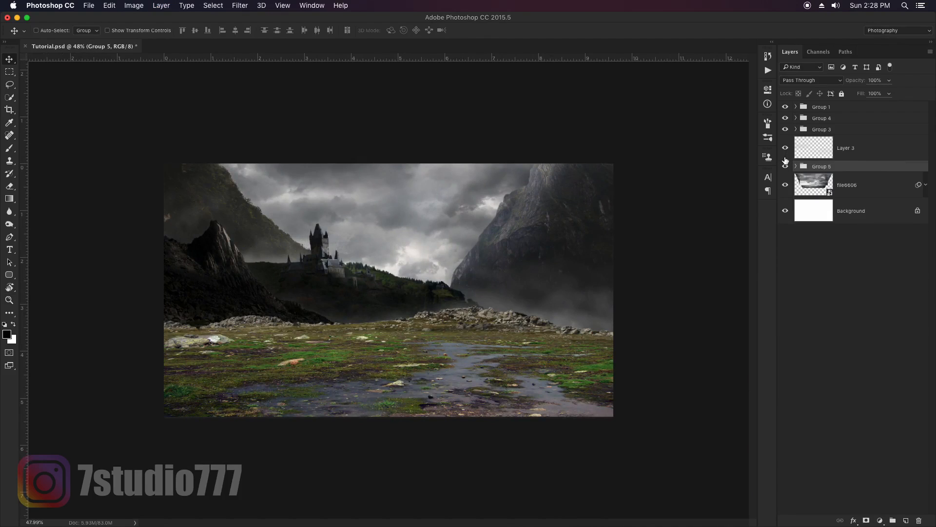
key("super+z")
- Group Layer 3, the mountains' Exposure adjustment and Layer 2 together
left_click(865, 147)
left_click(907, 201, "shift")
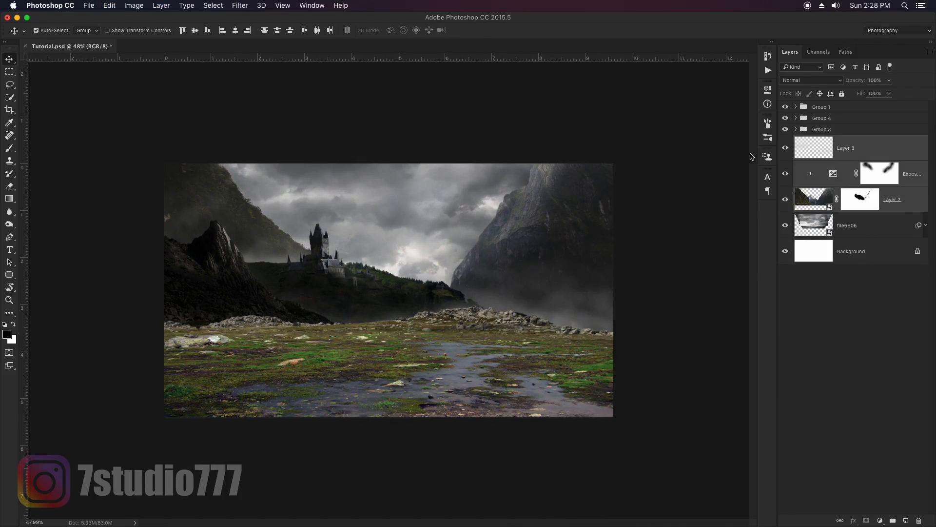
key("super+g")
- Add a clipped Vibrance adjustment above the Exposure layers inside Group 3 and set the vibrance to -32
left_click(785, 129)
left_click(785, 129)
left_click(796, 129)
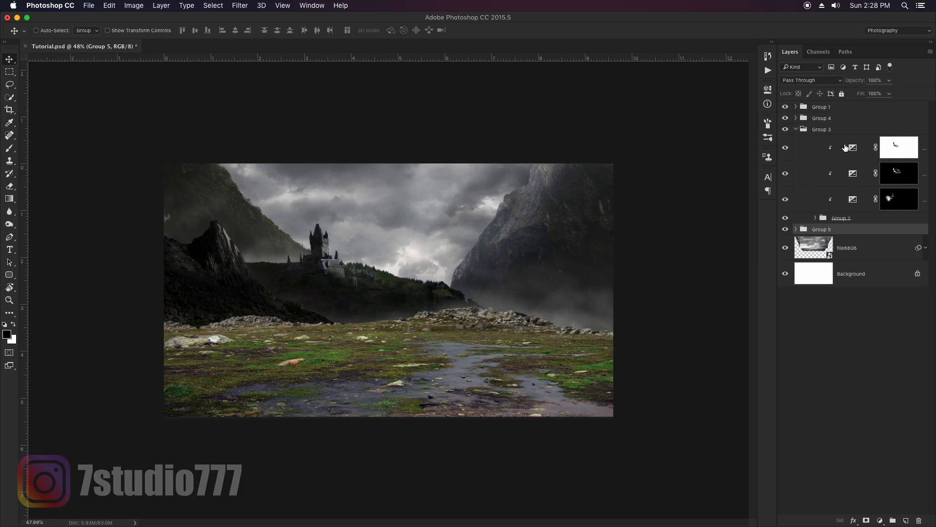
left_click(845, 147)
left_click(880, 520)
left_click(878, 413)
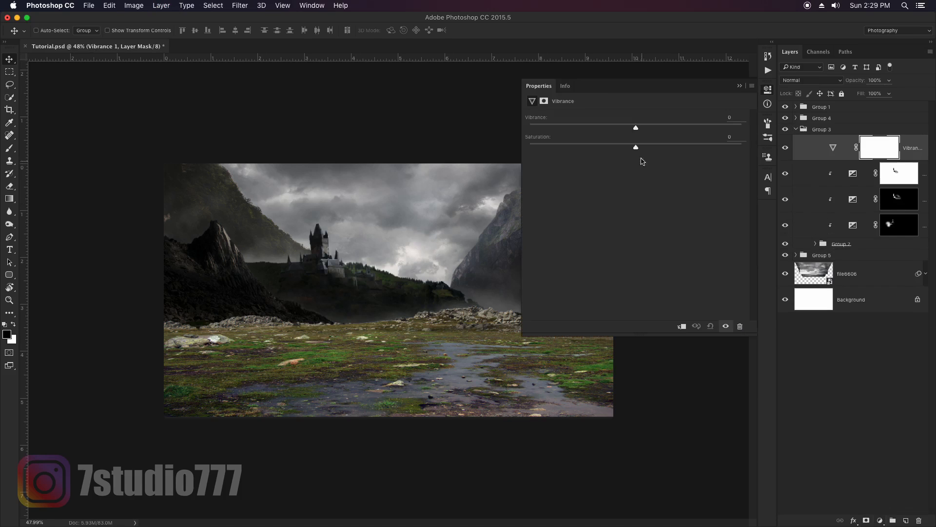
left_click(686, 328)
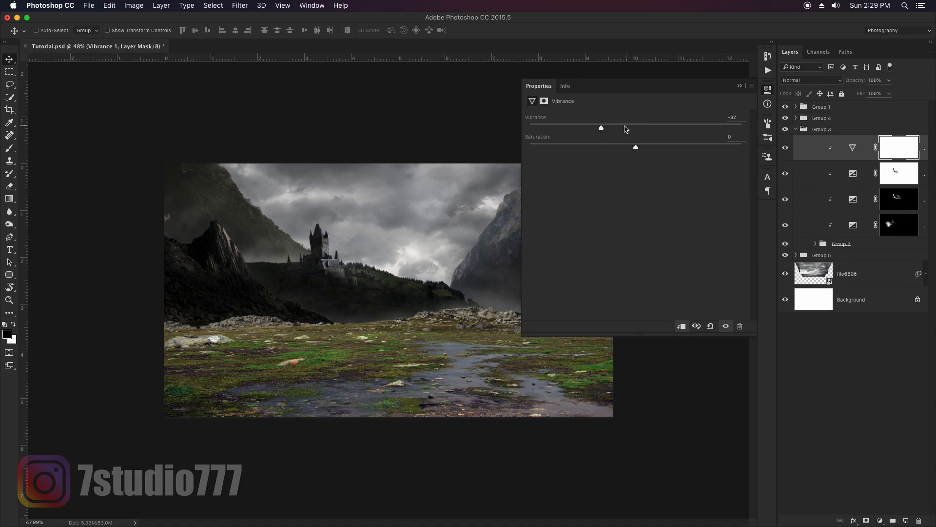
left_click(741, 85)
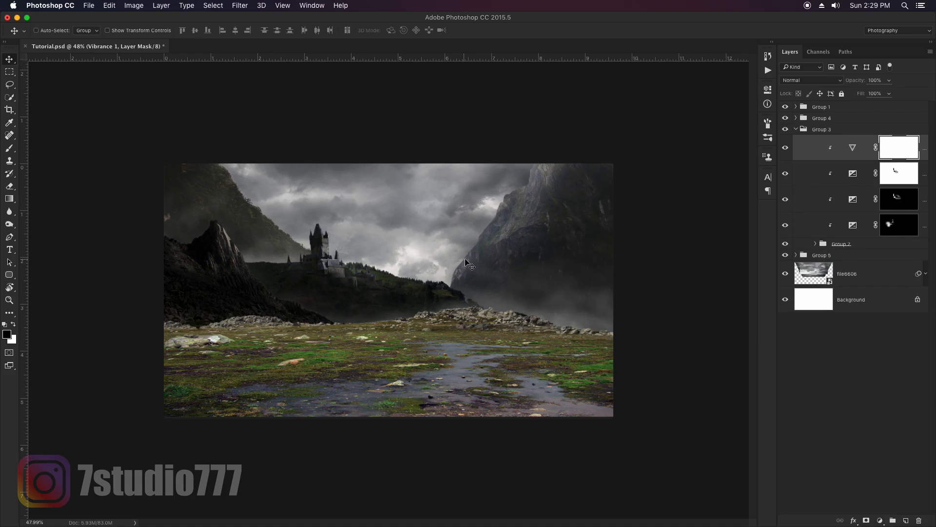
- Add an Exposure adjustment clipped to Group 1 with exposure -1.66 and gamma correction 0.74
key("z")
left_click_drag(391, 290, 435, 269)
key("v")
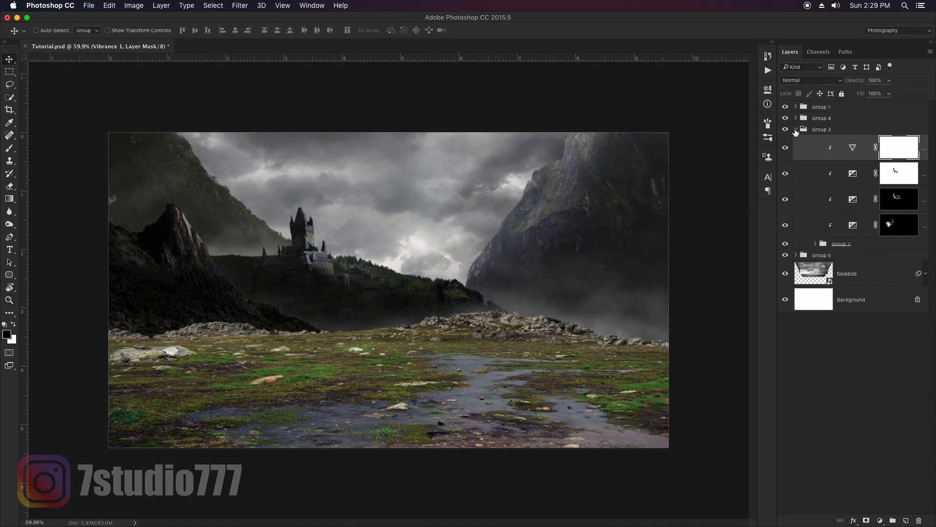
left_click(796, 129)
left_click(785, 107)
left_click(785, 106)
left_click(842, 107)
left_click(881, 520)
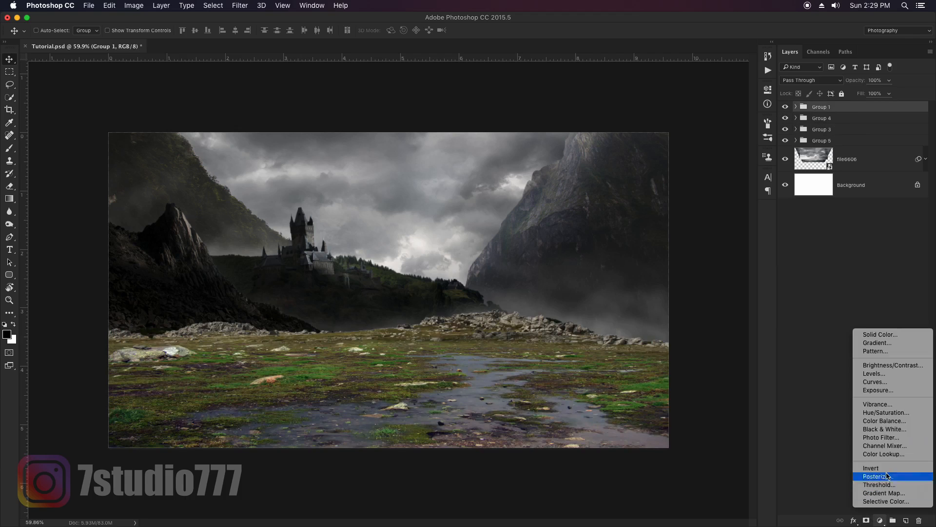
left_click(873, 391)
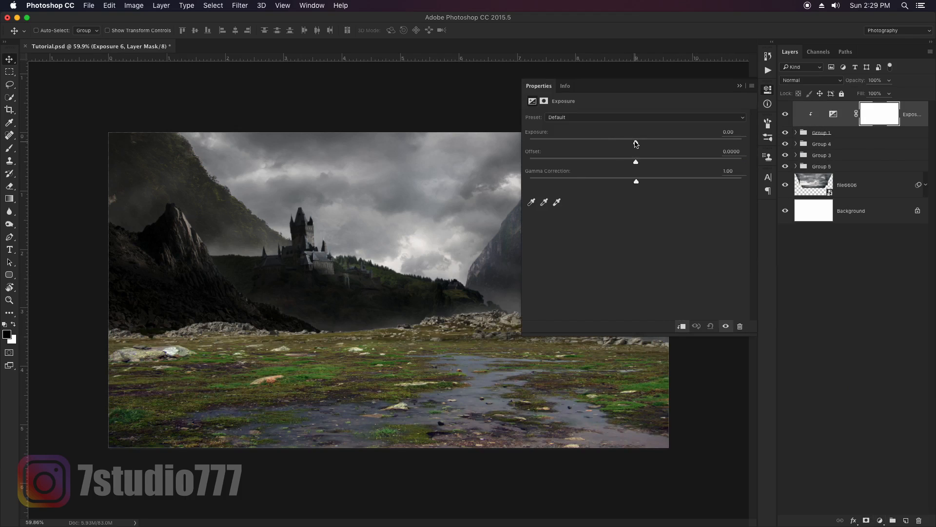
left_click_drag(636, 143, 610, 145)
left_click_drag(643, 182, 658, 182)
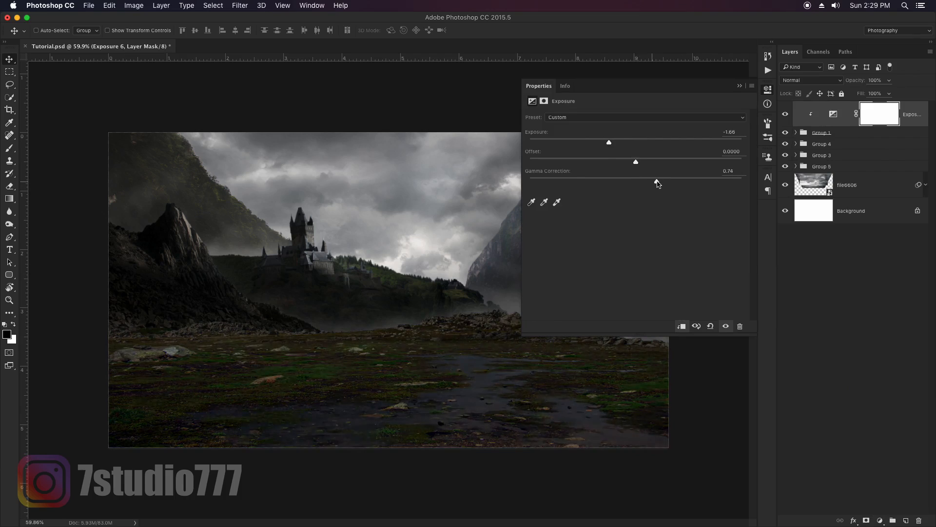
left_click(740, 88)
- Paint black on the new Exposure mask across the middle and front of the ground
key("b")
mouse_move(388, 370)
left_mouse_down()
mouse_move(397, 383)
mouse_move(589, 393)
left_mouse_up()
mouse_move(244, 395)
left_mouse_down()
mouse_move(222, 391)
mouse_move(565, 397)
mouse_move(357, 426)
mouse_move(551, 432)
left_mouse_up()
key("v")
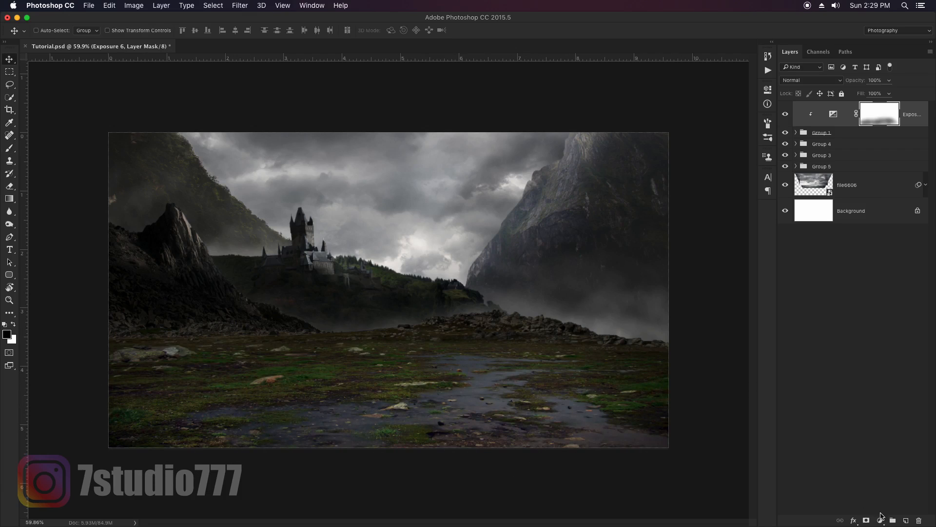
- Add a Vibrance adjustment clipped above the ground's Exposure layer and lower it to mute the ground colours
left_click(880, 520)
left_click(877, 405)
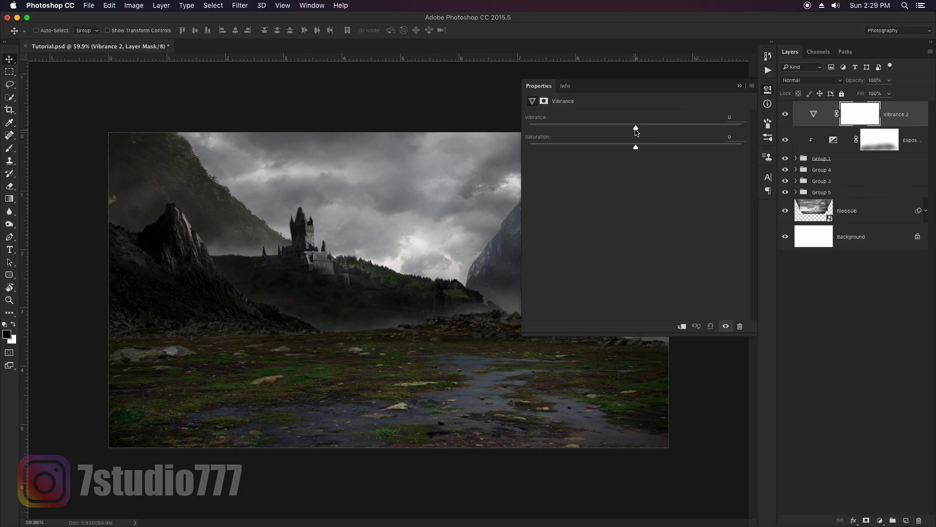
left_click(740, 85)
key("super+alt+g")
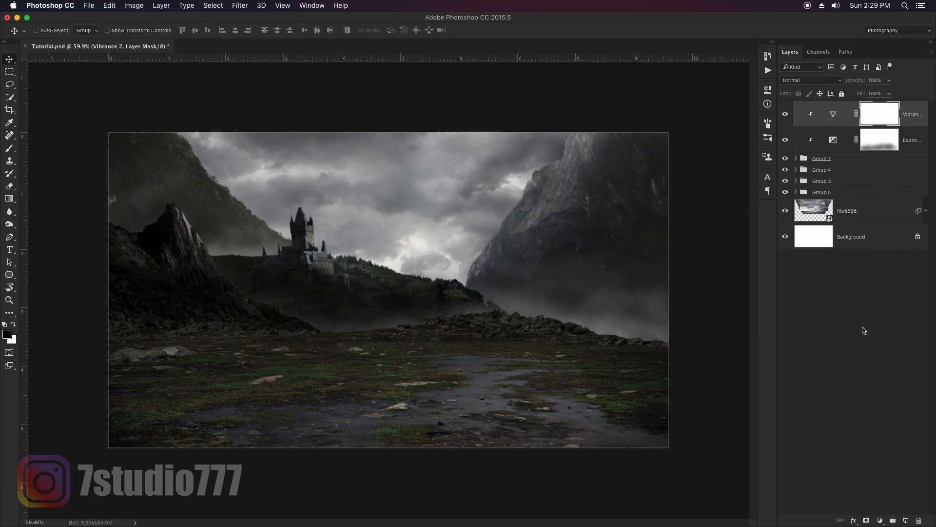
- Add another clipped Exposure adjustment with exposure -1.94 and gamma correction 0.92, and invert its mask to black
left_click(880, 521)
left_click(885, 390)
left_click(682, 326)
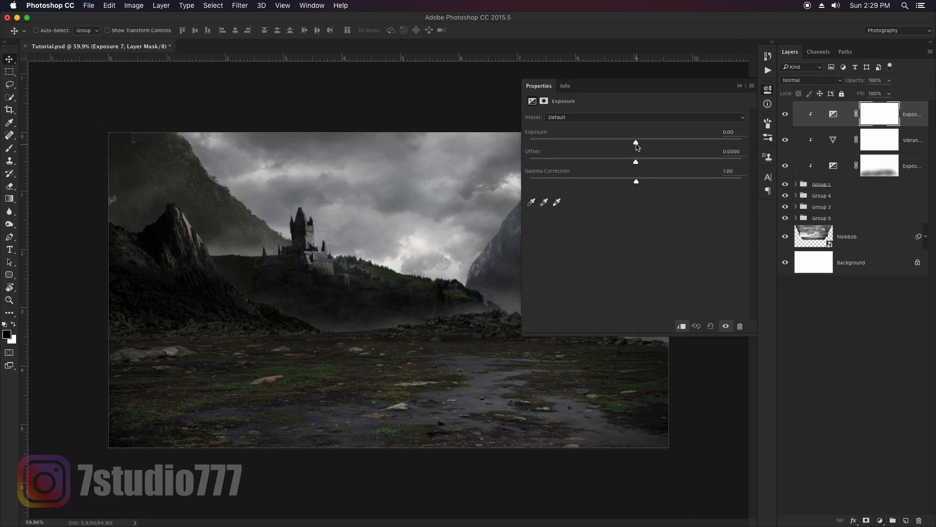
left_click_drag(613, 145, 607, 145)
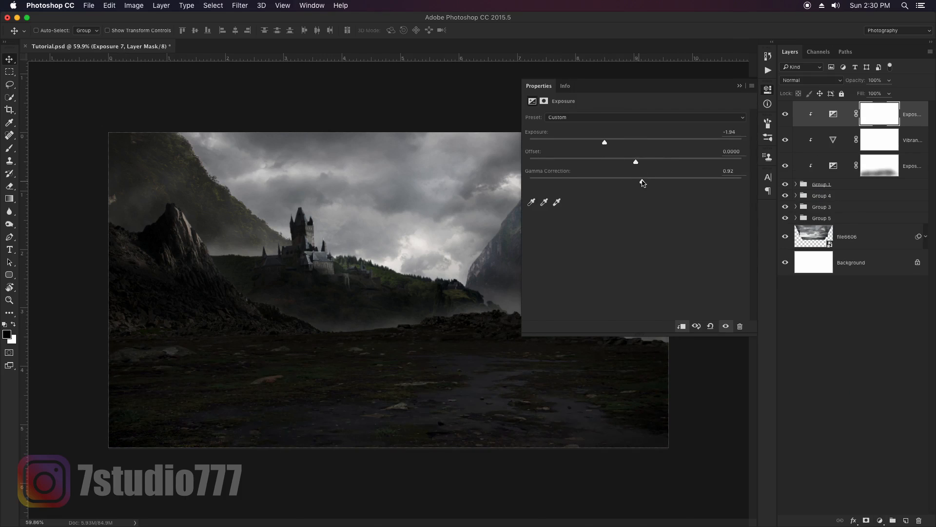
left_click(739, 87)
key("super+i")
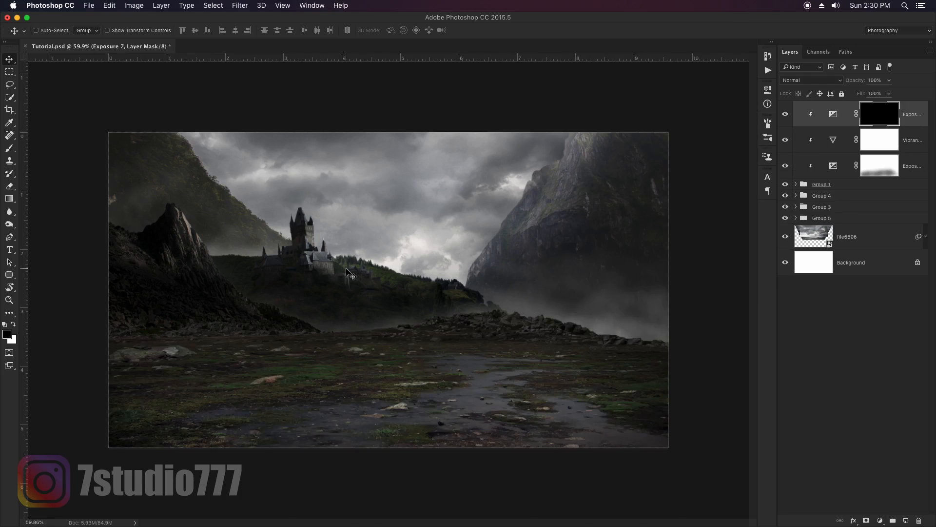
- Paint white on the inverted Exposure mask along the rocky ridge at the far edge of the ground, reducing the brush size
key("b")
left_click_drag(520, 357, 524, 357)
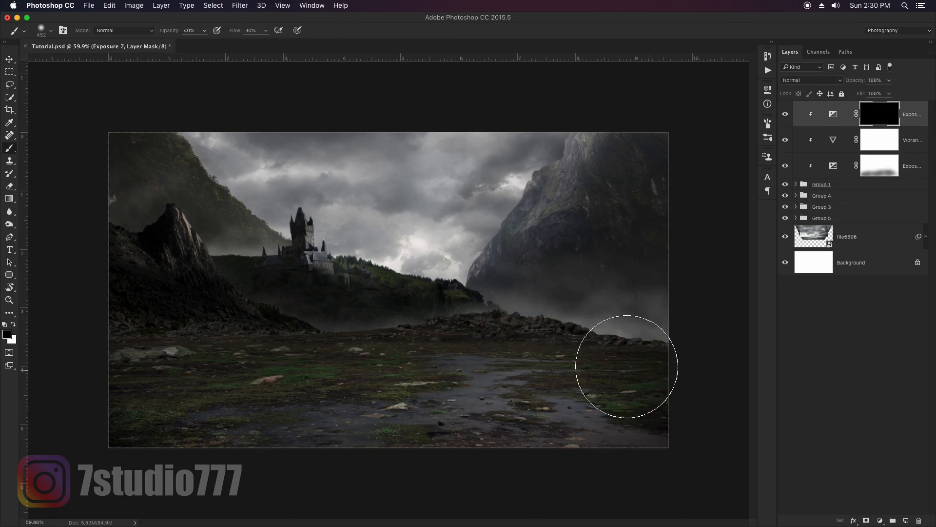
key("x")
mouse_move(585, 320)
left_mouse_down()
mouse_move(534, 303)
mouse_move(512, 309)
left_mouse_up()
key("bracketleft")
key("bracketleft")
key("bracketleft")
key("bracketleft")
key("bracketleft")
left_click_drag(671, 337, 427, 330)
- Darken the outer edges of the ground by painting white on the Exposure mask with varying brush sizes
key("bracketleft")
key("bracketleft")
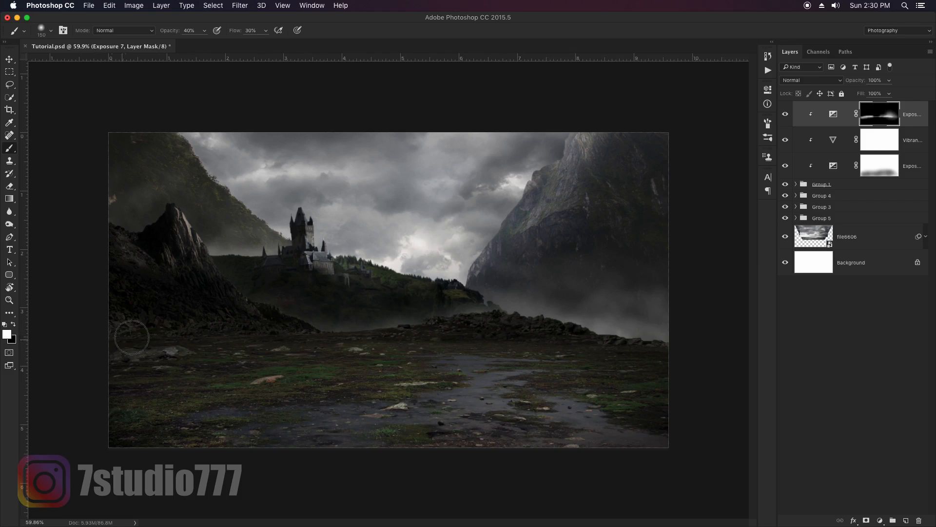
key("bracketright")
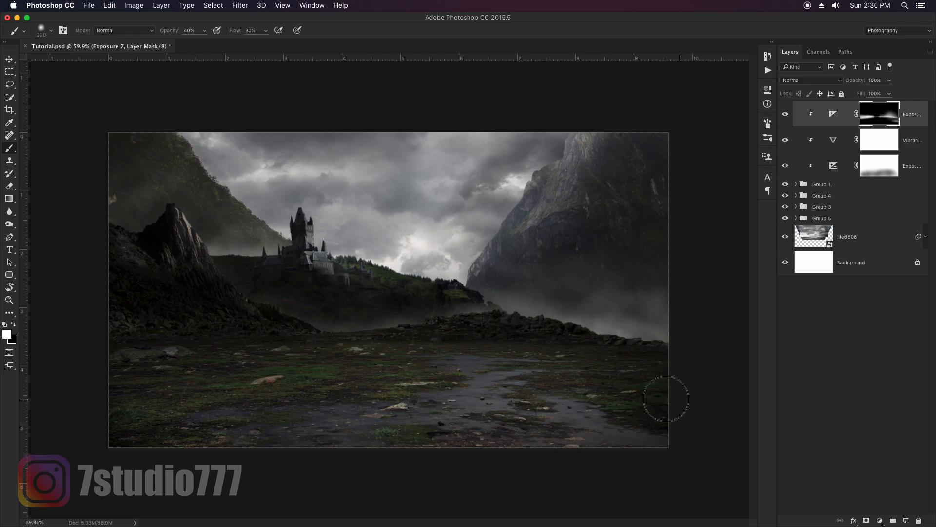
key("bracketright")
key("bracketright")
key("bracketright")
key("bracketright")
key("bracketright")
key("bracketright")
key("bracketright")
key("v")
- Group Group 1 together with its clipped Vibrance and two Exposure adjustments
left_click_drag(540, 276, 543, 279)
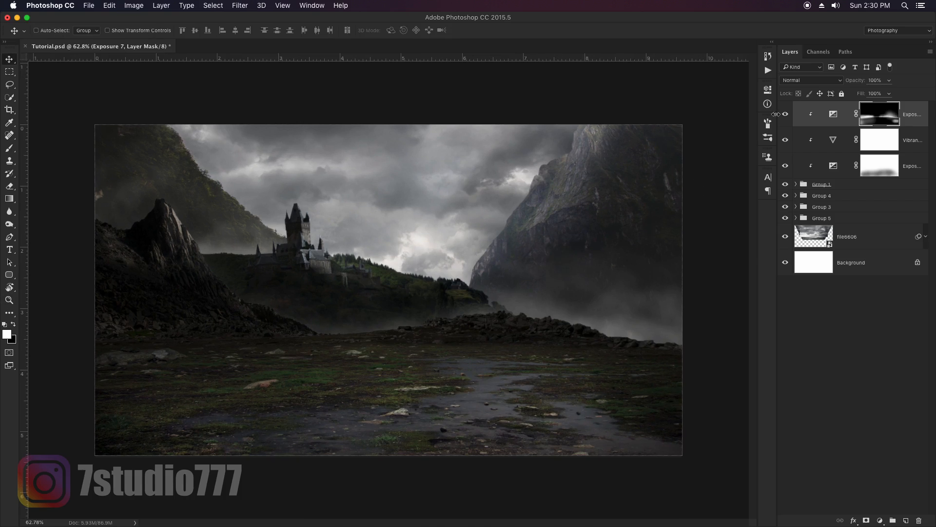
left_click(840, 184, "shift")
key("super+g")
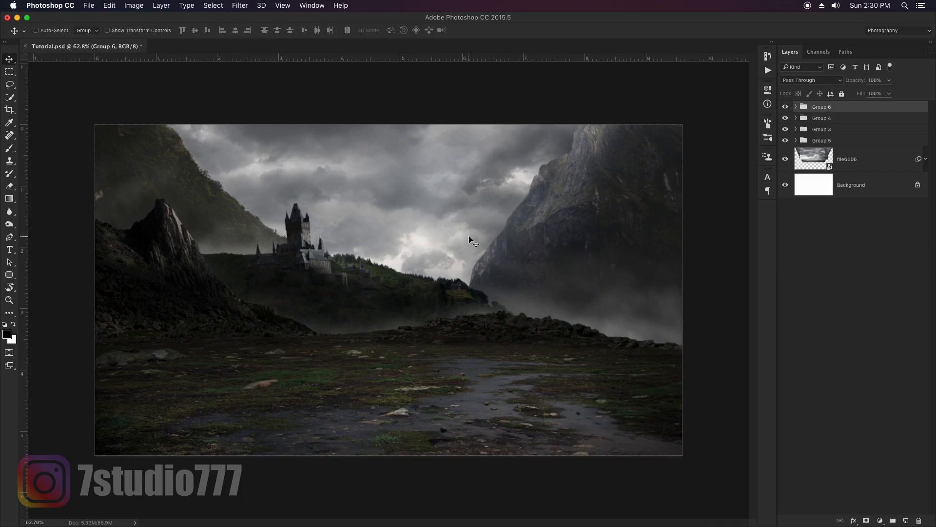
- Add a Gradient Map adjustment above Group 6 and open its gradient for editing with the black stop selected
left_click(881, 520)
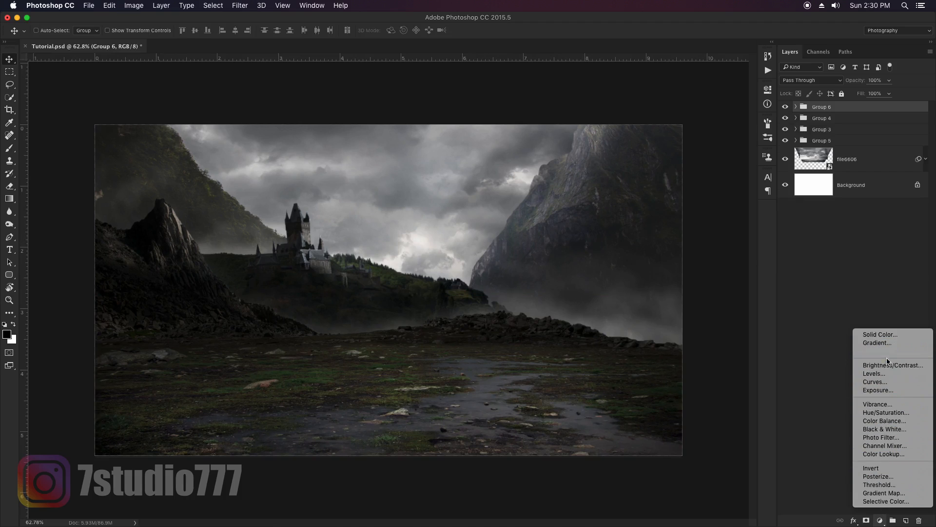
left_click(884, 492)
left_click(591, 122)
left_click(606, 349)
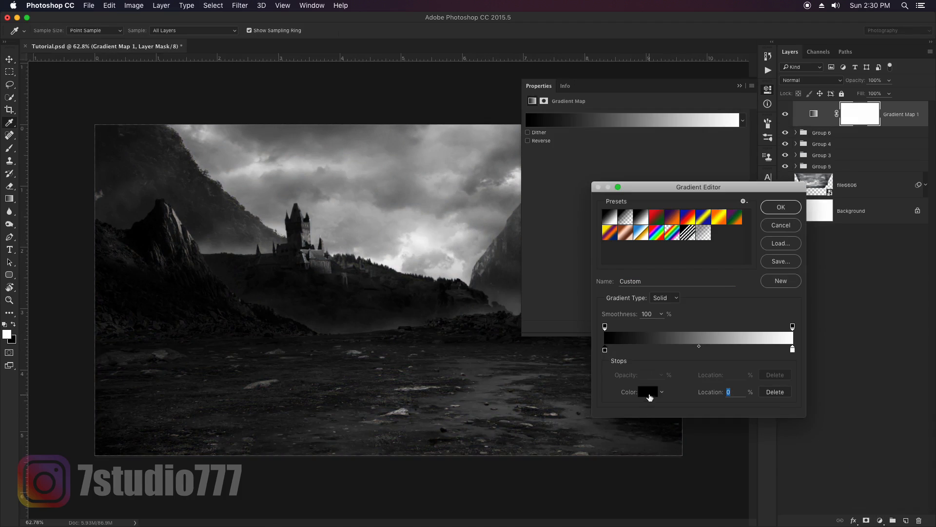
left_click(650, 397)
left_click_drag(730, 293, 731, 330)
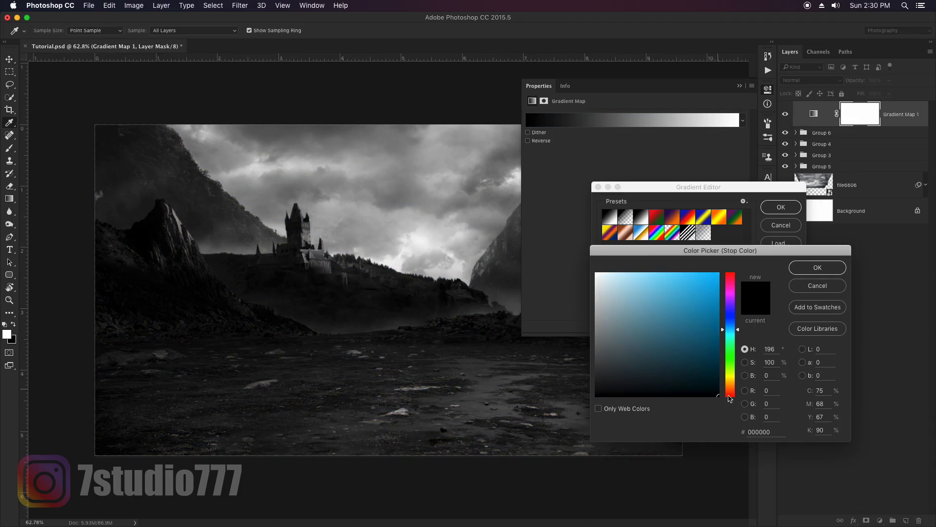
left_click(808, 287)
- Add a blue colour stop at 52% between black and white and set the Gradient Map layer's fill to 15%
left_click(703, 349)
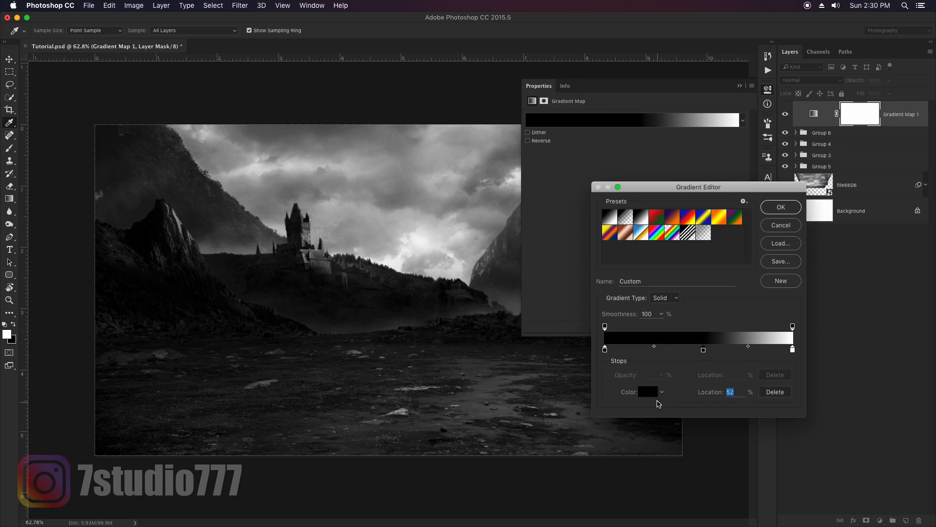
left_click(656, 396)
left_click(705, 292)
left_click(818, 267)
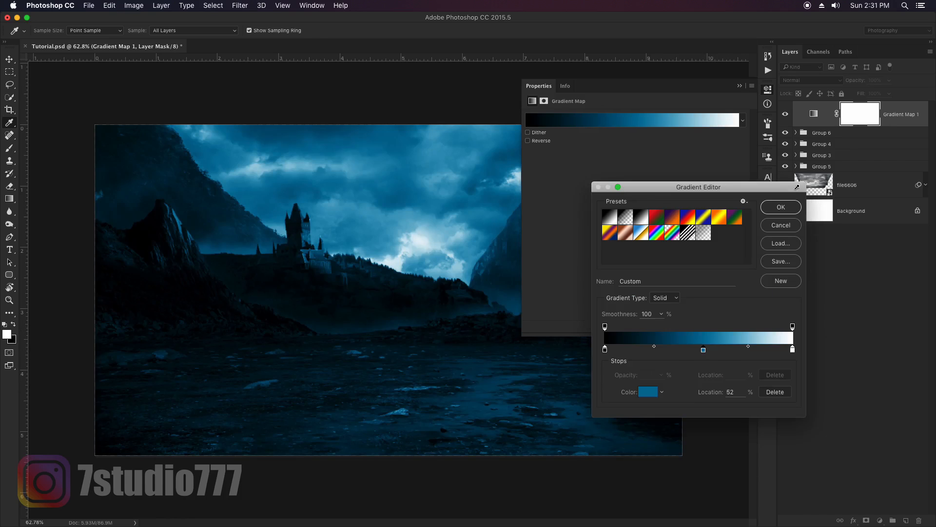
left_click(780, 206)
left_click(768, 90)
left_click_drag(862, 97, 804, 98)
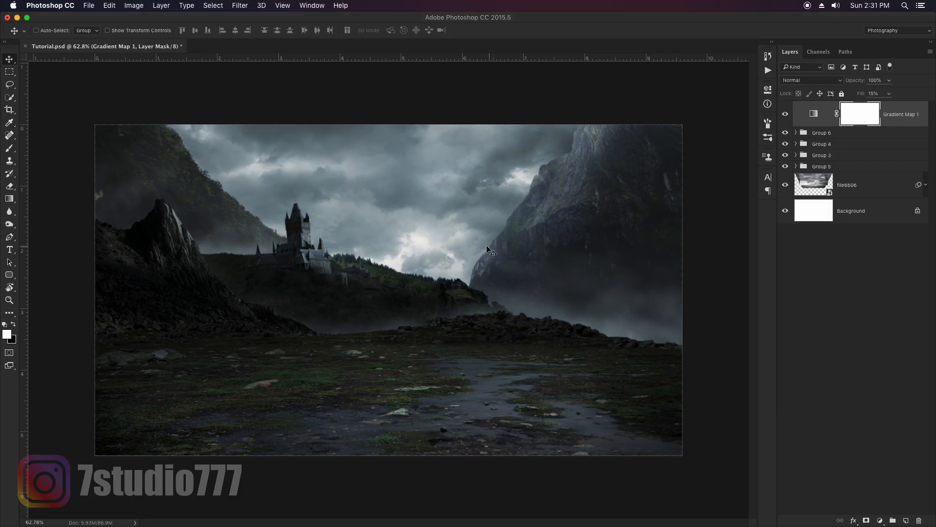
- Place the file2377 bird flock at small scale in the bright sky beside the castle, below the Gradient Map layer
left_click_drag(487, 250, 493, 234)
left_click_drag(609, 125, 423, 265)
left_click_drag(403, 303, 420, 237)
left_click_drag(440, 199, 422, 211)
key("Return")
key("super+bracketleft")
key("super+t")
key("Return")
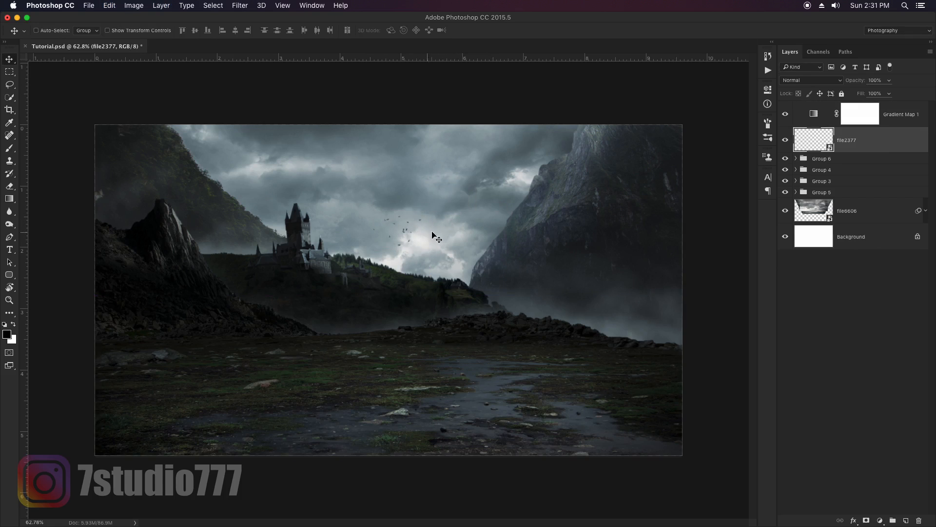
- Group all layers from Gradient Map 1 down to file6606, leaving out the Background
key("alt+bracketright")
left_click(873, 211, "shift")
key("super+g")
- Copy the whole canvas merged and paste it as a new layer above Group 7
key("super+a")
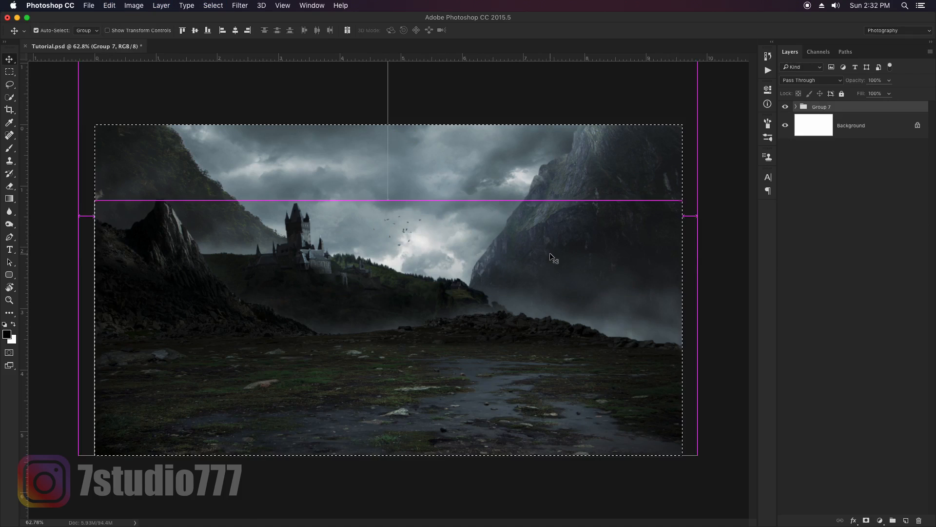
key("super+shift+c")
key("super+v")
- Apply a 4 px Tilt-Shift blur to Layer 5 with the sharp band moved down and narrowed over the foreground ground
left_click(239, 6)
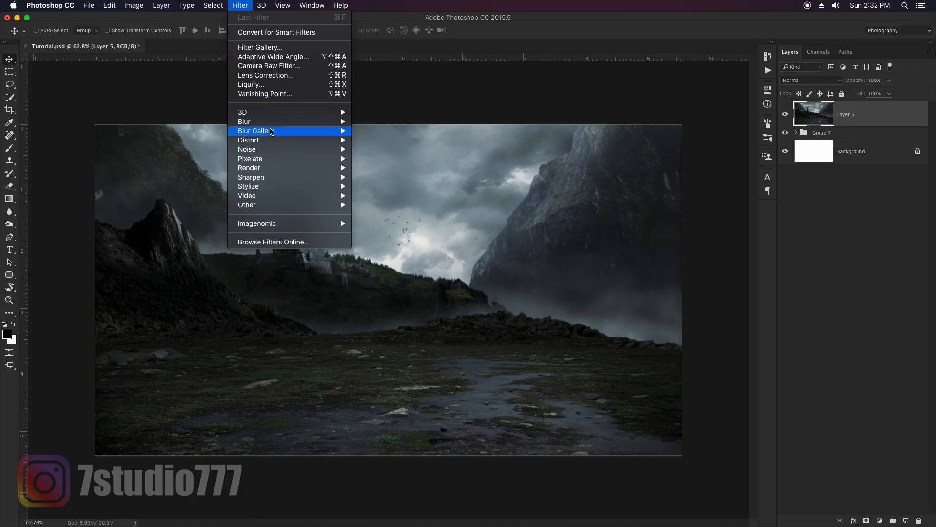
mouse_move(283, 130)
left_click(378, 156)
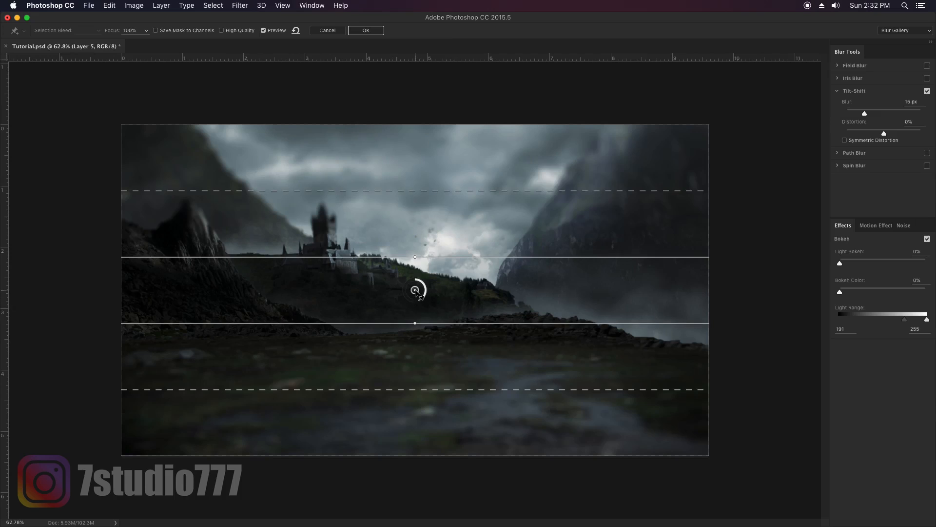
left_click_drag(416, 291, 411, 403)
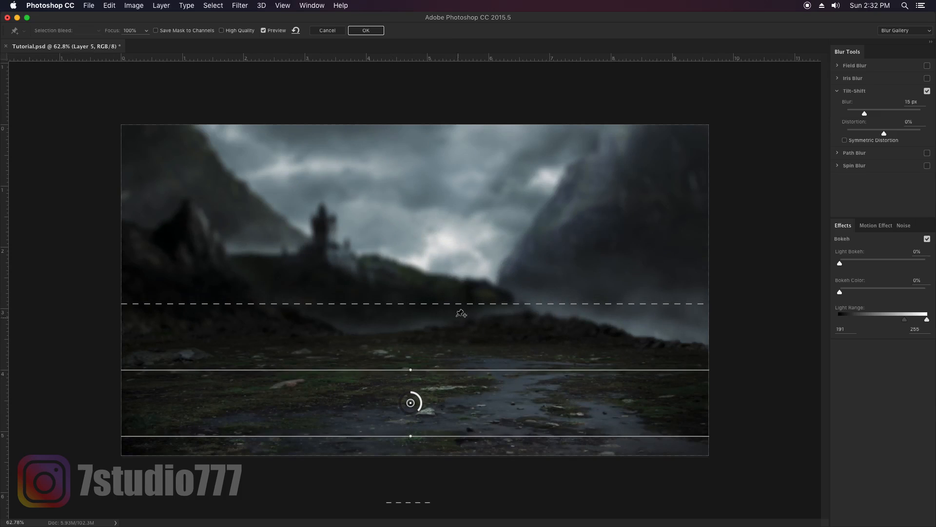
left_click_drag(453, 304, 452, 320)
left_click_drag(430, 427, 433, 395)
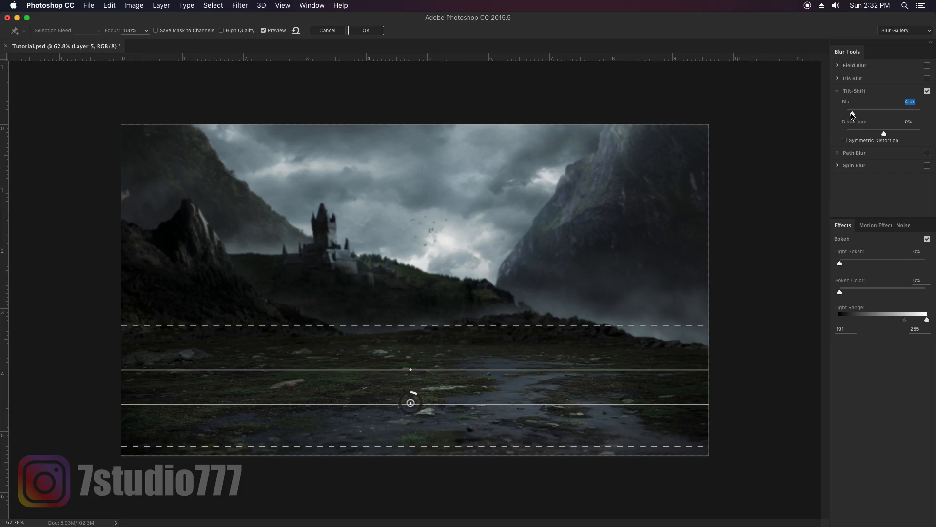
left_click(367, 30)
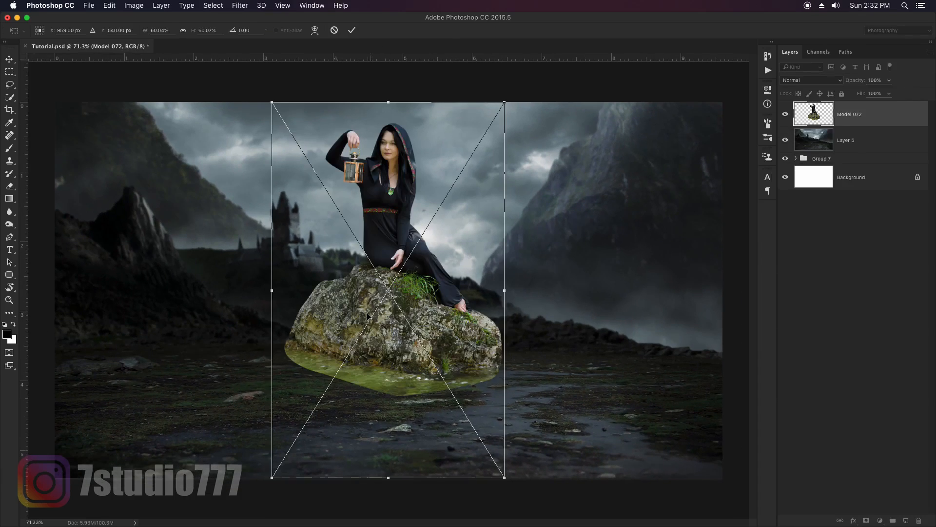
- Flip the placed Model 072 horizontally, scale it to about 30% and place it on the ground below the castle
right_click(428, 247)
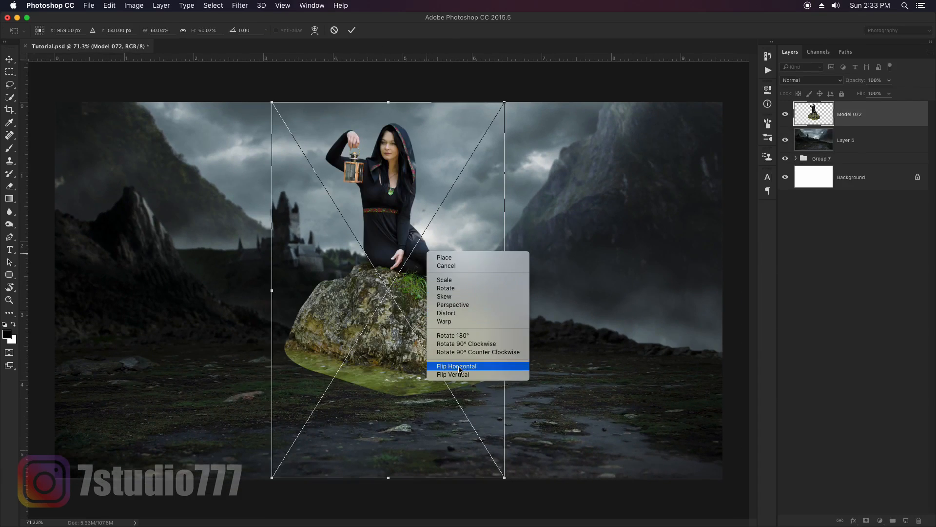
left_click(481, 366)
left_click_drag(504, 102, 446, 197)
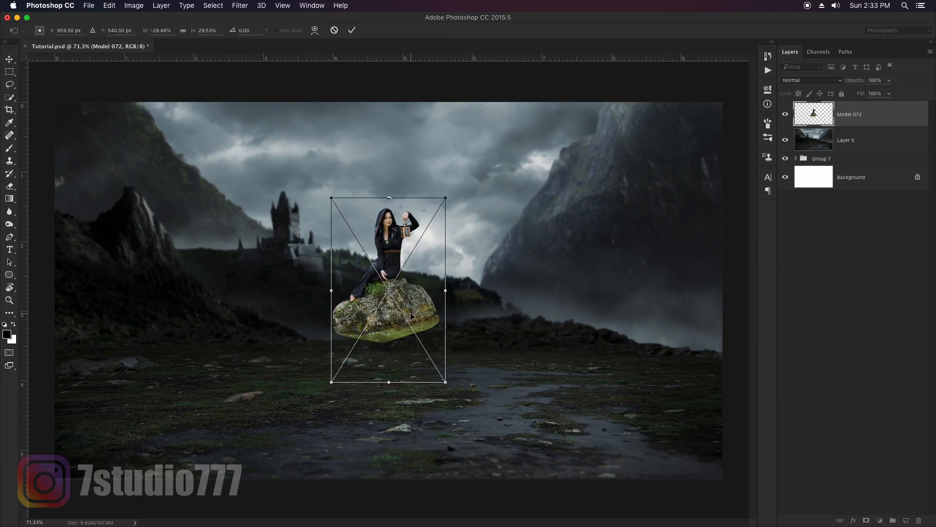
left_click_drag(410, 327, 265, 393)
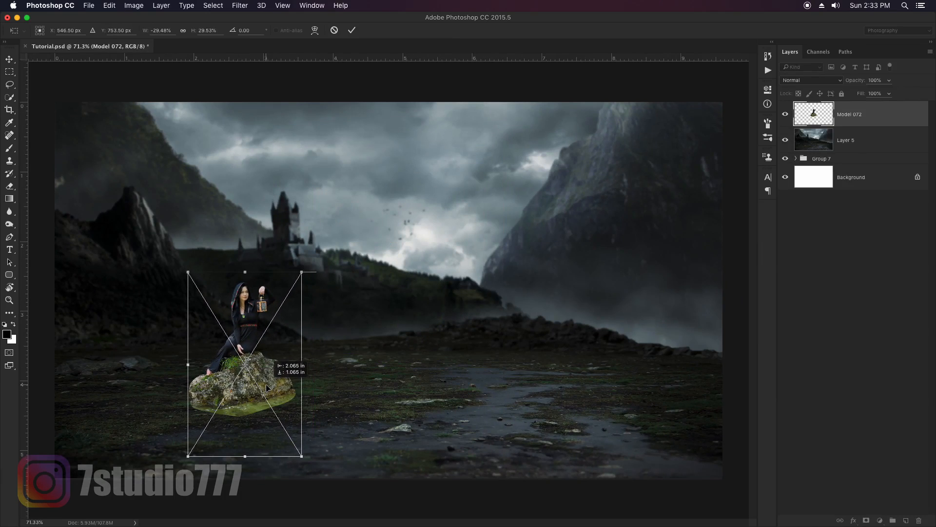
left_click_drag(300, 275, 293, 267)
key("Return")
- Add a layer mask to Model 072 and paint out the green water around the rock's base in black at 100% opacity
key("z")
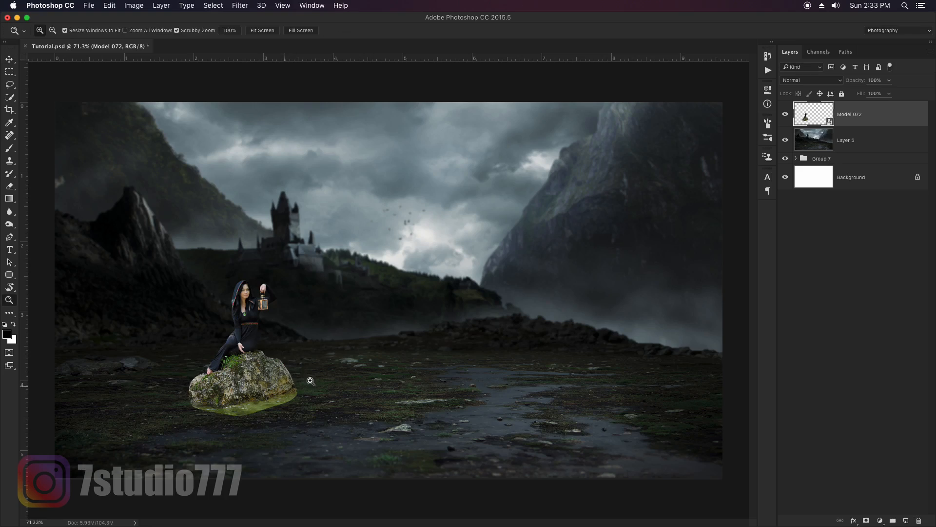
left_click_drag(311, 381, 278, 380)
key("v")
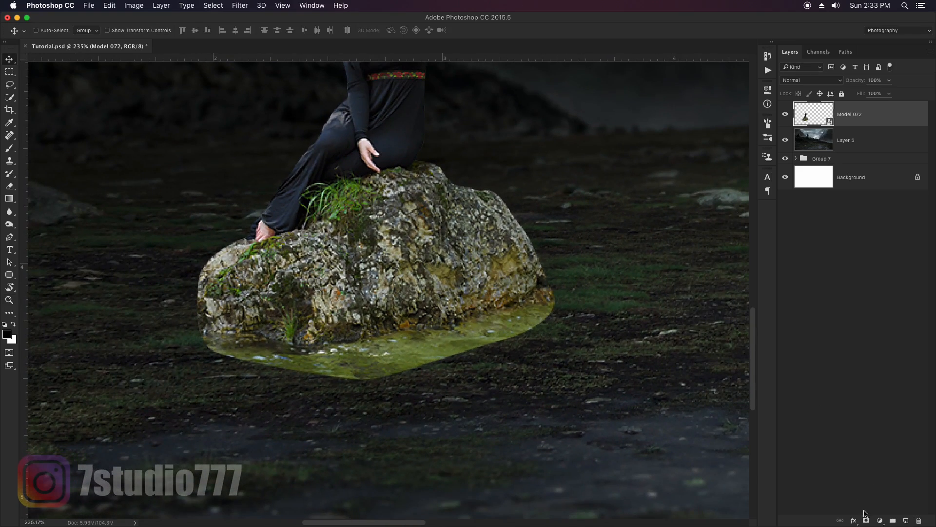
left_click(866, 520)
key("b")
left_click_drag(503, 296, 247, 314)
key("0")
key("x")
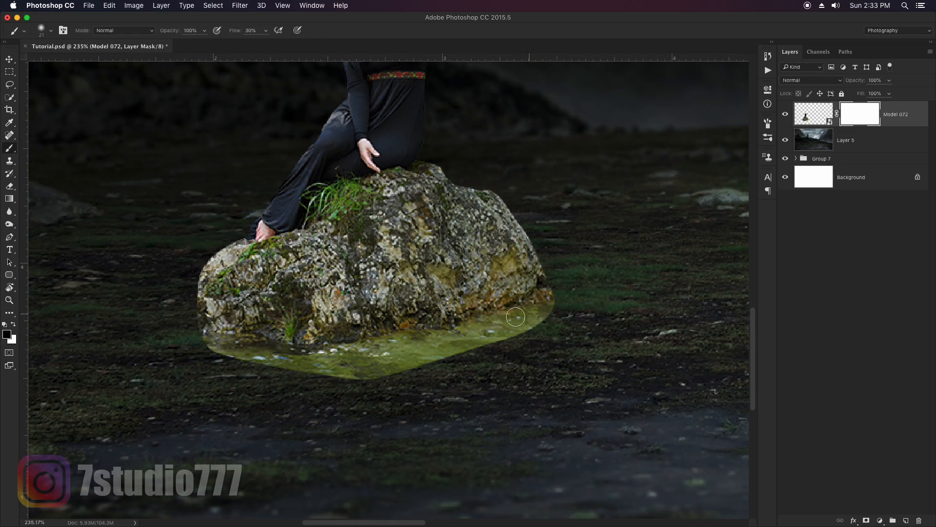
mouse_move(541, 312)
left_mouse_down()
mouse_move(562, 308)
mouse_move(481, 341)
mouse_move(544, 324)
mouse_move(459, 336)
mouse_move(527, 315)
mouse_move(391, 340)
mouse_move(464, 343)
mouse_move(408, 366)
mouse_move(433, 365)
mouse_move(351, 375)
mouse_move(325, 362)
mouse_move(377, 351)
mouse_move(202, 352)
mouse_move(321, 372)
left_mouse_up()
key("bracketright")
key("bracketleft")
key("bracketright")
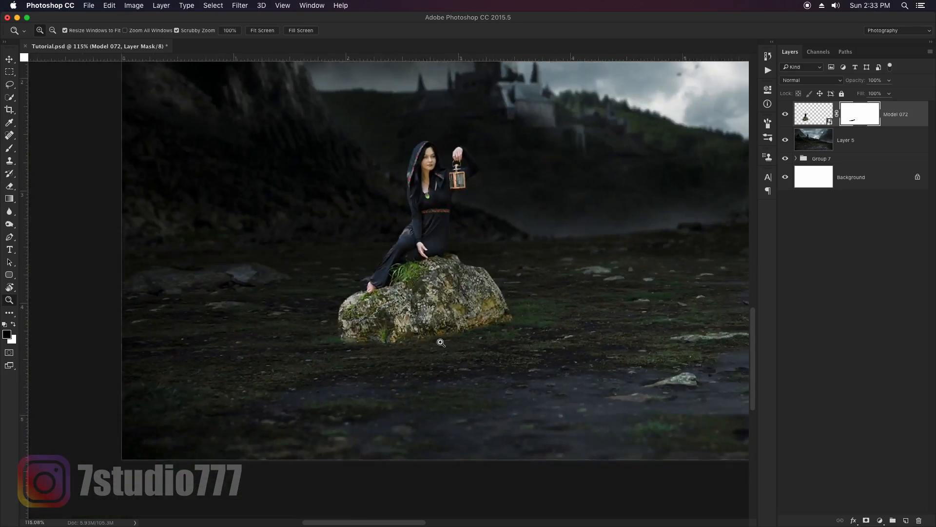
- Add an Exposure adjustment clipped to Model 072 with exposure -2.82 and gamma correction 0.58, and invert its mask to black
mouse_move(342, 342)
left_mouse_down()
mouse_move(292, 343)
mouse_move(329, 343)
left_mouse_up()
left_click_drag(370, 320, 312, 326)
key("v")
left_click(880, 520)
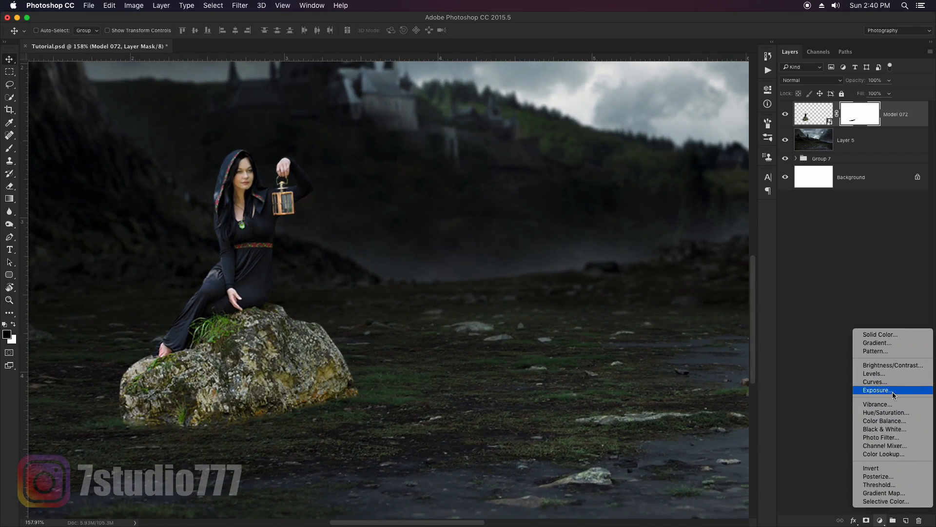
left_click(878, 390)
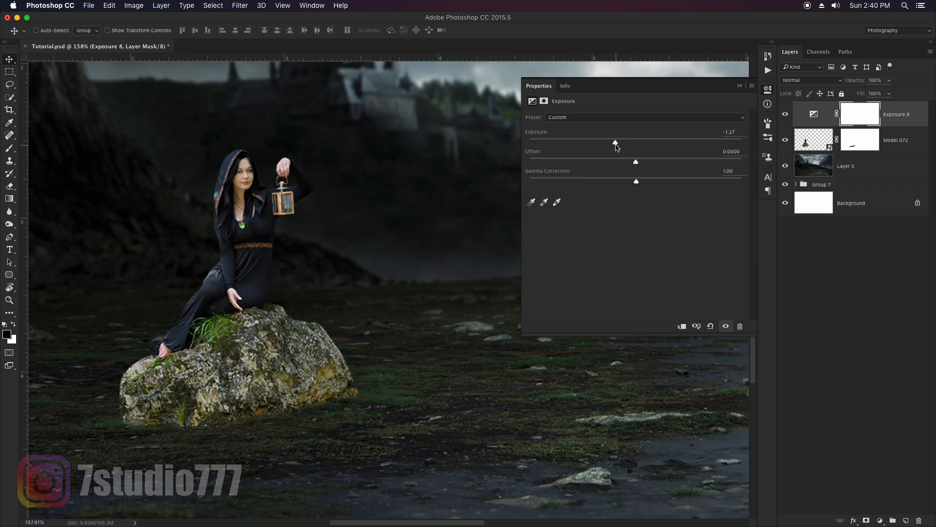
left_click(681, 325)
left_click_drag(637, 182, 650, 181)
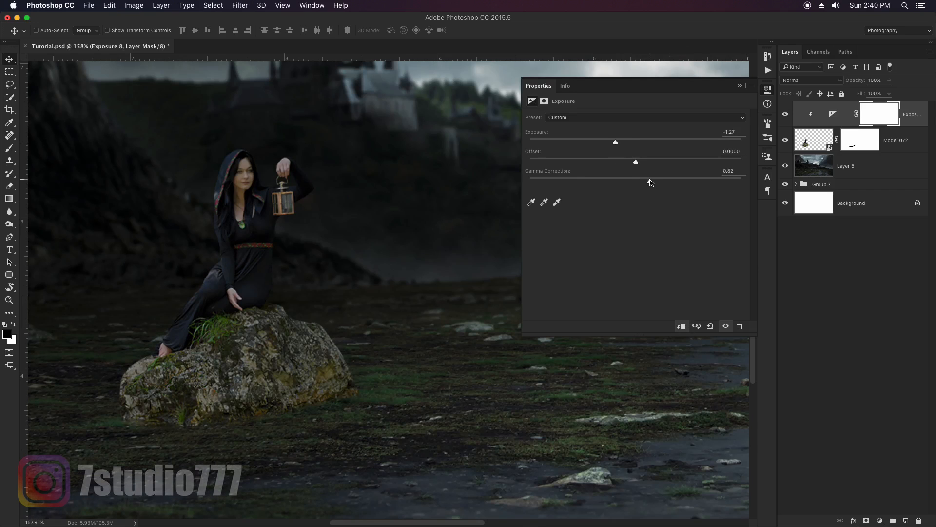
left_click_drag(615, 142, 600, 143)
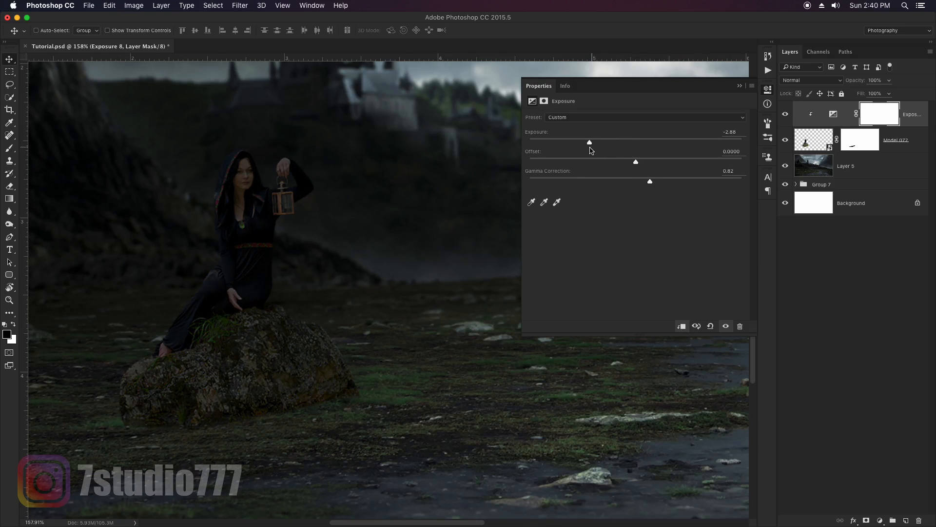
left_click_drag(651, 184, 670, 183)
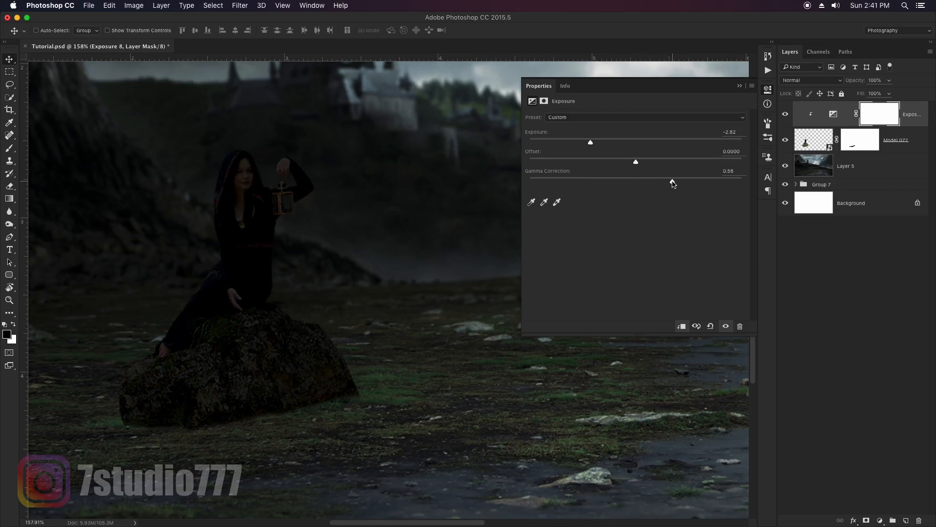
left_click(740, 86)
key("super+i")
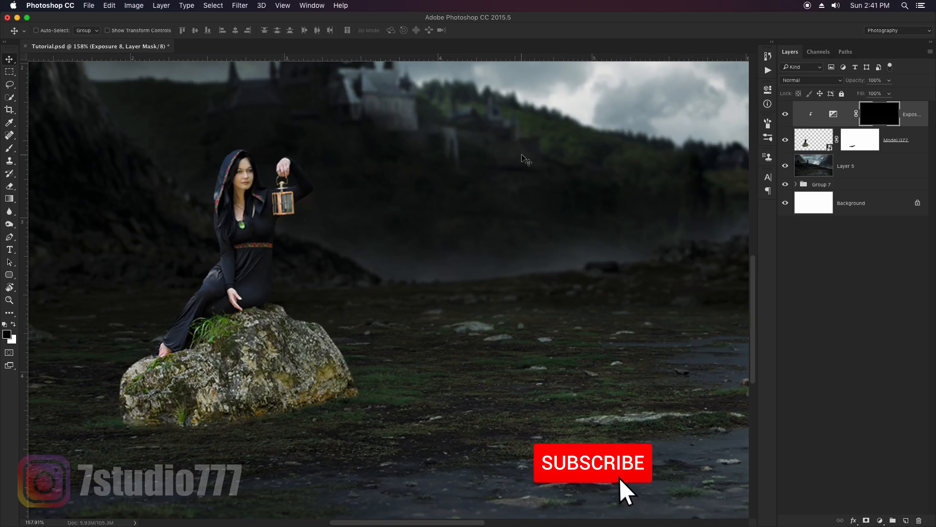
- Duplicate the Exposure adjustment beneath Model 072 and invert the copy's mask to white
left_click_drag(858, 130, 873, 174)
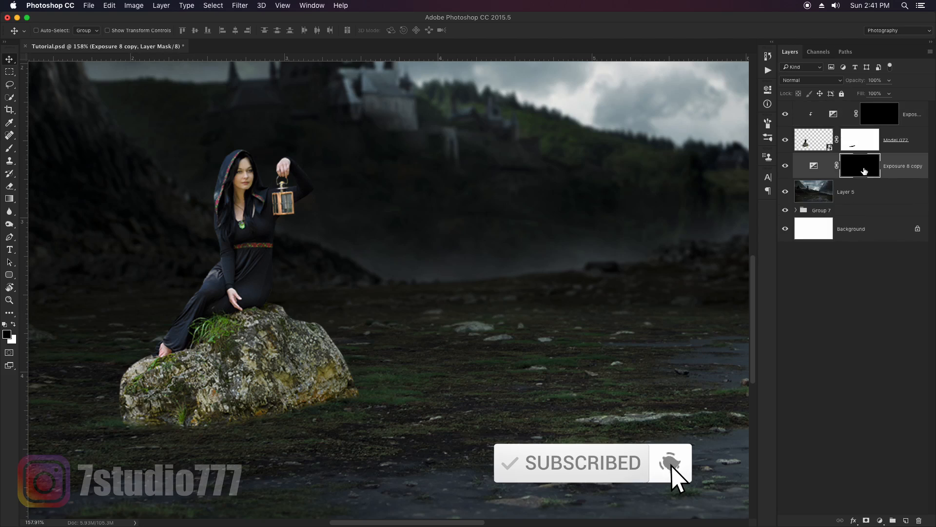
key("super+i")
- Split the Exposure copy's Blend If white limit for the underlying layer to 28 / 118 and invert its mask to black
double_click(900, 174)
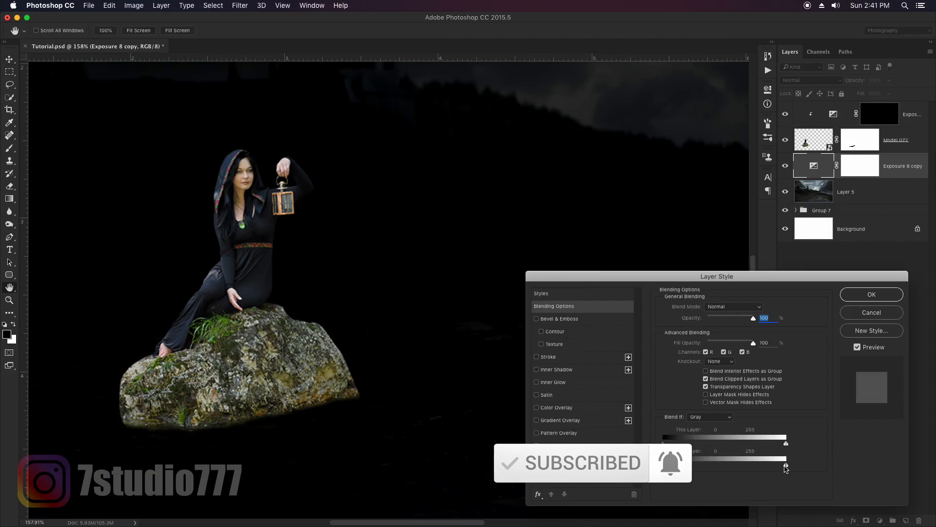
left_click_drag(786, 469, 675, 469)
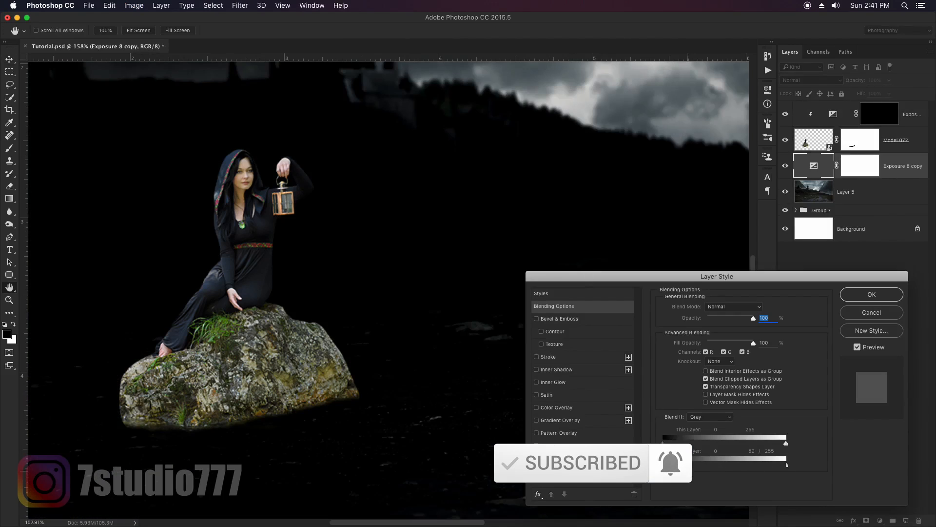
left_click_drag(786, 467, 721, 470)
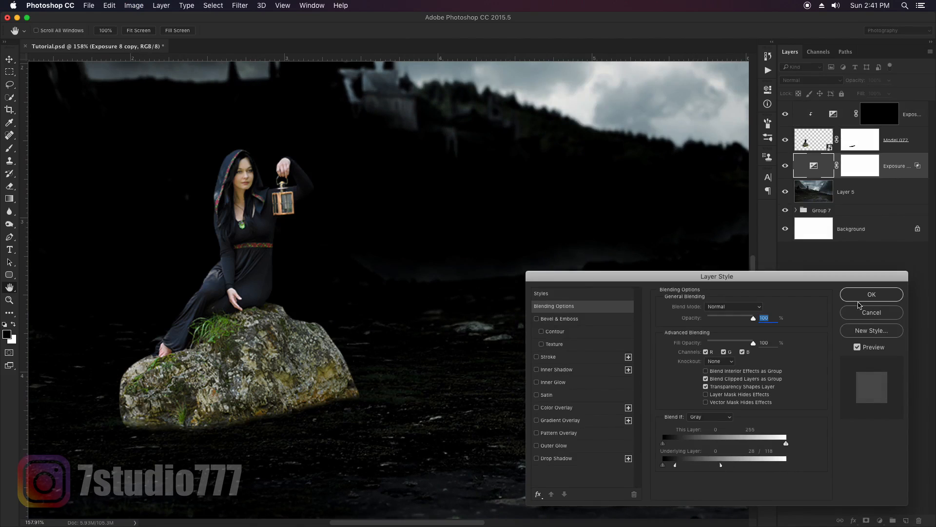
left_click(858, 300)
left_click(851, 169)
key("super+i")
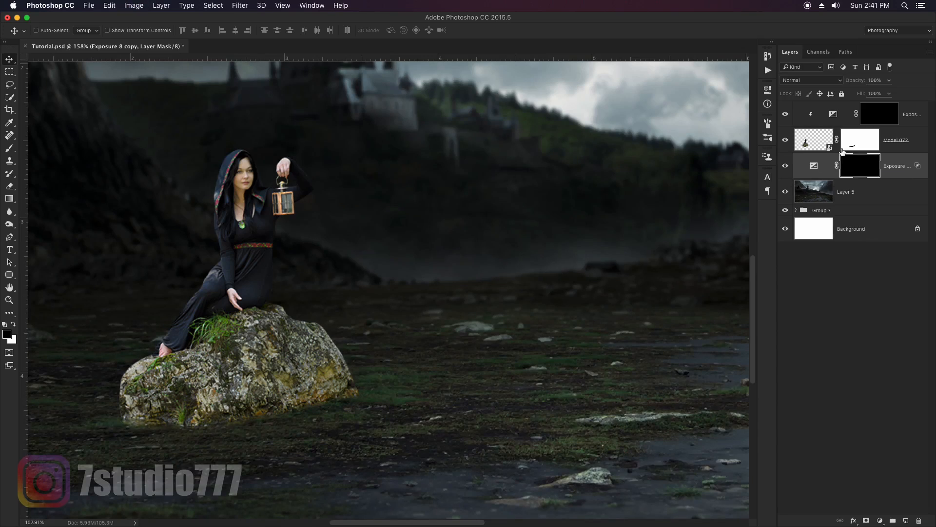
- Darken the rock's bottom edge by painting white at 40% opacity on the mask of the Exposure layer clipped to Model 072
left_click(880, 115)
key("z")
left_click_drag(196, 441, 498, 310)
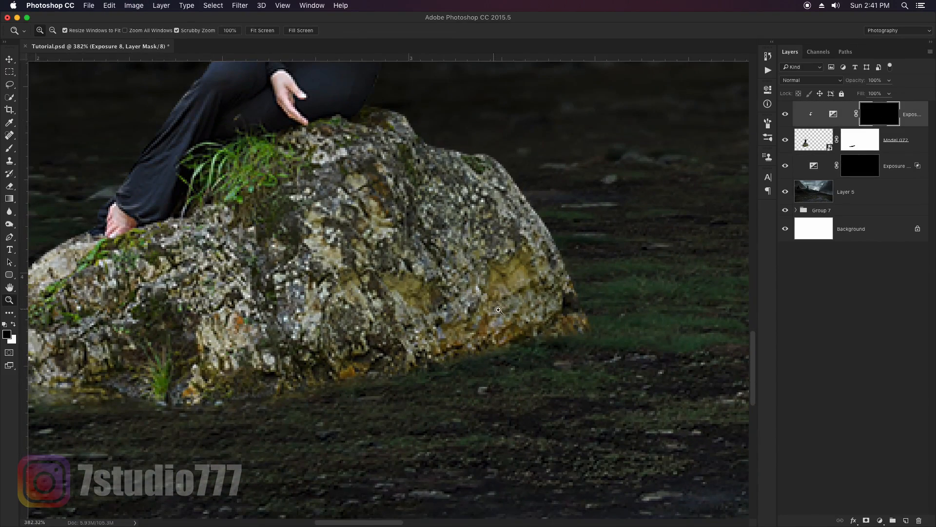
key("b")
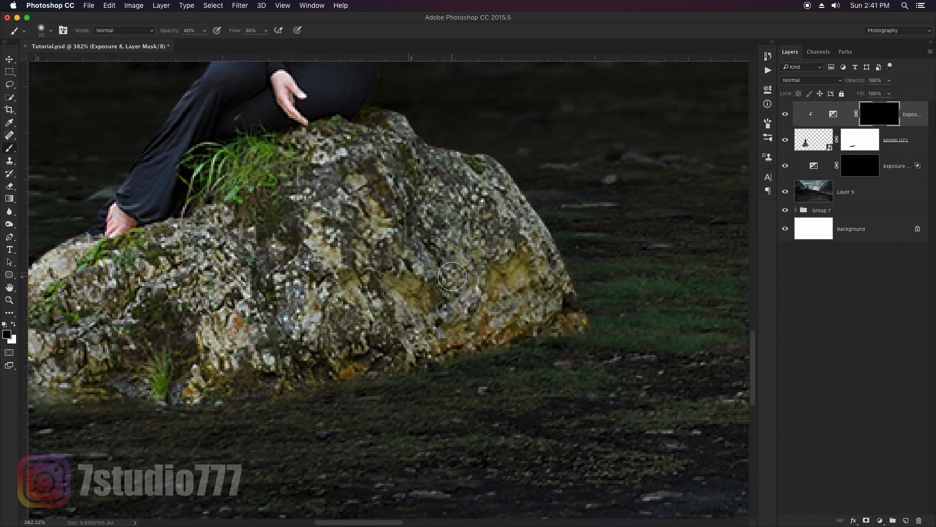
mouse_move(525, 342)
left_mouse_down()
mouse_move(493, 349)
mouse_move(501, 354)
mouse_move(244, 394)
mouse_move(157, 396)
left_mouse_up()
left_click_drag(171, 392, 329, 378)
mouse_move(313, 382)
left_mouse_down()
mouse_move(177, 376)
mouse_move(387, 383)
left_mouse_up()
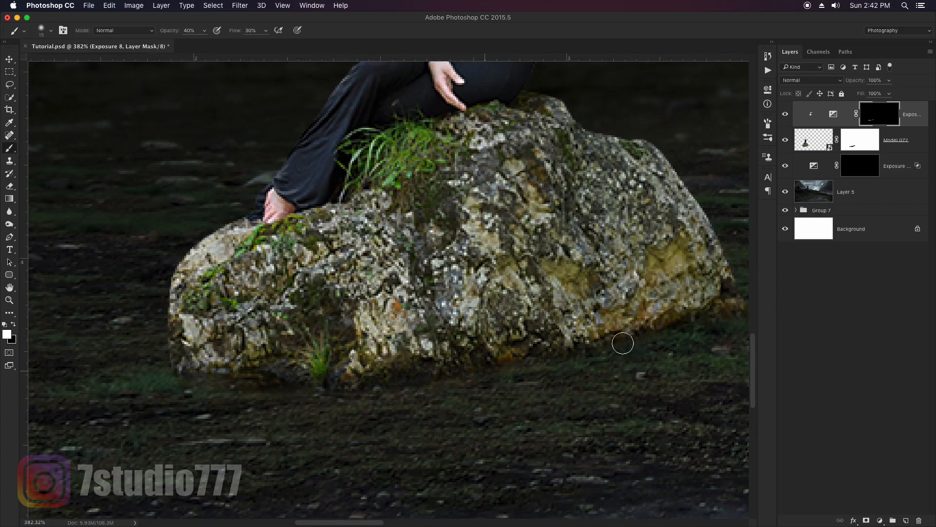
left_click_drag(705, 320, 649, 331)
scroll(634, 339, "up", 10)
scroll(603, 343, "down", 9)
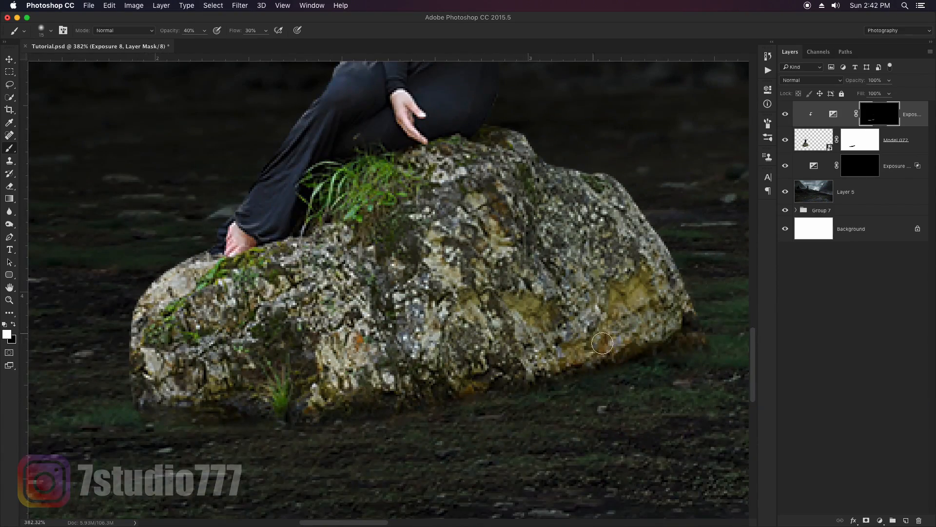
left_click_drag(522, 380, 321, 415)
- Paint shadows into the crevices on the rock's front face on the clipped Exposure mask
key("bracketright")
key("bracketright")
mouse_move(283, 334)
left_mouse_down()
mouse_move(282, 323)
mouse_move(255, 398)
mouse_move(277, 394)
left_mouse_up()
mouse_move(388, 236)
left_mouse_down()
mouse_move(385, 317)
mouse_move(385, 306)
left_mouse_up()
mouse_move(571, 182)
left_mouse_down()
mouse_move(542, 213)
mouse_move(543, 162)
mouse_move(520, 195)
mouse_move(530, 249)
mouse_move(556, 203)
mouse_move(558, 173)
mouse_move(573, 186)
mouse_move(546, 215)
mouse_move(545, 283)
left_mouse_up()
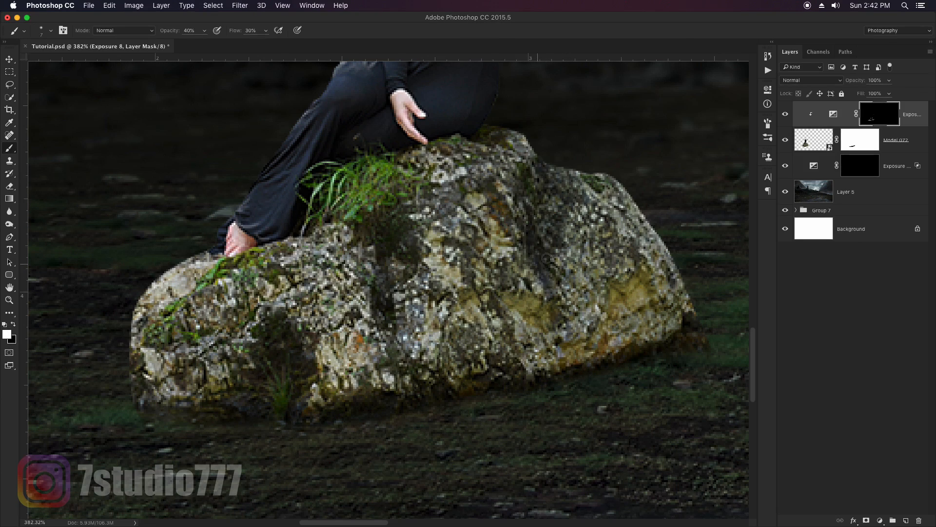
left_click_drag(498, 313, 505, 361)
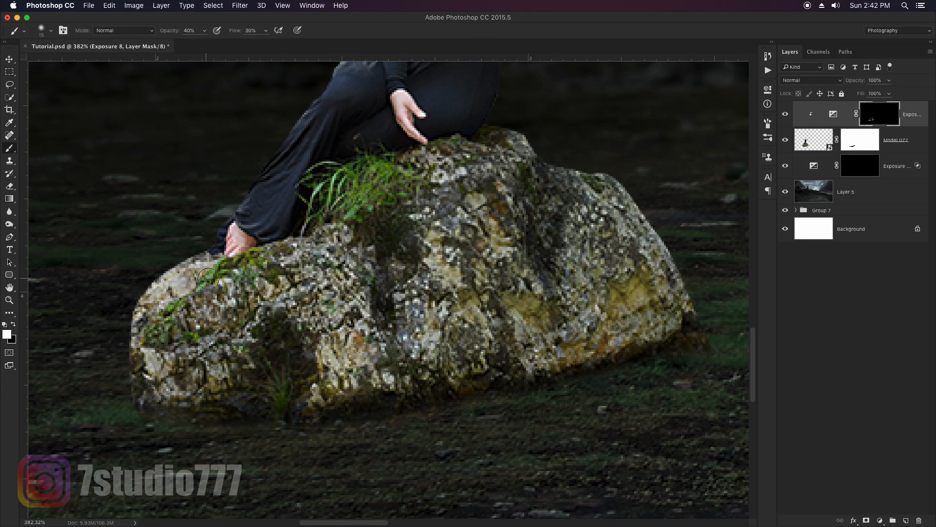
- Shade the whole left side of the rock with a larger brush on the clipped Exposure mask
key("bracketright")
key("bracketright")
mouse_move(208, 278)
left_mouse_down()
mouse_move(166, 288)
mouse_move(146, 332)
mouse_move(147, 376)
mouse_move(180, 332)
mouse_move(231, 348)
mouse_move(349, 261)
mouse_move(331, 330)
mouse_move(362, 357)
mouse_move(458, 234)
mouse_move(546, 312)
mouse_move(610, 317)
mouse_move(658, 274)
mouse_move(439, 332)
mouse_move(129, 310)
mouse_move(179, 383)
mouse_move(205, 376)
left_mouse_up()
key("bracketright")
key("bracketright")
key("bracketright")
key("bracketright")
key("bracketleft")
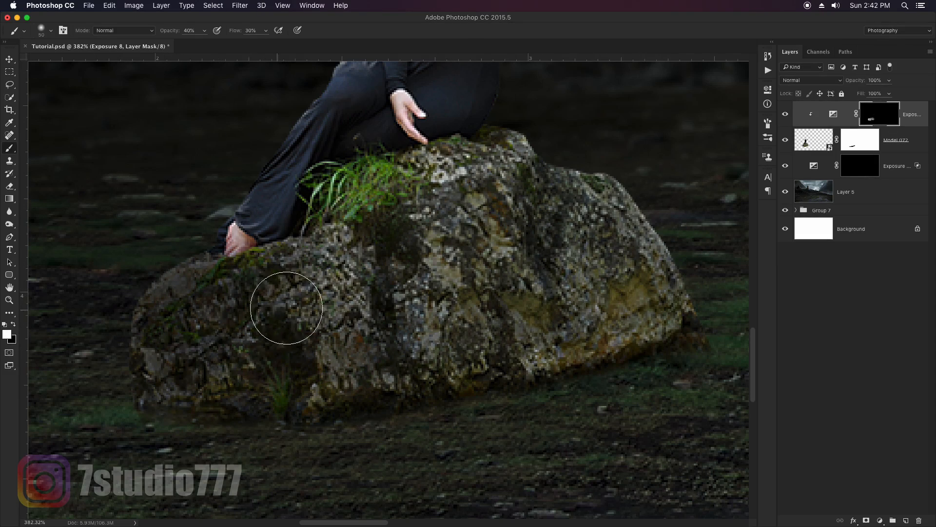
- Darken the grass tuft, the area near the foot and the rock's upper-left edge on the clipped Exposure mask
key("bracketleft")
key("bracketleft")
key("bracketleft")
key("bracketleft")
key("bracketleft")
mouse_move(342, 214)
left_mouse_down()
mouse_move(376, 168)
mouse_move(330, 150)
mouse_move(356, 186)
mouse_move(349, 205)
mouse_move(239, 230)
mouse_move(275, 220)
mouse_move(326, 244)
left_mouse_up()
key("bracketleft")
key("bracketleft")
key("bracketright")
mouse_move(316, 293)
left_mouse_down()
mouse_move(362, 314)
mouse_move(331, 305)
left_mouse_up()
key("bracketright")
key("bracketright")
key("bracketleft")
left_click_drag(206, 250, 126, 306)
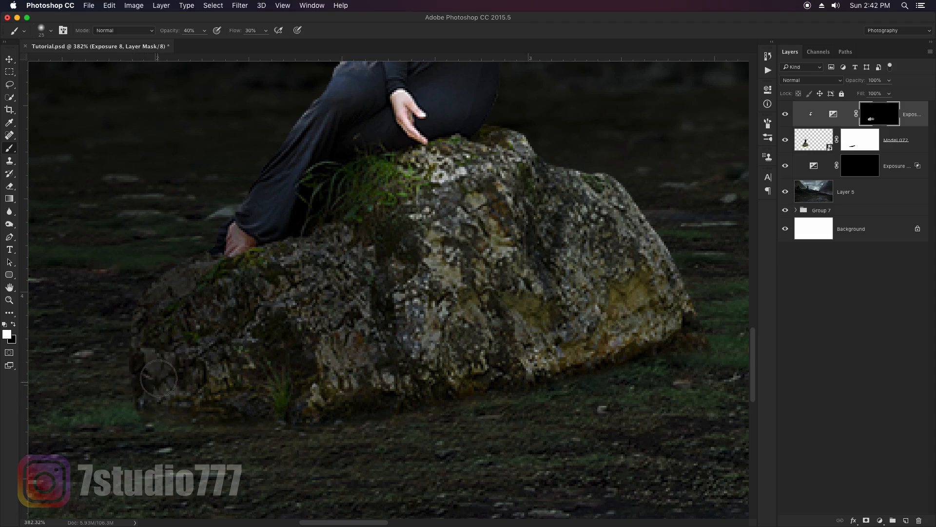
- Extend the shading across the middle of the rock with a larger brush on the clipped Exposure mask
key("bracketright")
key("bracketright")
key("bracketright")
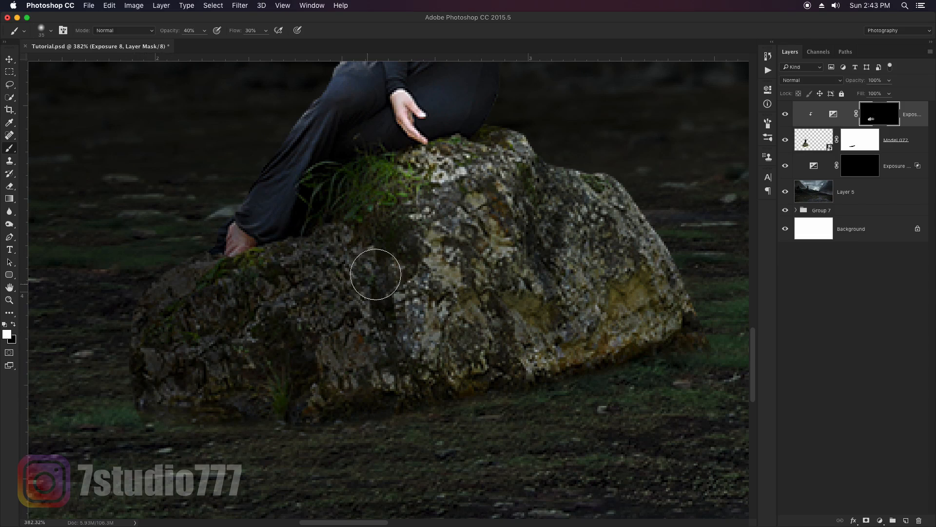
key("bracketright")
mouse_move(412, 230)
left_mouse_down()
mouse_move(522, 182)
mouse_move(407, 309)
mouse_move(440, 338)
mouse_move(445, 291)
mouse_move(524, 356)
mouse_move(624, 322)
mouse_move(575, 247)
mouse_move(485, 219)
mouse_move(524, 352)
left_mouse_up()
key("z")
left_click_drag(477, 250, 424, 259)
- Paint a thin white contact shadow on the Exposure copy's mask along the ground beneath the rock's base
left_click(853, 169)
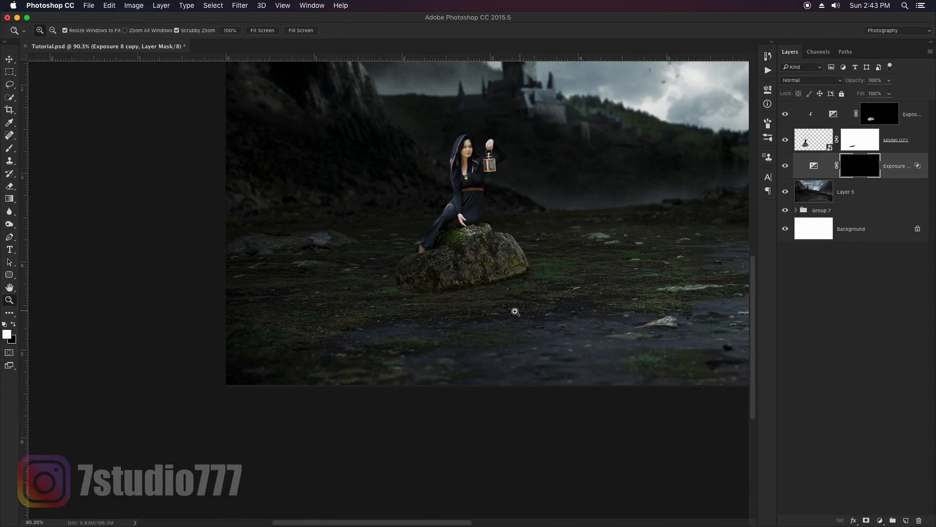
left_click_drag(512, 309, 552, 261)
key("b")
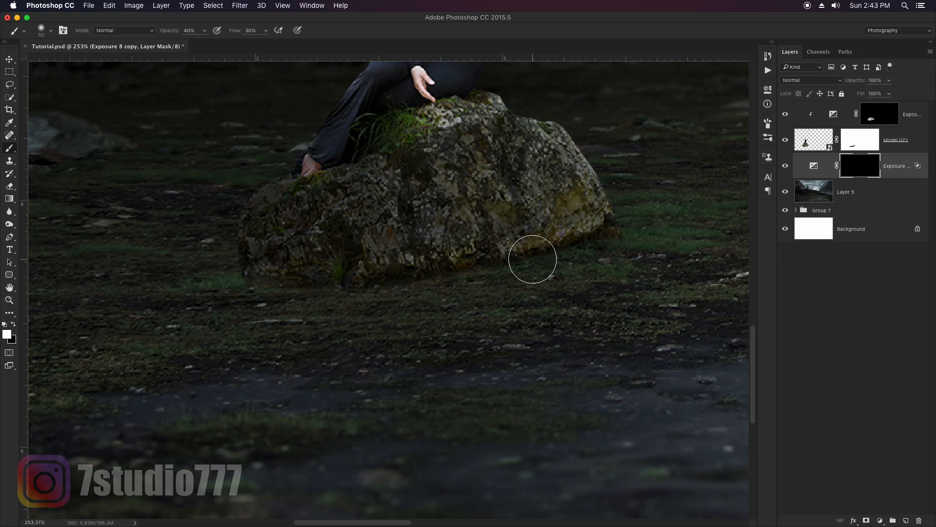
key("bracketleft")
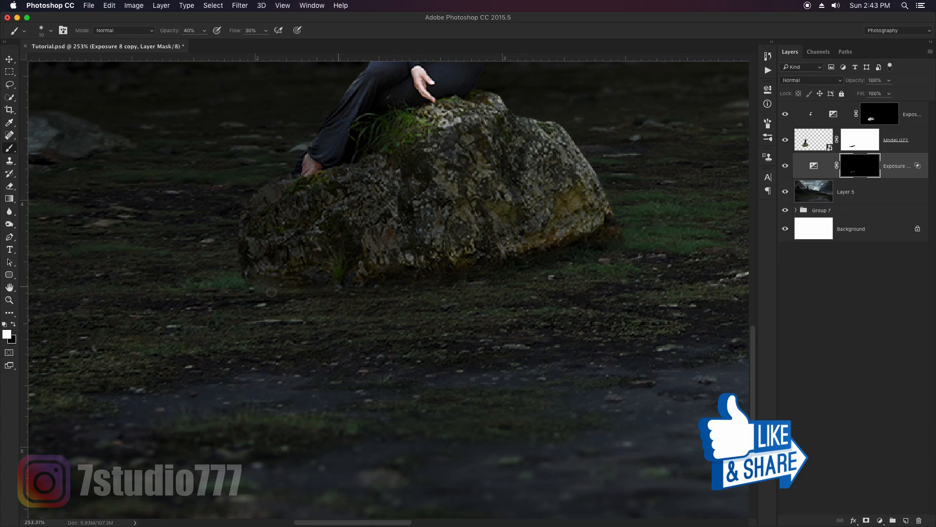
scroll(335, 259, "left", 3)
scroll(334, 259, "down", 2)
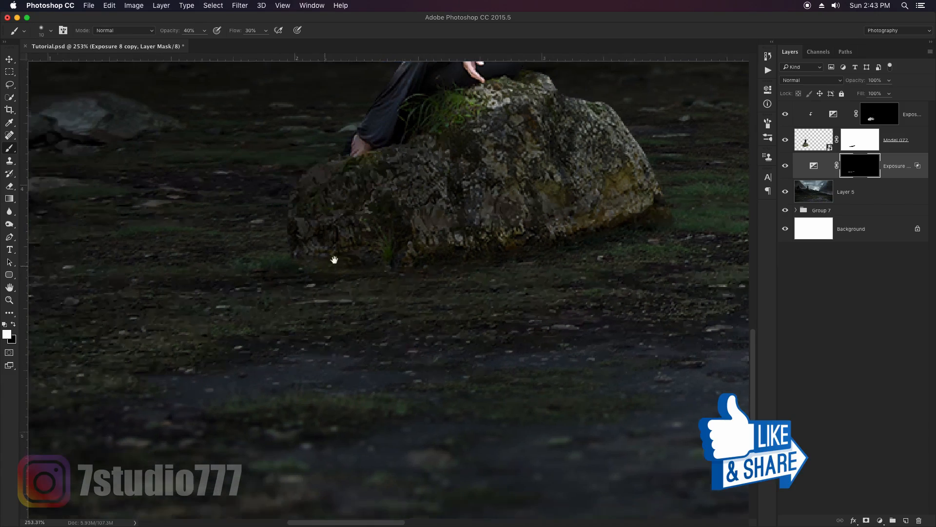
- Paint the rock's cast shadow across the ground to its left on the Exposure copy's mask at 50% brush opacity
key("5")
key("bracketright")
key("bracketright")
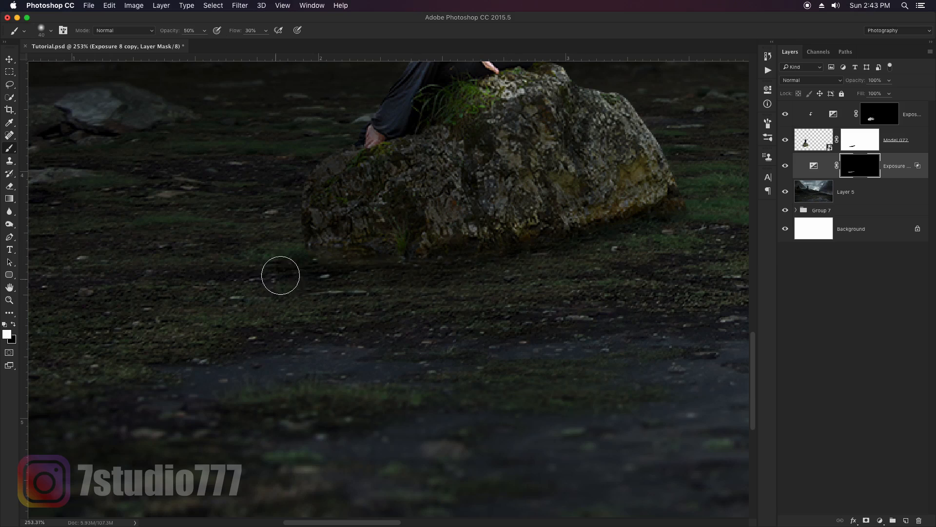
key("bracketright")
key("bracketright")
key("bracketright")
key("bracketright")
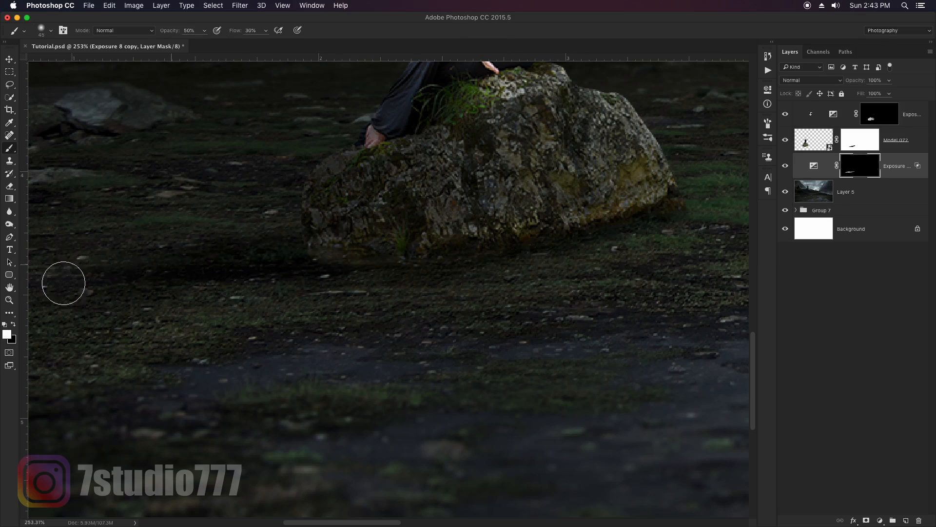
scroll(431, 265, "down", 5)
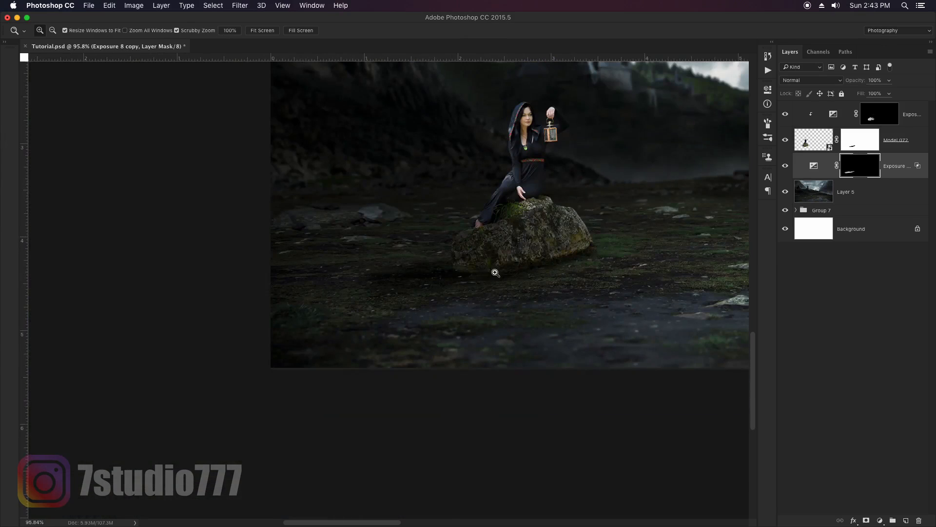
key("bracketright")
key("bracketright")
key("bracketright")
key("bracketright")
key("bracketright")
key("bracketright")
key("bracketright")
key("bracketright")
key("bracketright")
key("x")
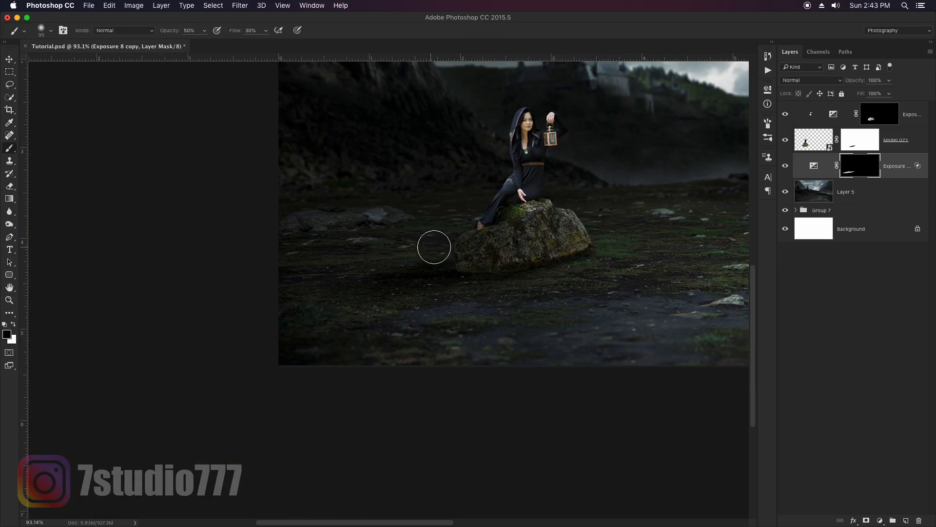
- Add another darkening Exposure adjustment clipped directly above Model 072 and invert its mask to black
key("v")
scroll(532, 234, "up", 5)
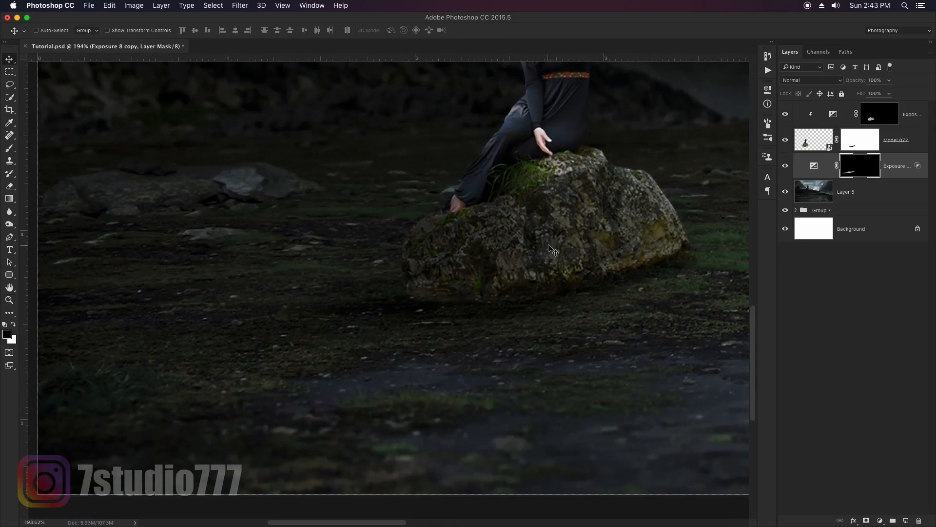
left_click(916, 142)
left_click(880, 521)
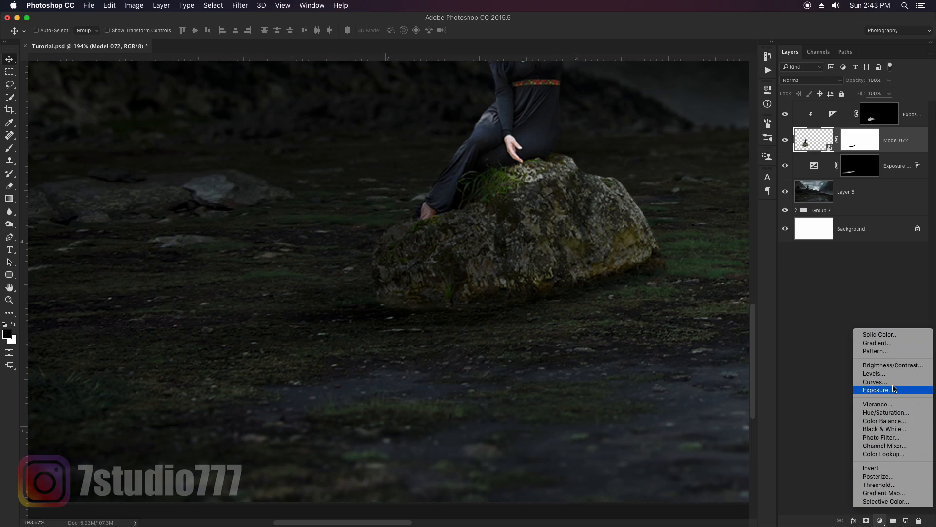
left_click(878, 389)
left_click_drag(651, 182, 673, 181)
left_click(740, 85)
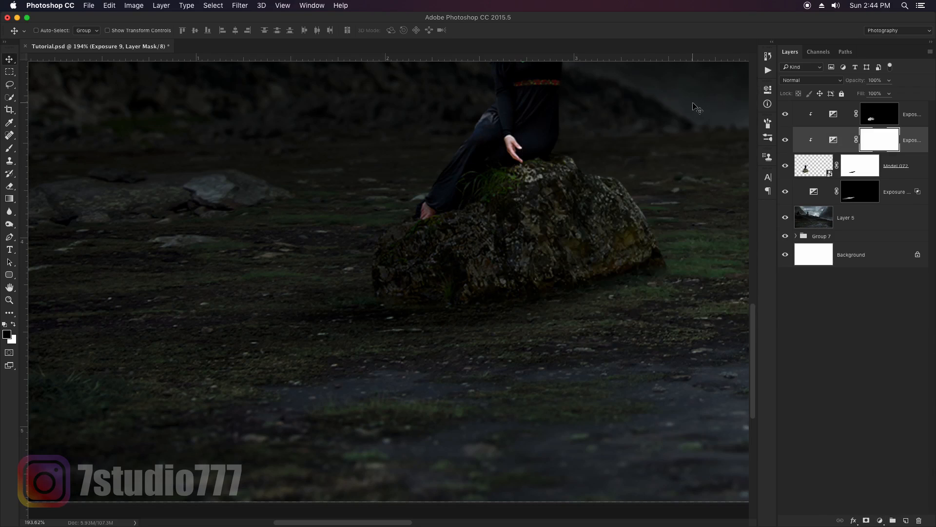
key("ctrl+i")
- Paint white at 50% opacity over the rock's left side on the new Exposure mask to deepen its shadow
key("b")
key("x")
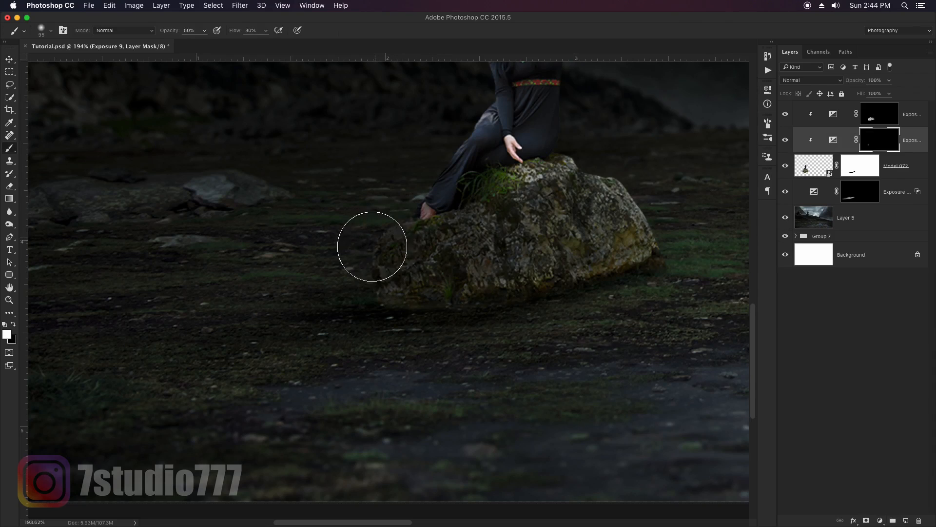
key("bracketleft")
key("bracketleft")
key("bracketleft")
key("bracketleft")
key("bracketleft")
left_click_drag(408, 236, 413, 230)
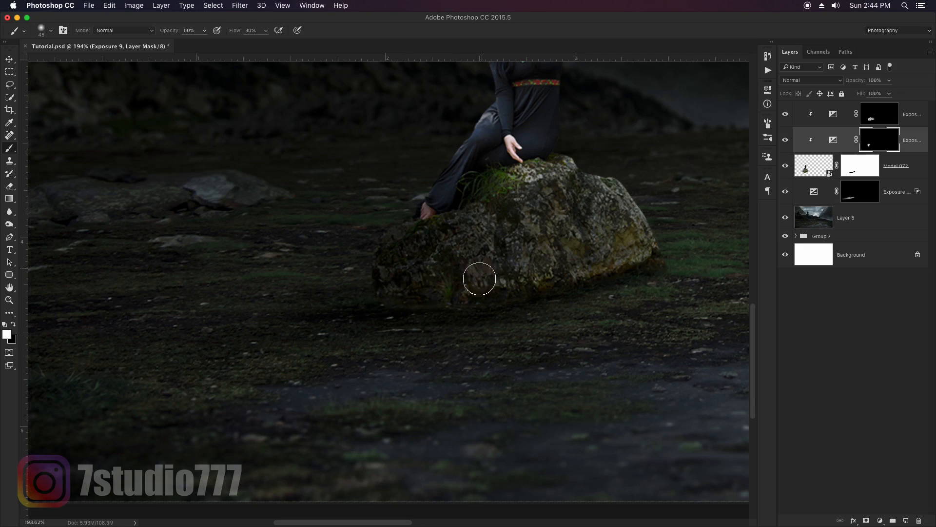
key("z")
left_click_drag(510, 244, 483, 281)
- Paint white at 50% brush opacity on the topmost clipped Exposure mask over the woman's hood, sleeves and dress to darken them
key("v")
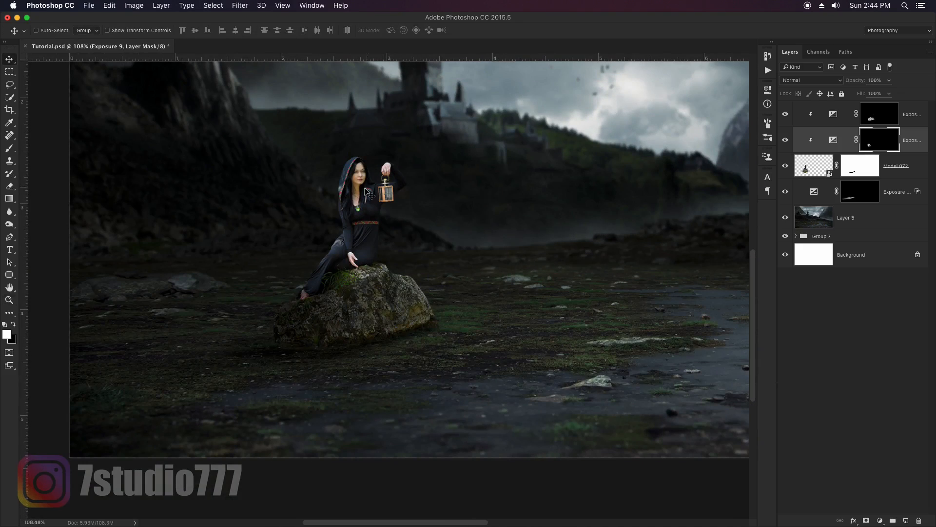
scroll(369, 194, "up", 3)
left_click(881, 119)
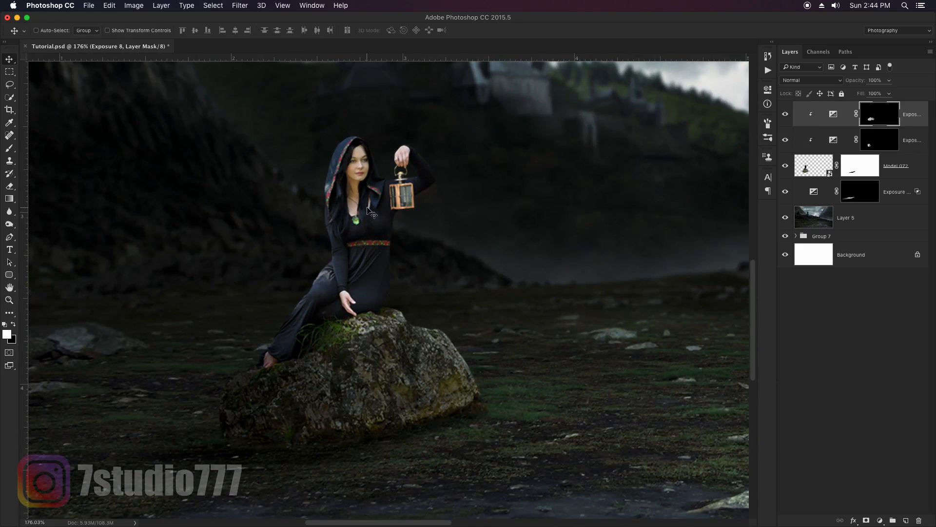
key("b")
mouse_move(323, 185)
left_mouse_down()
mouse_move(338, 219)
mouse_move(329, 265)
mouse_move(290, 306)
left_mouse_up()
key("x")
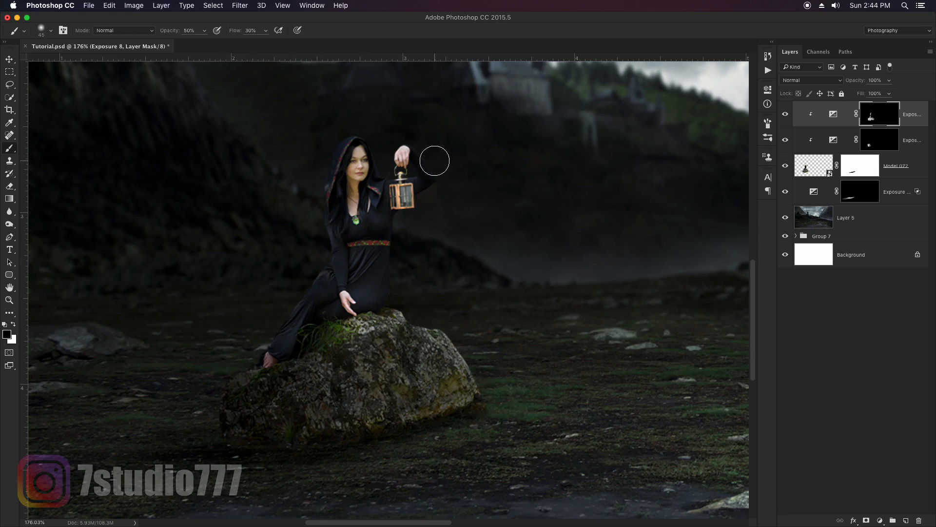
- Add a third Exposure adjustment clipped to the model stack, with Exposure -1.54 and Gamma Correction 0.93
key("v")
left_click(882, 521)
left_click(873, 391)
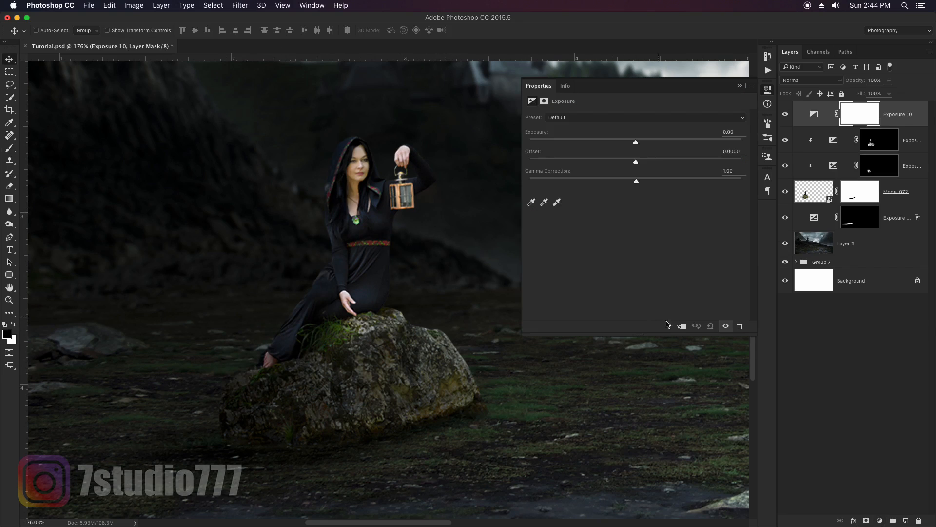
left_click_drag(636, 140, 611, 143)
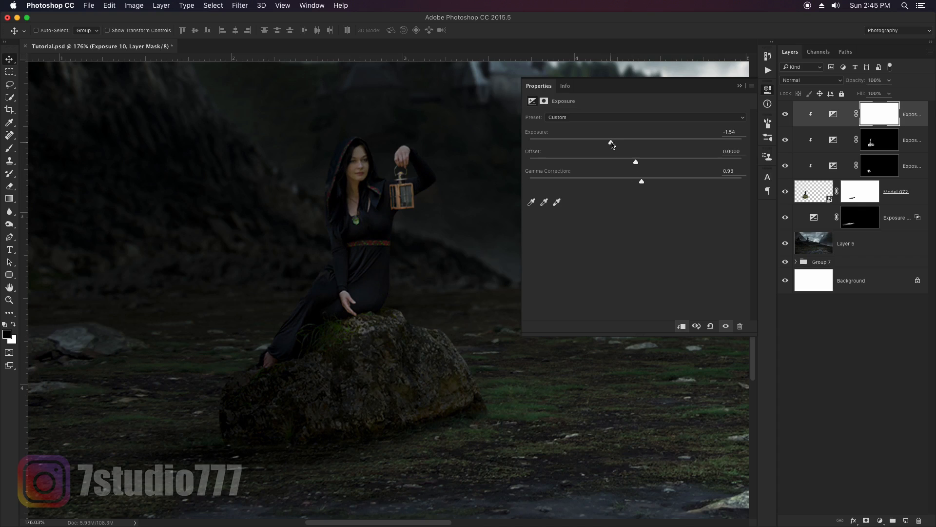
left_click(740, 86)
- Paint black at 30% opacity with a small soft brush over the woman's face and skin on the new Exposure mask to brighten them
key("b")
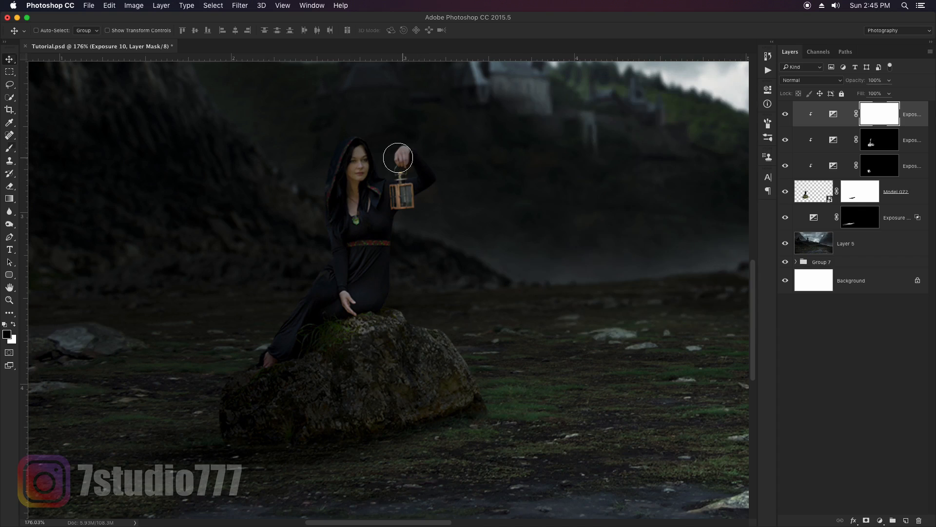
left_click_drag(360, 150, 359, 174)
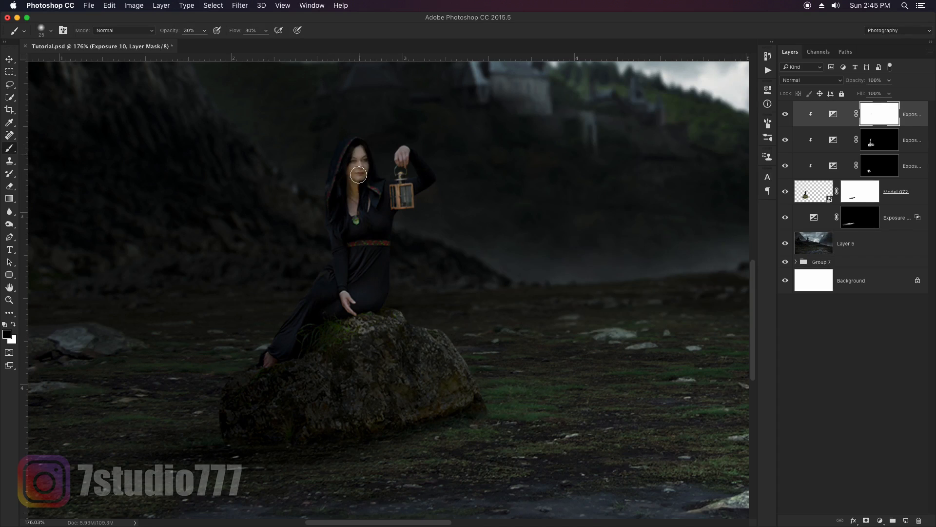
key("bracketleft")
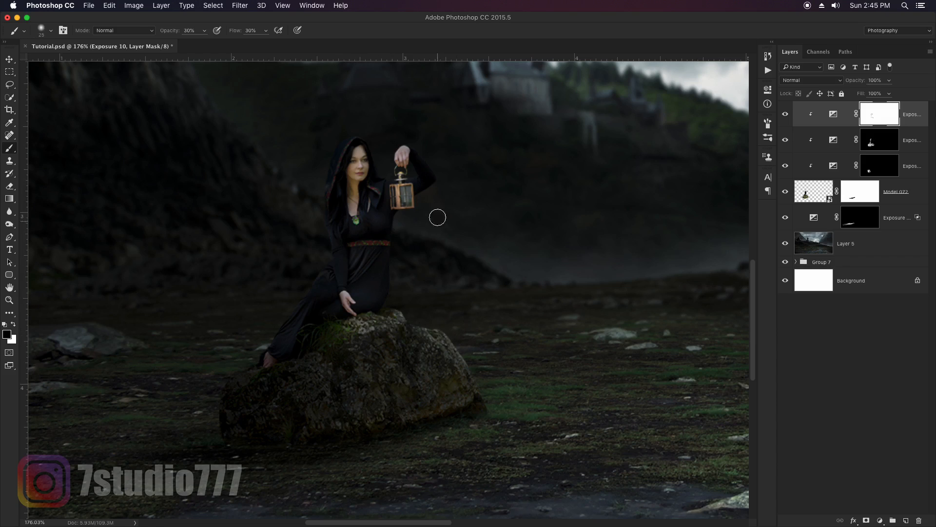
- Create a new layer above the Exposure adjustments and paint small white flames inside the lantern at 100% opacity
key("super+space")
left_click_drag(383, 163, 433, 179)
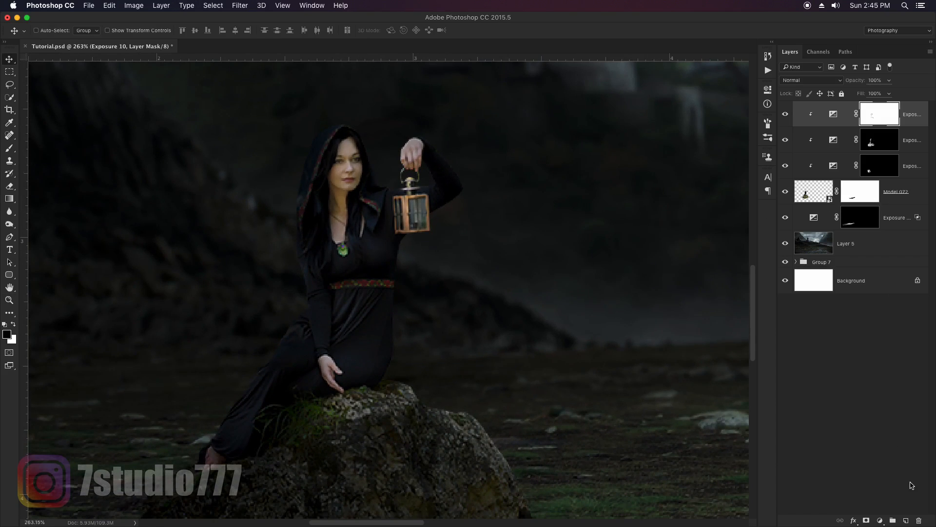
left_click(905, 520)
key("b")
key("x")
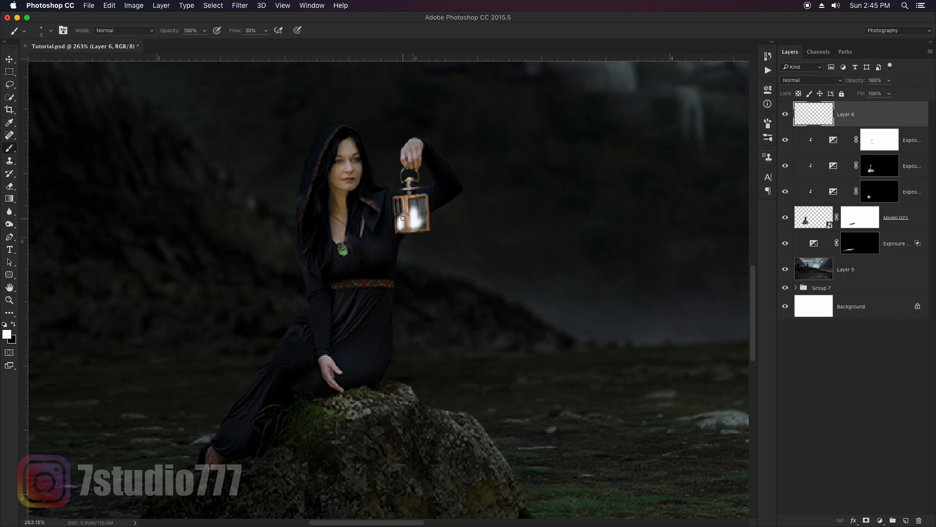
- Create another new layer named Layer 7 and dab a large soft white glow over the lantern
key("super+shift+n")
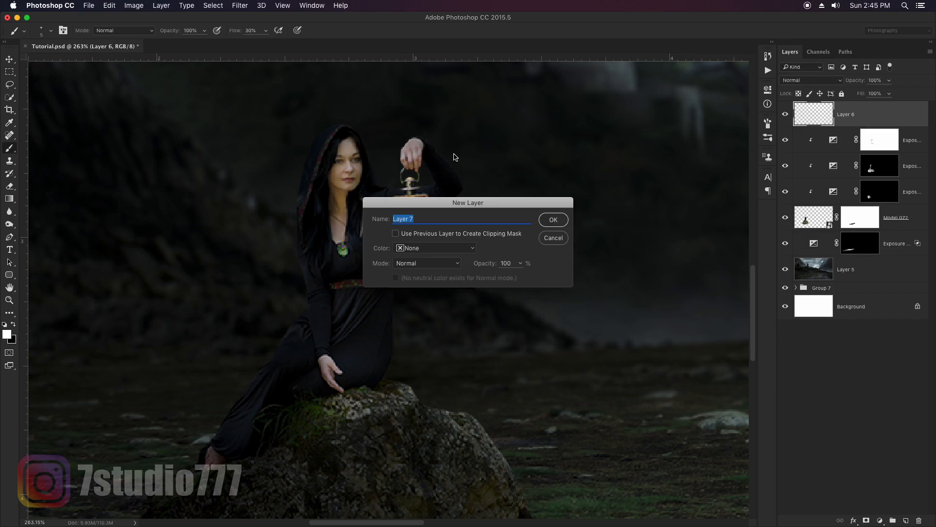
key("Return")
left_click_drag(419, 215, 446, 215, "ctrl+alt")
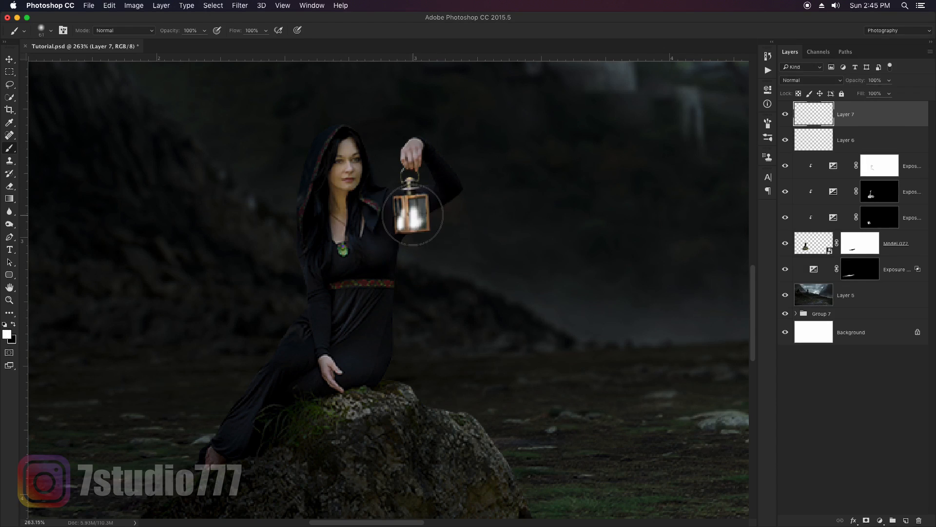
left_click(410, 213)
- Limit Layer 7 to the red channel, turn off Blend Clipped Layers as Group and Transparency Shapes Layer, and use Overlay blend mode
double_click(904, 122)
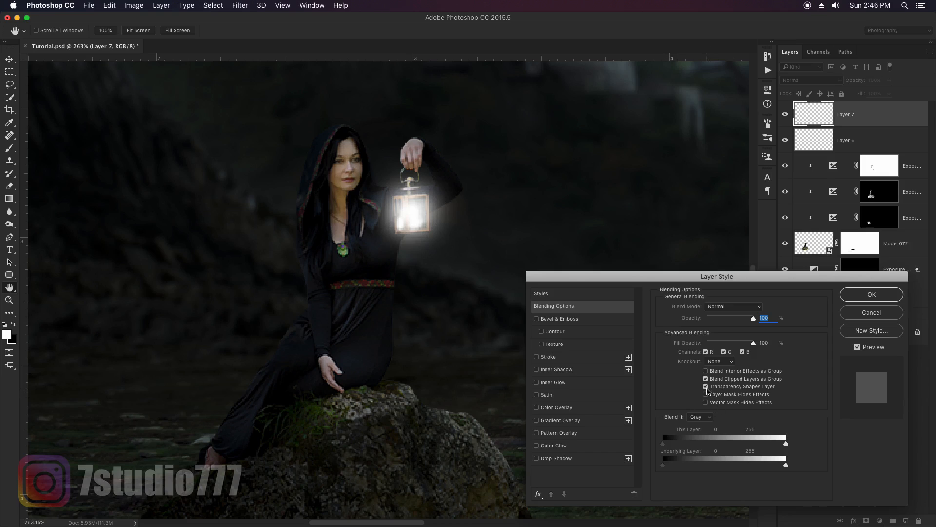
left_click(725, 352)
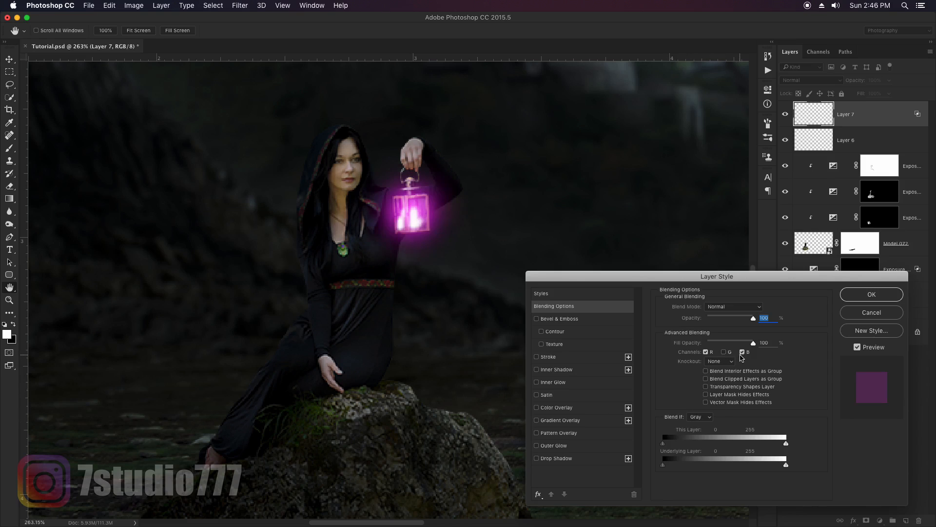
left_click(743, 352)
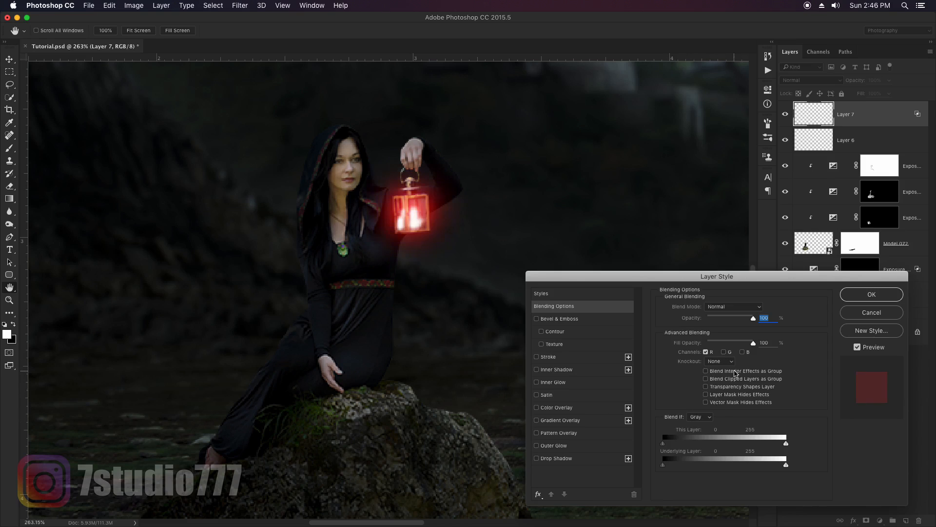
left_click(751, 308)
left_click(732, 414)
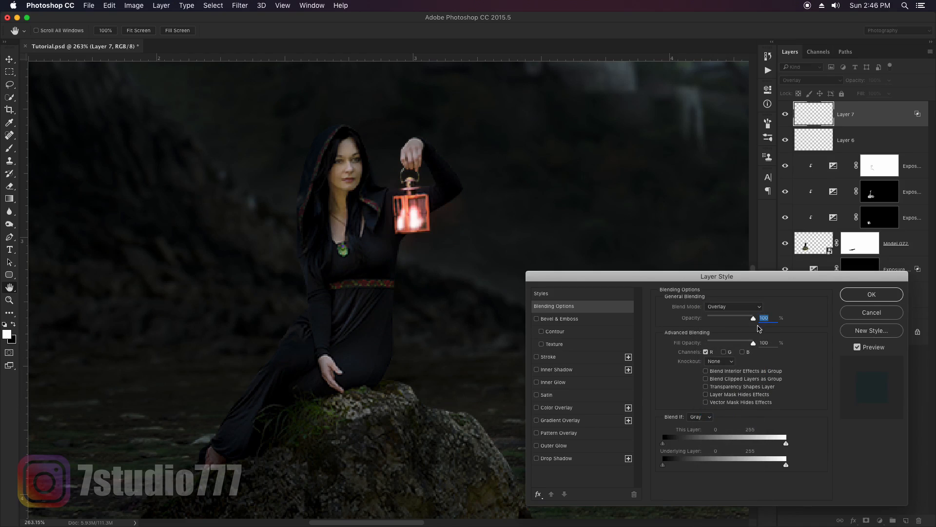
left_click(739, 306)
left_click(740, 306)
left_click(871, 294)
- Duplicate the red glow layer, set the copy's blend mode to Normal and enable its green channel for a yellow glow
key("super+j")
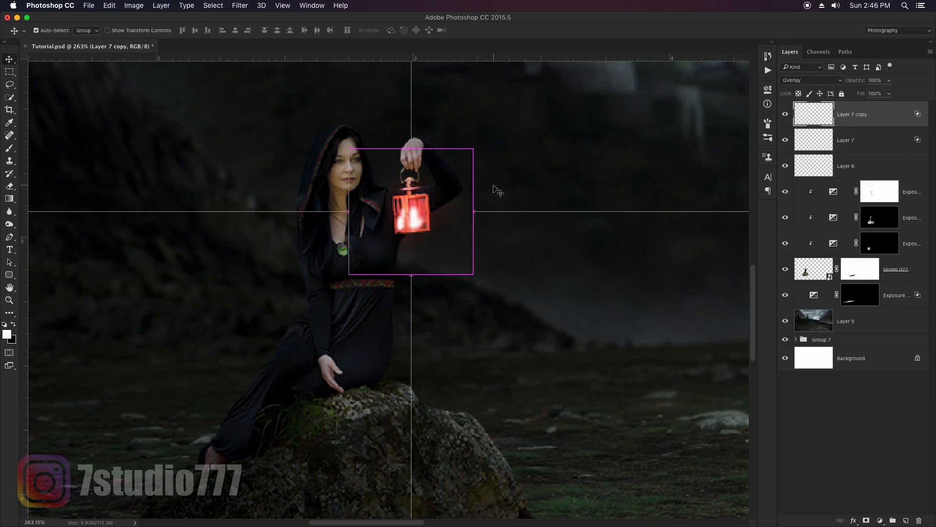
double_click(876, 117)
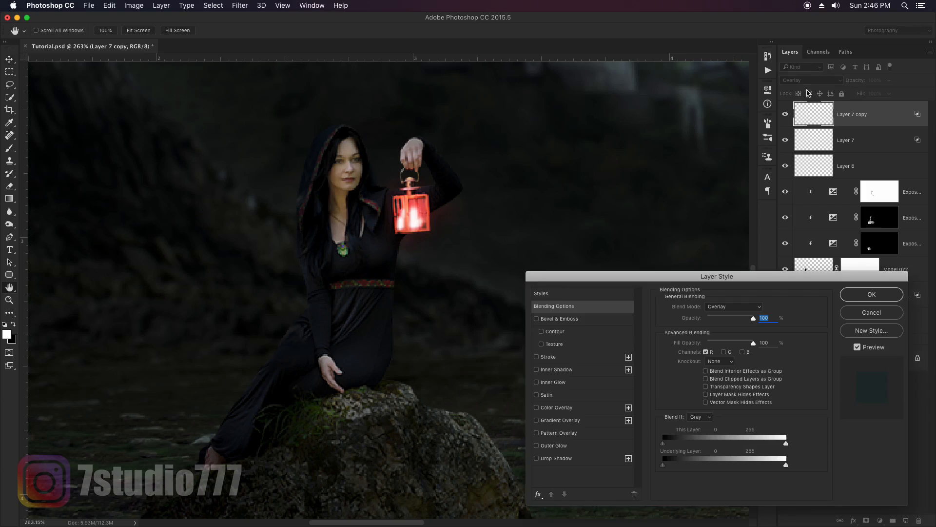
left_click(727, 307)
left_click(716, 201)
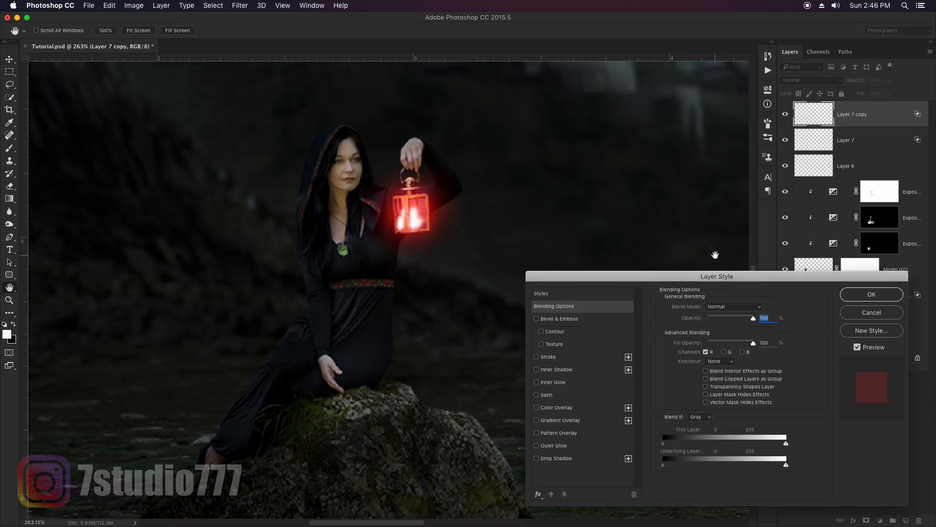
left_click(724, 352)
key("Return")
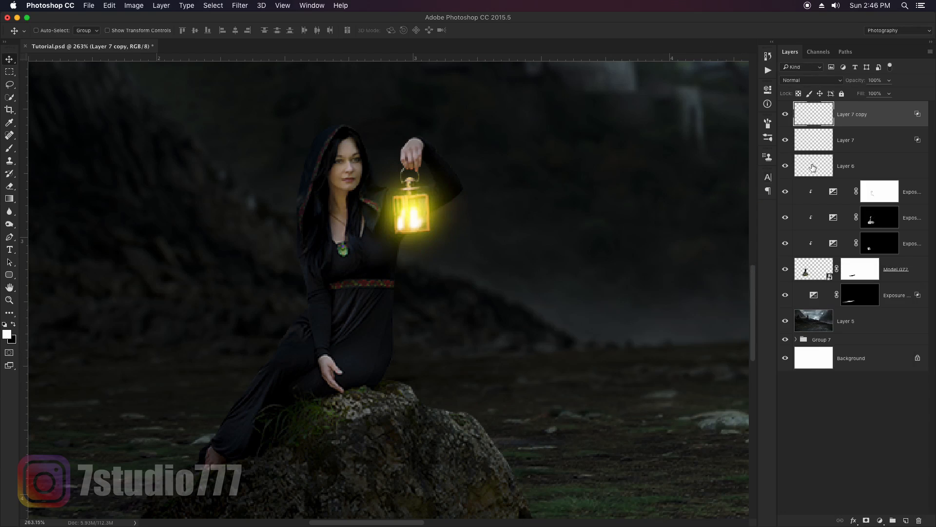
- Transform the painted flames on Layer 6 to a smaller height low inside the lantern
left_click(860, 165)
key("super+t")
left_click_drag(427, 236, 421, 210)
key("Return")
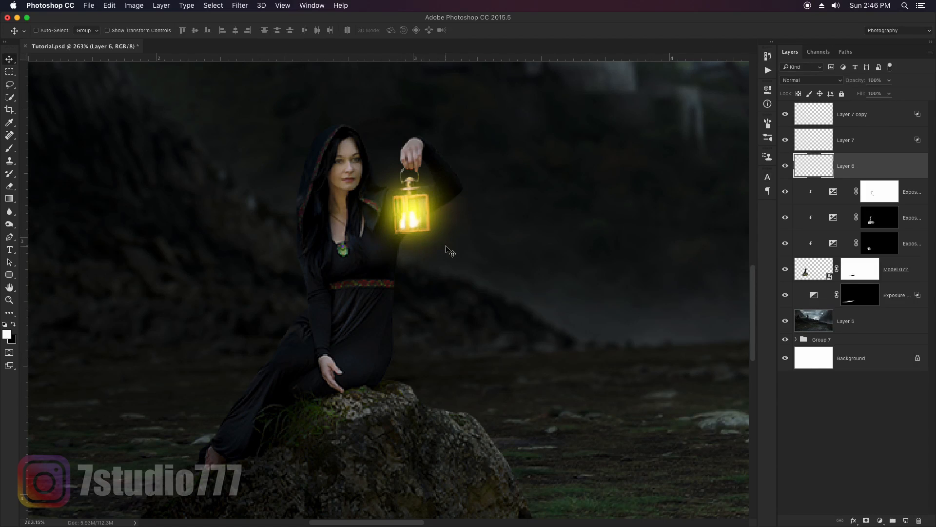
- Group the glow layers, flames, clipped Exposure adjustments and Model 072 into one group
scroll(446, 250, "down", 5)
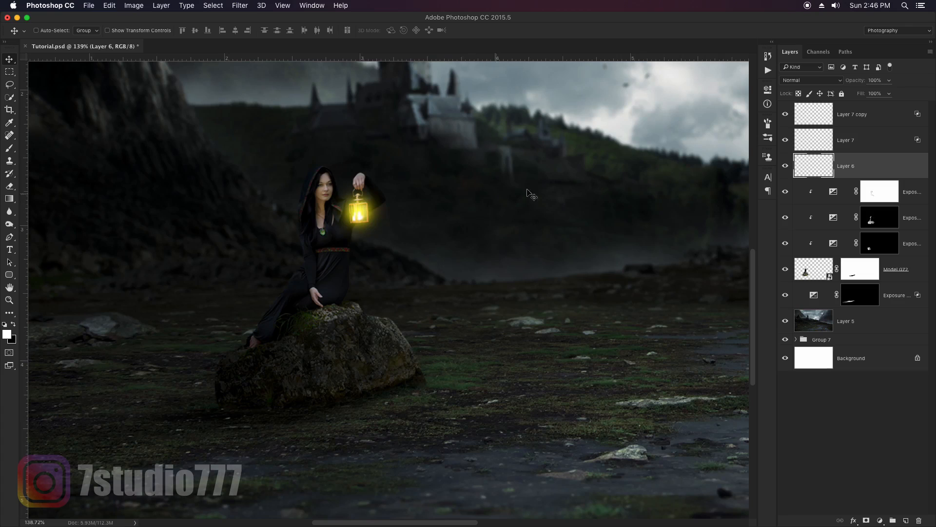
left_click(872, 117)
mouse_move(328, 187)
left_mouse_down()
mouse_move(355, 190)
mouse_move(343, 198)
left_mouse_up()
left_click_drag(422, 283, 392, 264)
left_click(910, 272, "shift")
key("super+g")
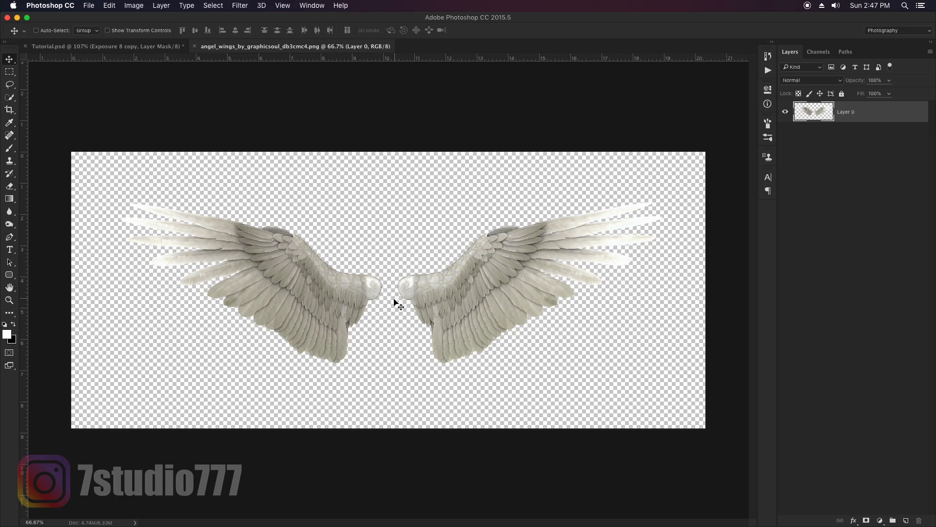
- Copy the left wing from the angel wings image, paste it beneath Group 8 in Tutorial.psd and convert it to a smart object
key("l")
left_click_drag(380, 327, 384, 263)
mouse_move(128, 276)
left_mouse_down()
mouse_move(376, 357)
mouse_move(372, 344)
left_mouse_up()
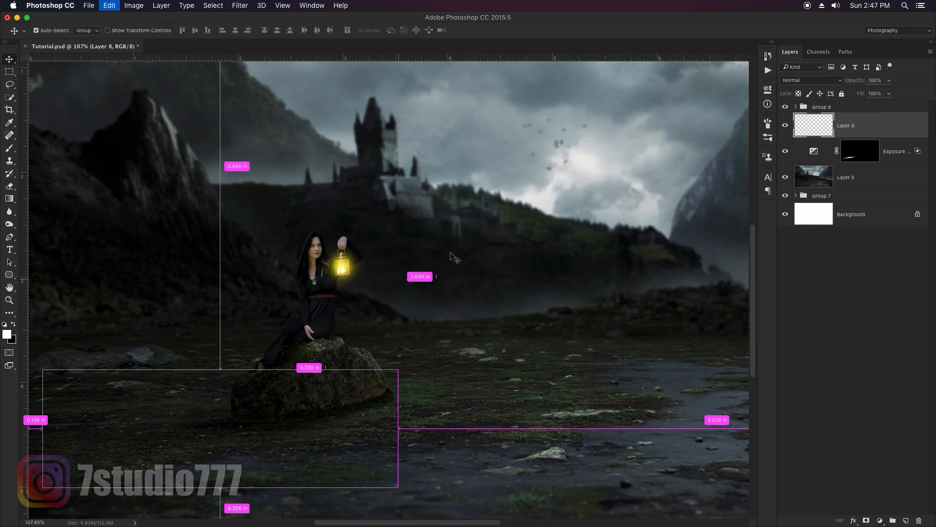
key("super+v")
right_click(881, 125)
left_click(853, 224)
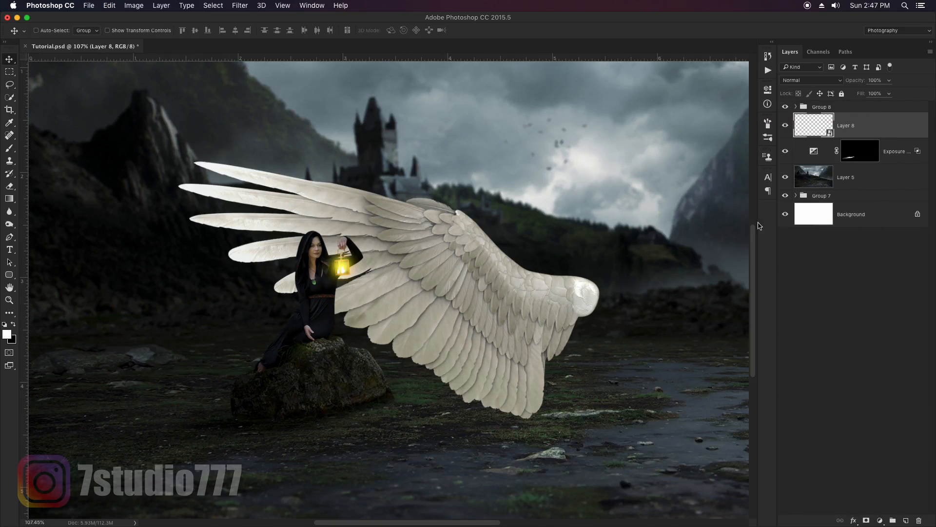
- Scale the wing down to about 32% and place it behind the woman's shoulder on the side away from the lantern
key("super+t")
left_click_drag(600, 165, 468, 242)
left_click_drag(389, 290, 248, 266)
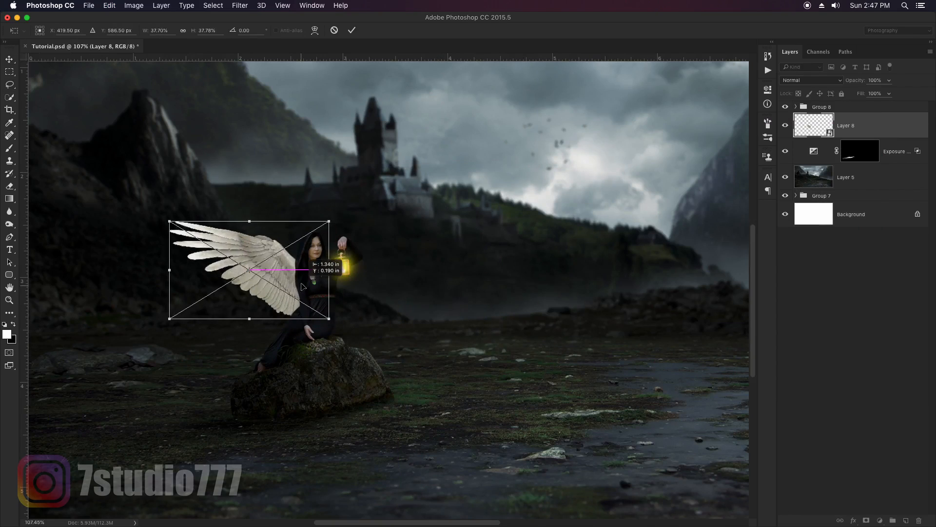
left_click_drag(323, 226, 343, 253)
key("Return")
- Duplicate the wing, flip the copy horizontally and position it behind the woman's lantern arm as the second wing
key("super+j")
key("super+t")
right_click(358, 246)
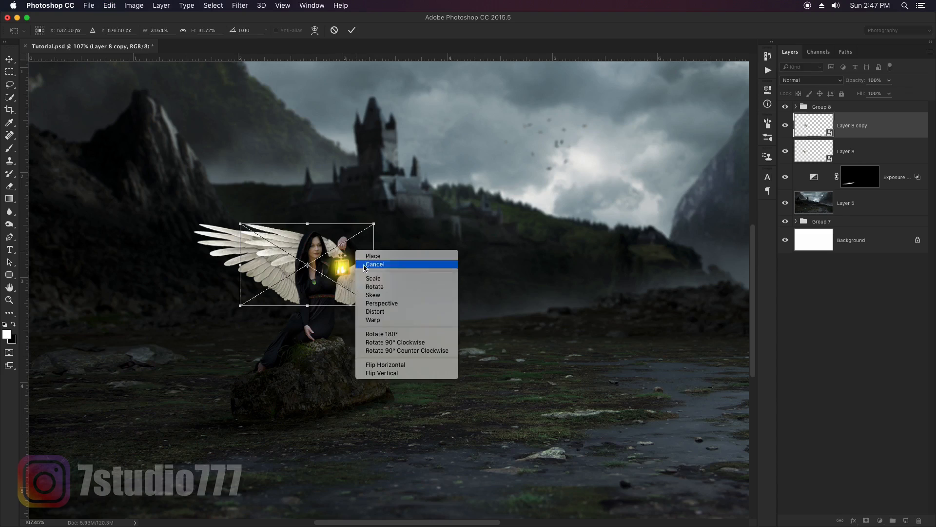
left_click(375, 364)
key("Return")
left_click_drag(340, 290, 387, 281)
- Merge the two wing layers and convert the result to a smart object
left_click(864, 155, "super")
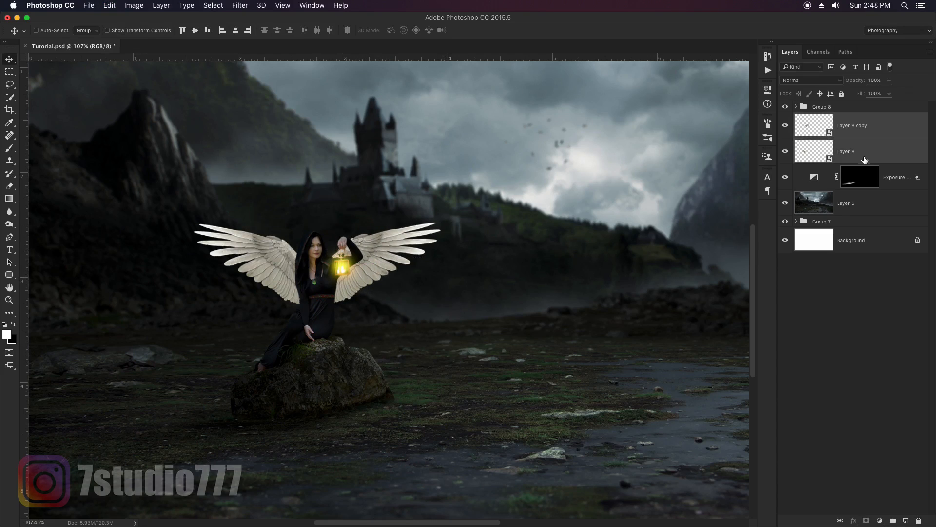
key("super+e")
right_click(876, 126)
left_click(829, 227)
- Add an Exposure adjustment clipped to the wings, with Exposure -2.70 and Gamma Correction 0.53
left_click_drag(366, 244, 385, 244)
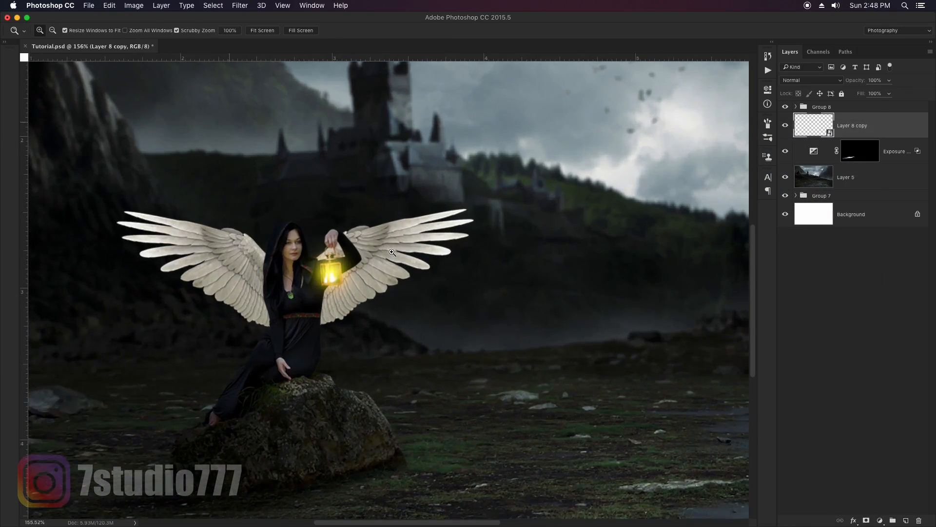
left_click(880, 521)
left_click(873, 390)
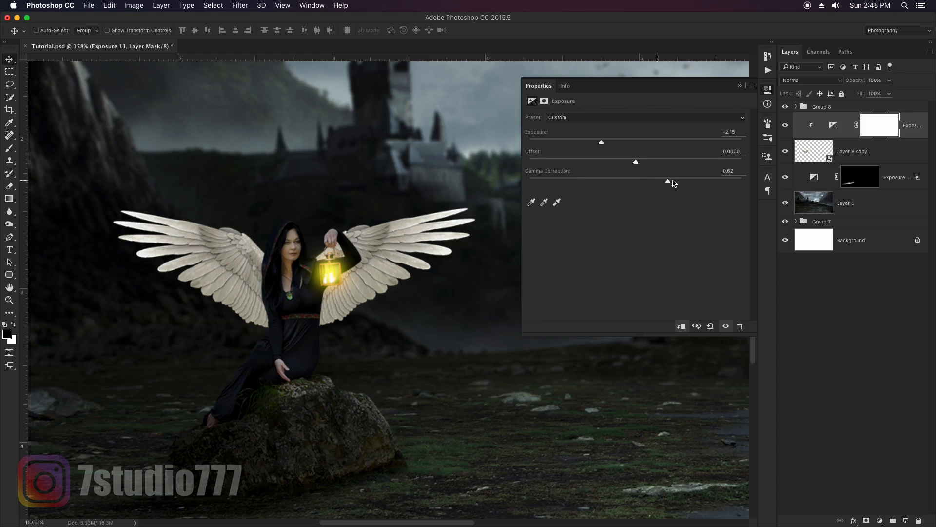
left_click_drag(601, 144, 593, 146)
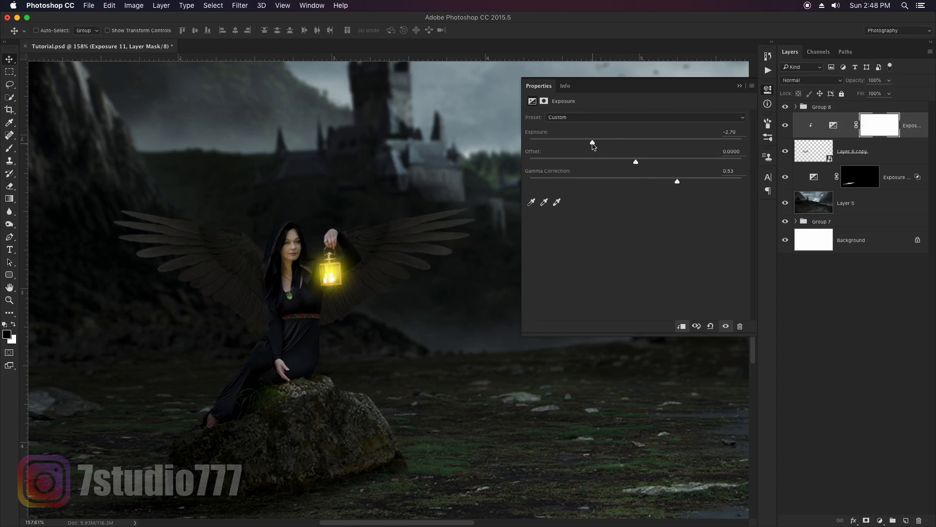
left_click(768, 89)
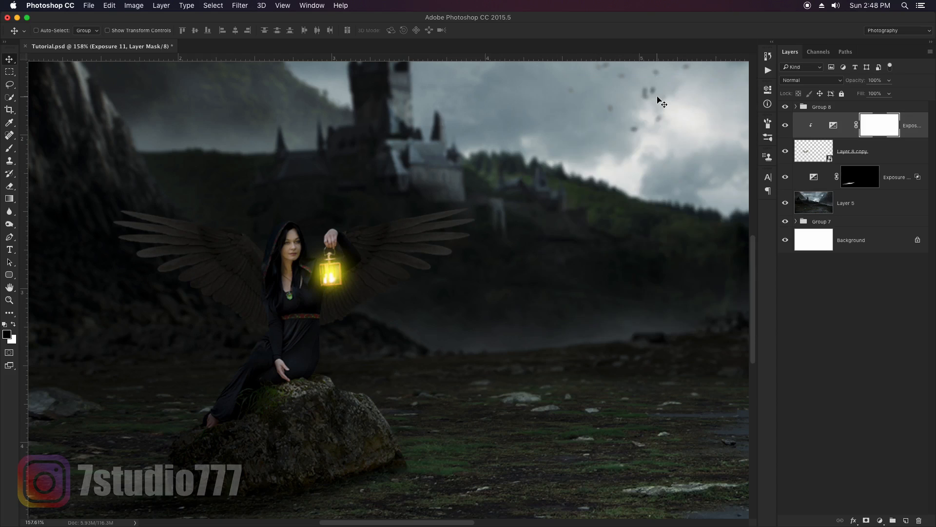
- Invert the wings' Exposure mask to black and paint soft white at 30% opacity over the wing behind the lantern
key("super+i")
key("b")
mouse_move(449, 195)
left_mouse_down()
mouse_move(485, 194)
mouse_move(490, 172)
left_mouse_up()
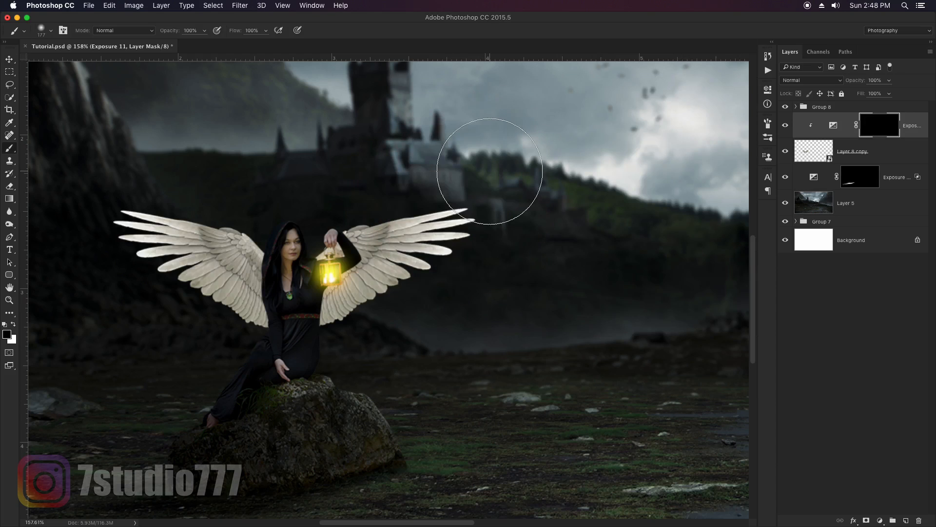
key("3")
key("x")
mouse_move(480, 222)
left_mouse_down()
mouse_move(319, 222)
mouse_move(484, 208)
mouse_move(494, 217)
mouse_move(449, 209)
left_mouse_up()
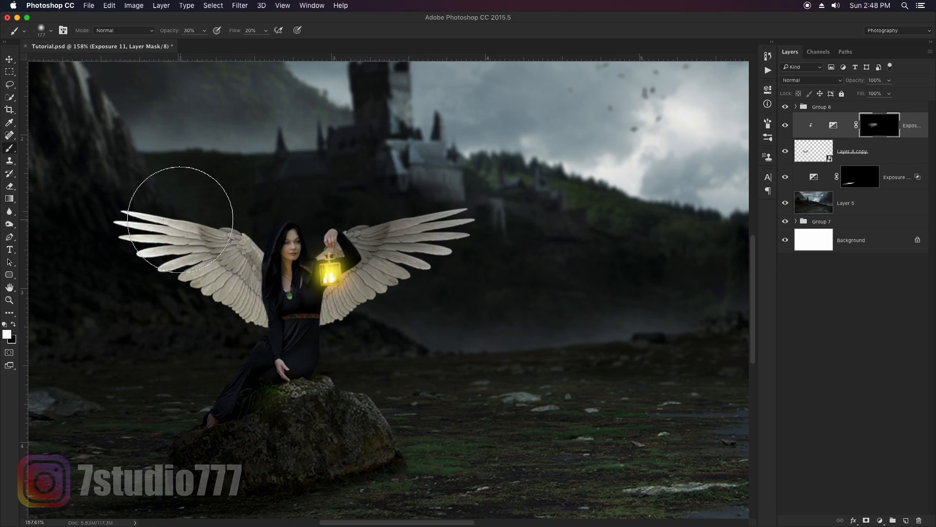
- Paint soft white at 30% opacity on the wings' Exposure mask over the outer and lower feathers of both wings
mouse_move(146, 214)
left_mouse_down()
mouse_move(199, 238)
mouse_move(205, 268)
mouse_move(239, 308)
mouse_move(225, 233)
mouse_move(139, 232)
mouse_move(112, 222)
left_mouse_up()
key("[")
key("[")
key("[")
key("[")
key("[")
key("[")
key("[")
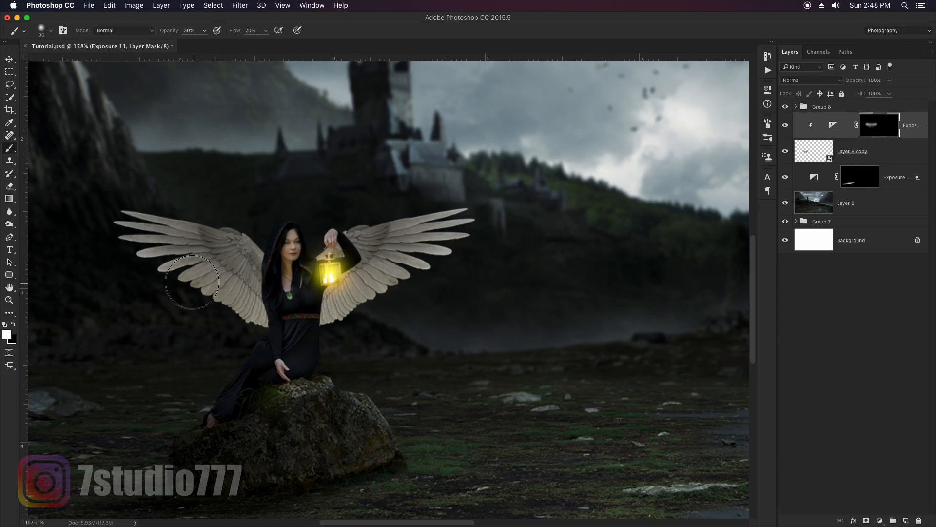
mouse_move(184, 289)
left_mouse_down()
mouse_move(268, 333)
mouse_move(273, 299)
mouse_move(272, 322)
left_mouse_up()
key("[")
left_click_drag(328, 313, 391, 284)
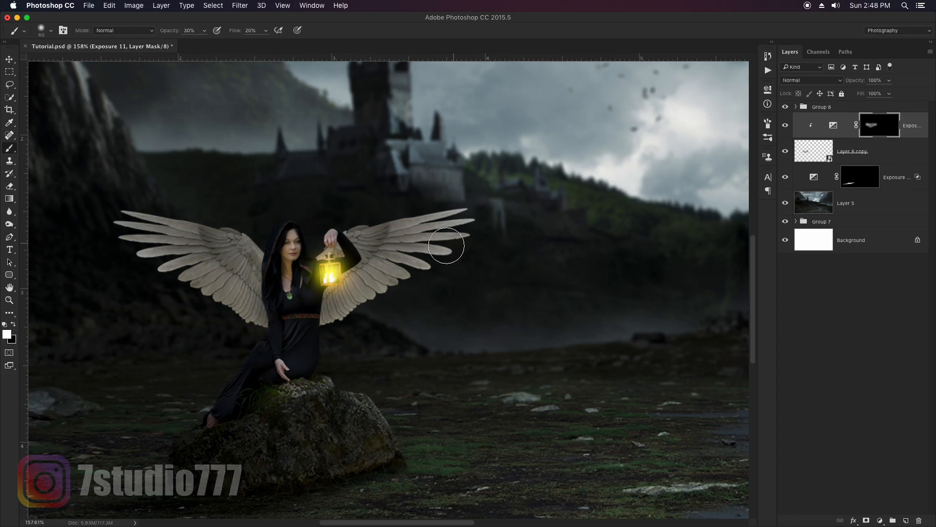
- Paint soft white on the wings' Exposure mask along the woman's body with a smaller brush of about 25 px
key("[")
key("[")
key("[")
key("[")
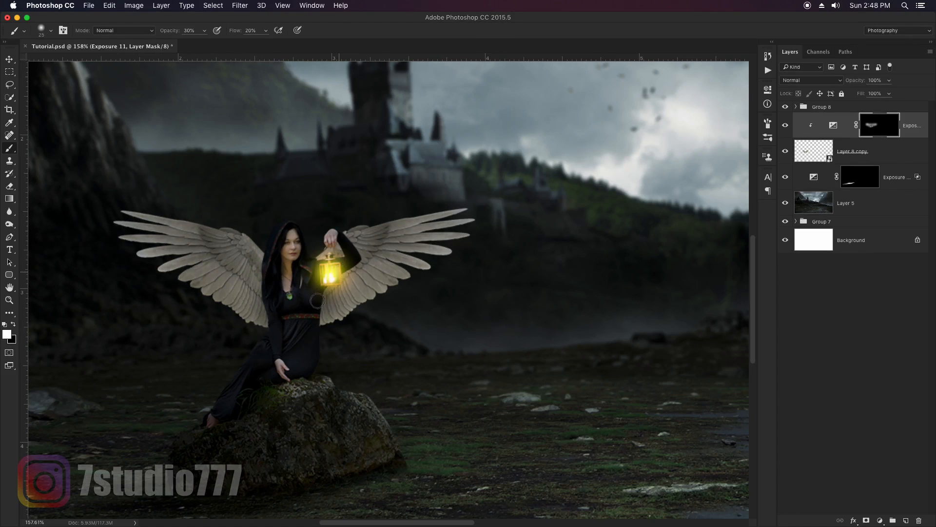
key("bracketright")
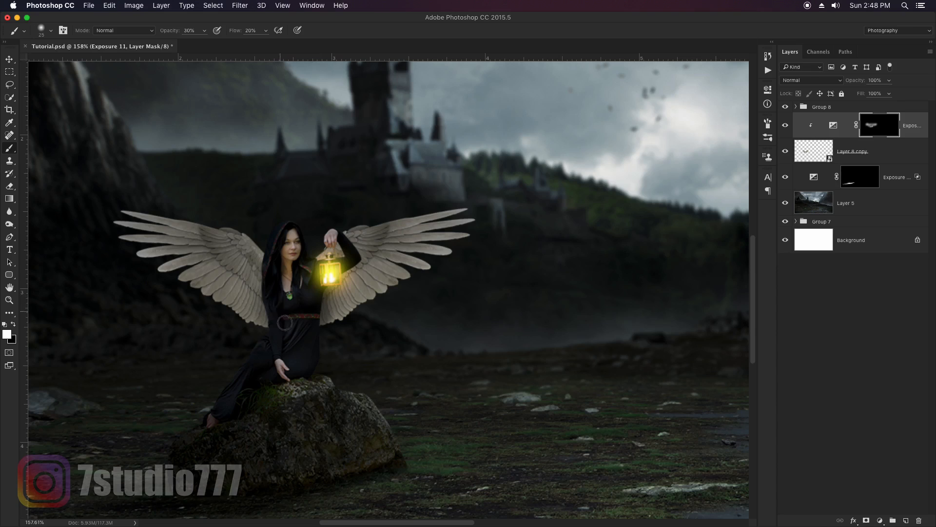
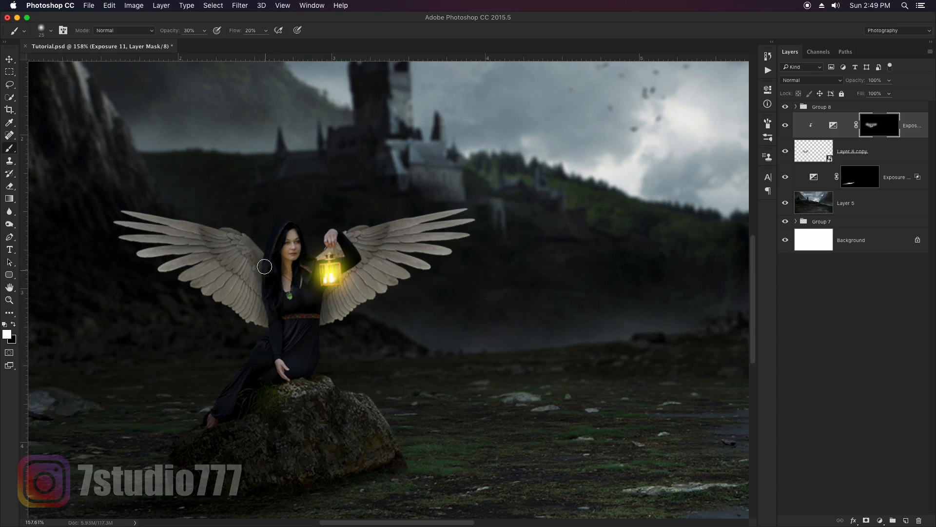
key("bracketright")
key("bracketleft")
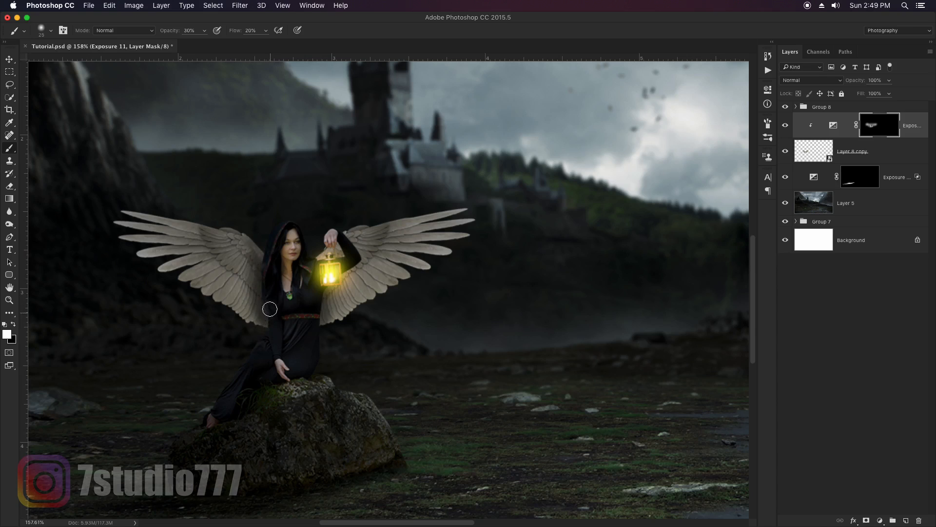
key("bracketright")
key("bracketright")
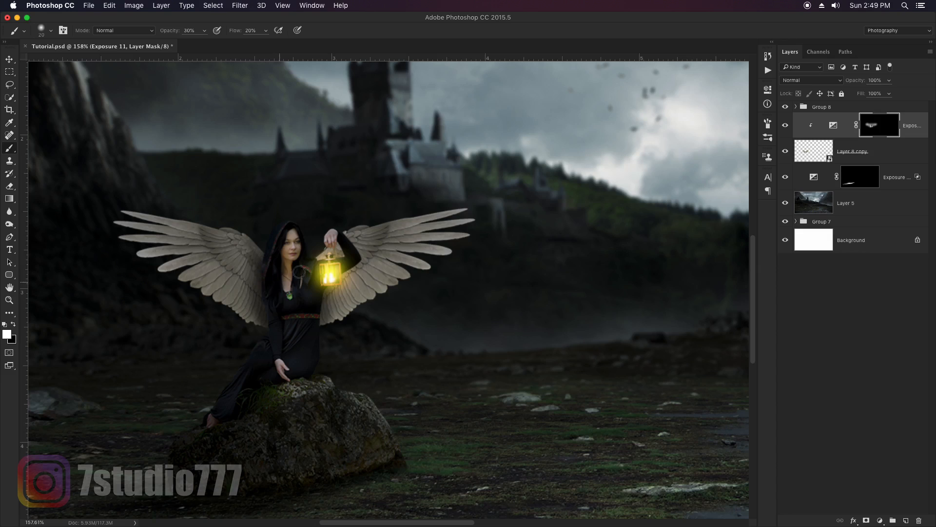
key("v")
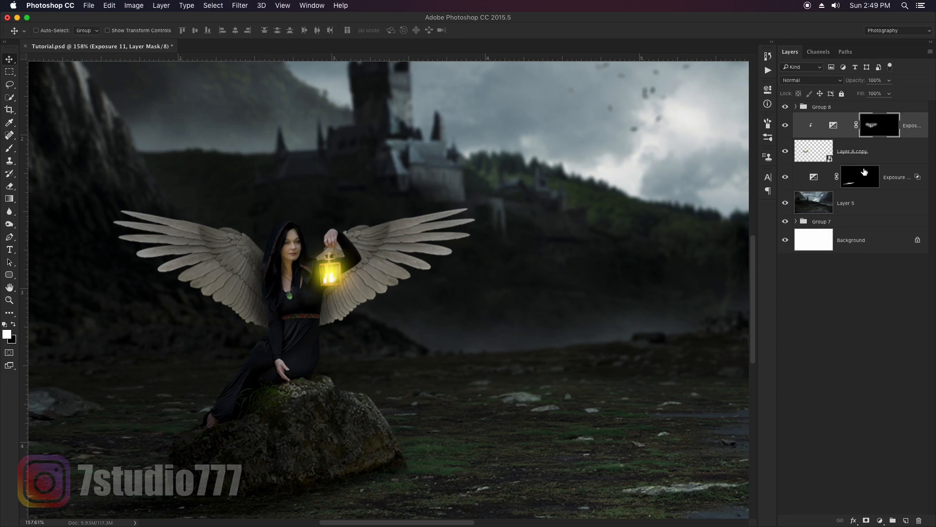
- Add a Hue/Saturation adjustment clipped to the wings with Colorize on, a yellow hue and Saturation 100
left_click(880, 520)
left_click(885, 414)
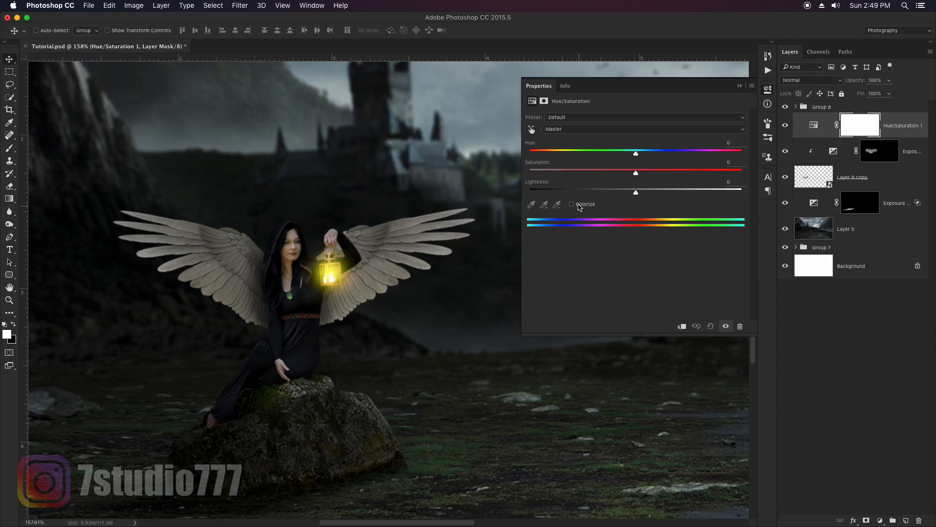
left_click(571, 204)
left_click(682, 326)
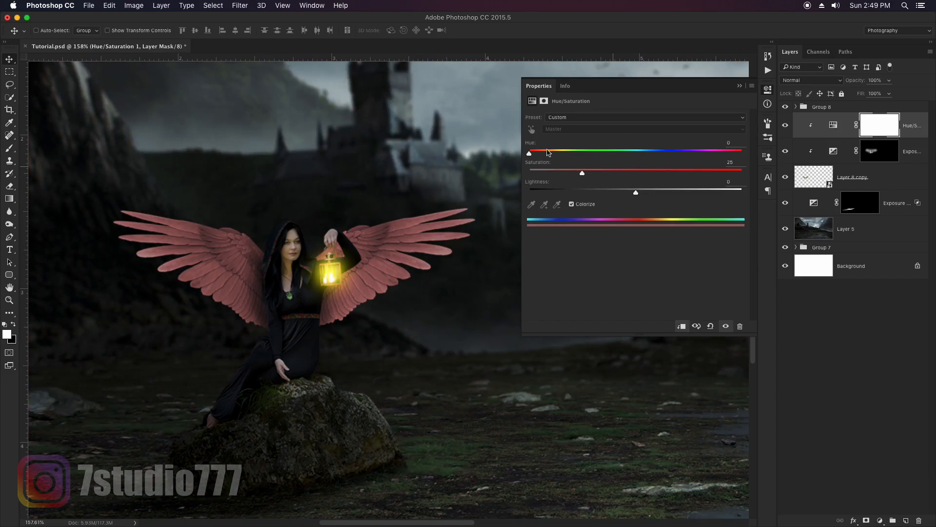
left_click_drag(530, 155, 742, 173)
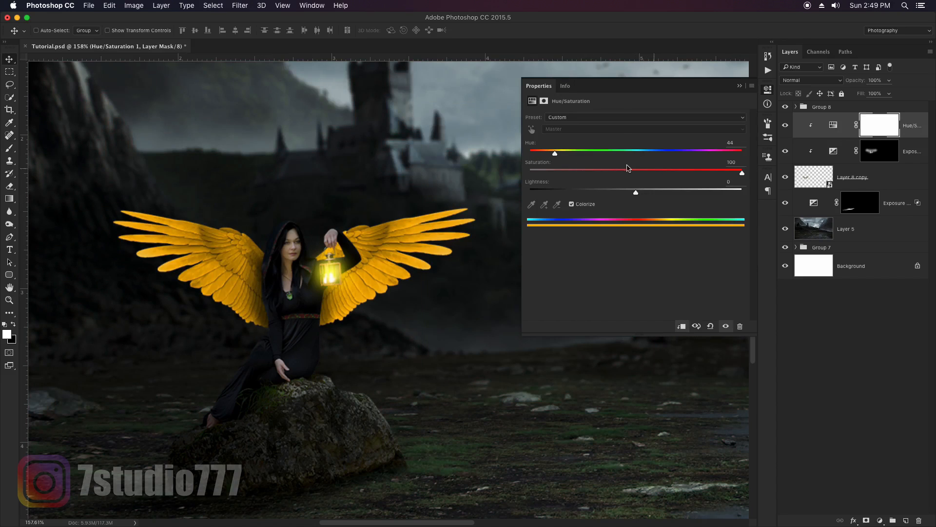
left_click(564, 155)
left_click(740, 86)
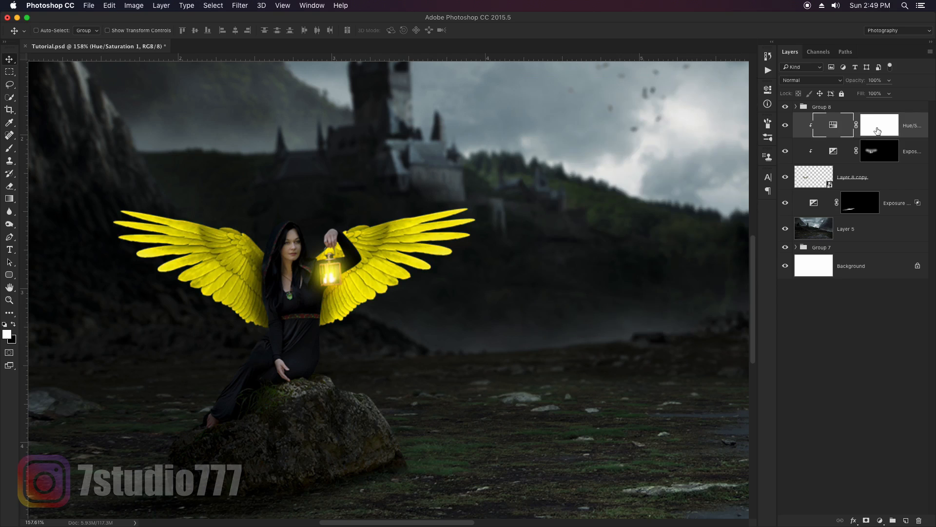
- Invert the wings' Hue/Saturation mask to black and paint soft white over the inner feathers around the lantern for a yellow glow
key("super+i")
key("b")
mouse_move(362, 305)
left_mouse_down("ctrl+alt")
mouse_move(383, 307)
mouse_move(348, 301)
mouse_move(345, 310)
mouse_move(364, 266)
mouse_move(381, 280)
left_mouse_up("ctrl+alt")
mouse_move(253, 293)
left_mouse_down()
mouse_move(219, 282)
mouse_move(228, 319)
left_mouse_up()
mouse_move(375, 300)
left_mouse_down()
mouse_move(353, 310)
mouse_move(344, 282)
mouse_move(347, 303)
mouse_move(366, 297)
left_mouse_up()
mouse_move(242, 303)
left_mouse_down()
mouse_move(211, 279)
mouse_move(288, 290)
left_mouse_up()
key("v")
left_click_drag(409, 316, 374, 249)
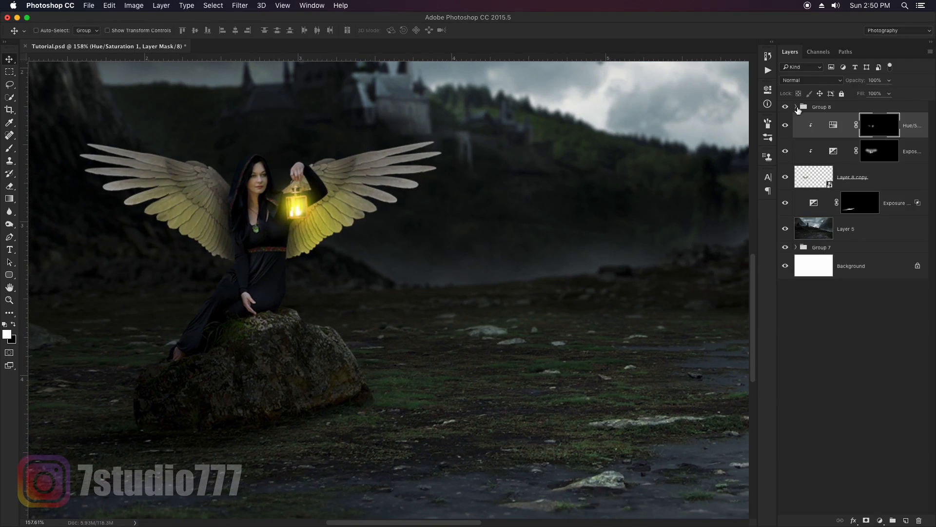
- Duplicate the yellow Hue/Saturation adjustment above Group 8, clip it to the group and select its mask
mouse_move(833, 125)
left_mouse_down()
mouse_move(837, 110)
mouse_move(835, 123)
left_mouse_up()
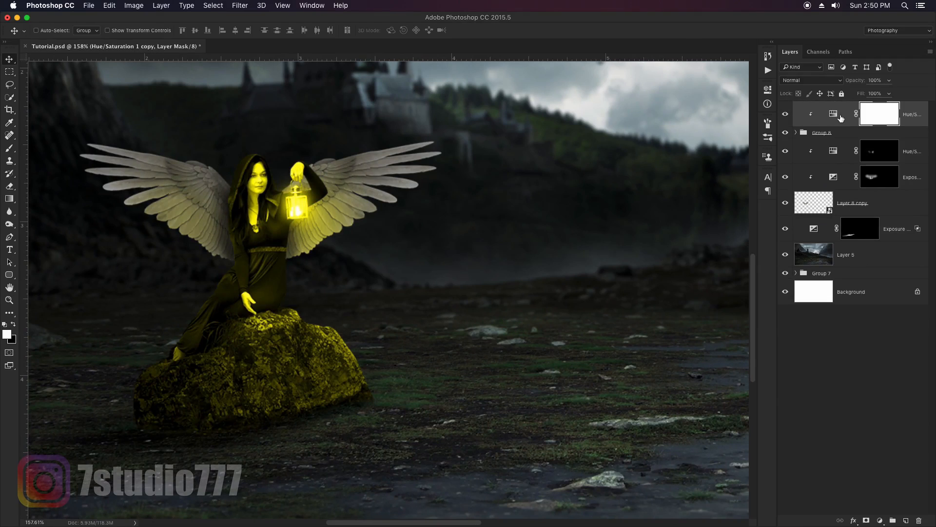
left_click(828, 122)
left_click(885, 117)
- Invert the copied Hue/Saturation mask to black and paint soft white over the rock's upper surface for lantern light
key("super+i")
key("b")
left_click_drag(362, 303, 360, 299)
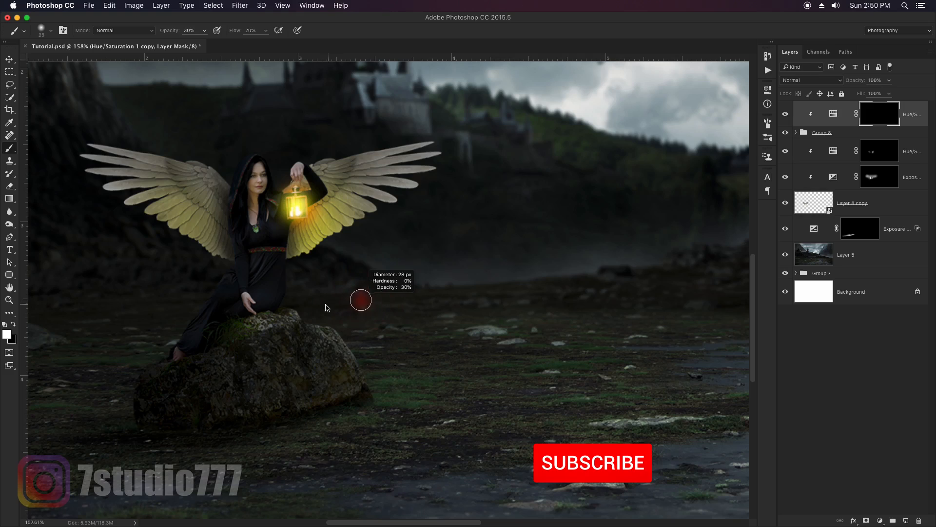
mouse_move(297, 316)
left_mouse_down()
mouse_move(259, 321)
mouse_move(298, 320)
left_mouse_up()
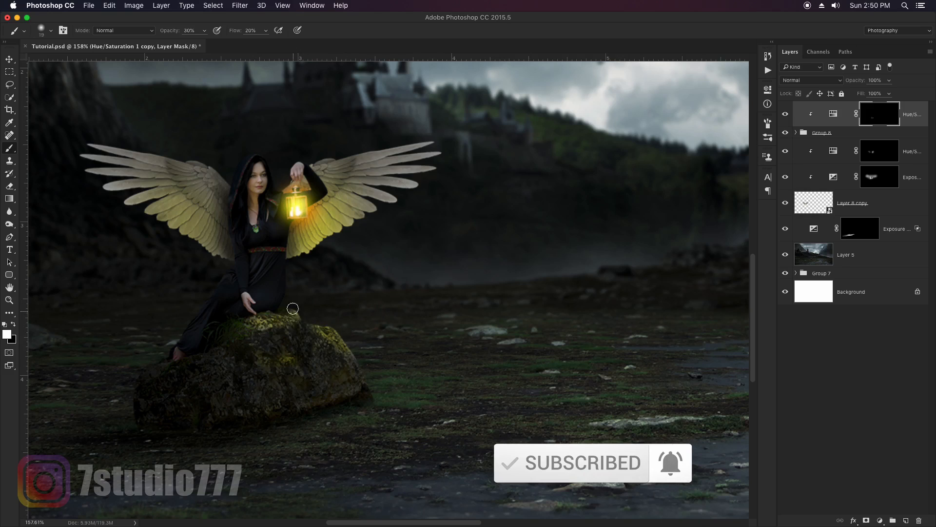
key("v")
- Duplicate the yellow Hue/Saturation adjustment from above Group 8 to directly above the ground's Exposure adjustment
scroll(409, 253, "down", 4)
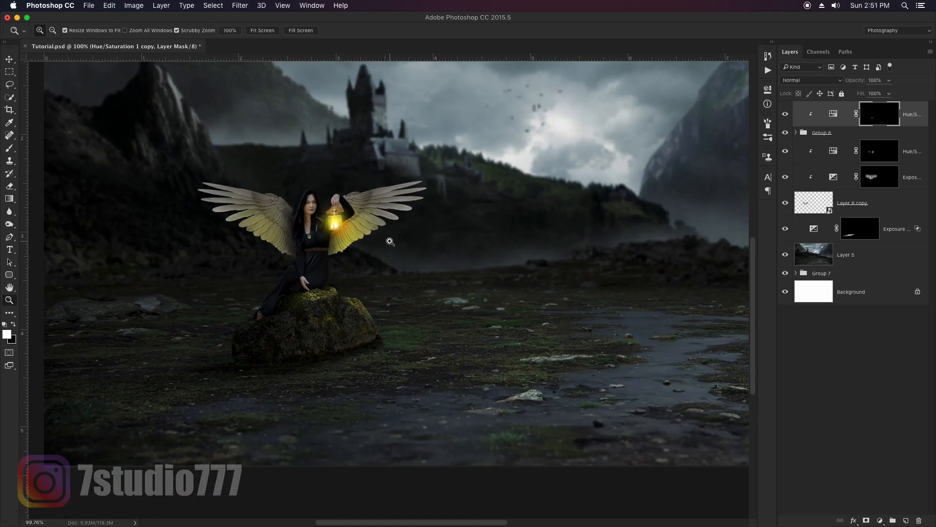
left_click_drag(414, 236, 400, 226)
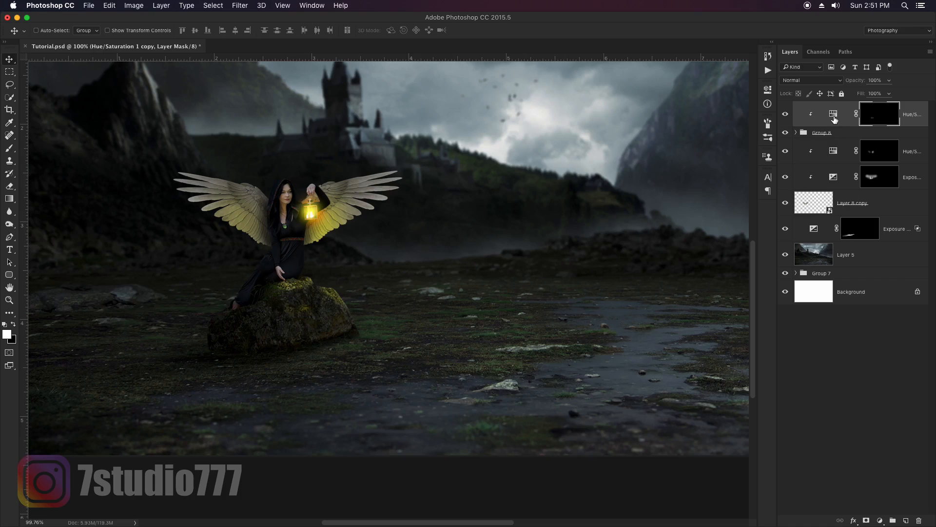
left_click_drag(834, 119, 829, 219)
- Flatten the soft brush to an ellipse and paint white on the ground's Hue/Saturation mask beside the rock for a yellow glow
key("b")
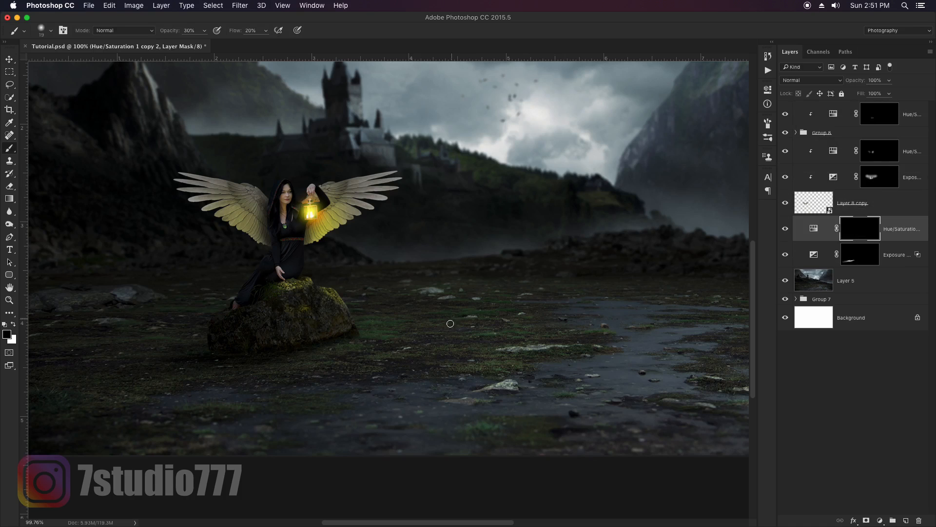
left_click_drag(405, 347, 427, 345)
right_click(452, 304)
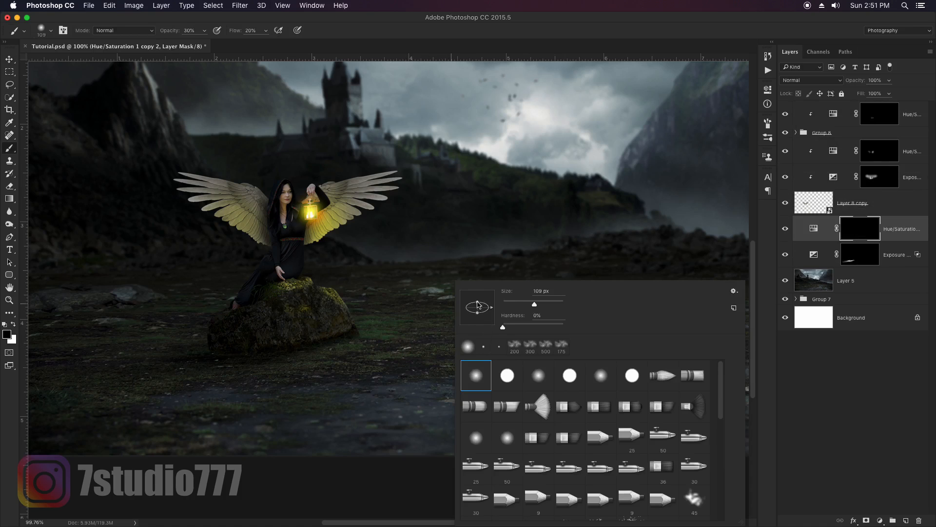
left_click_drag(478, 302, 478, 306)
left_click(519, 22)
mouse_move(380, 345)
left_mouse_down()
mouse_move(464, 347)
mouse_move(351, 347)
mouse_move(383, 342)
mouse_move(365, 363)
mouse_move(399, 405)
mouse_move(346, 356)
mouse_move(376, 360)
left_mouse_up()
key("x")
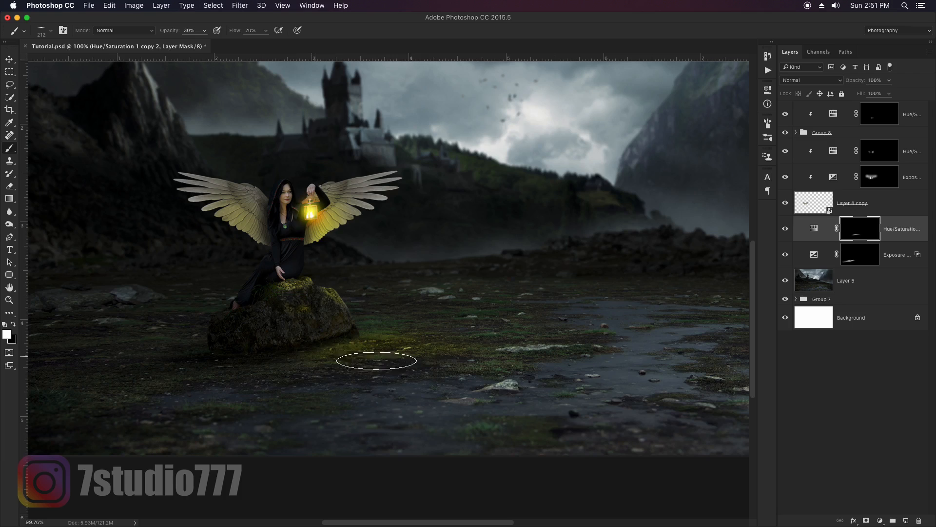
key("v")
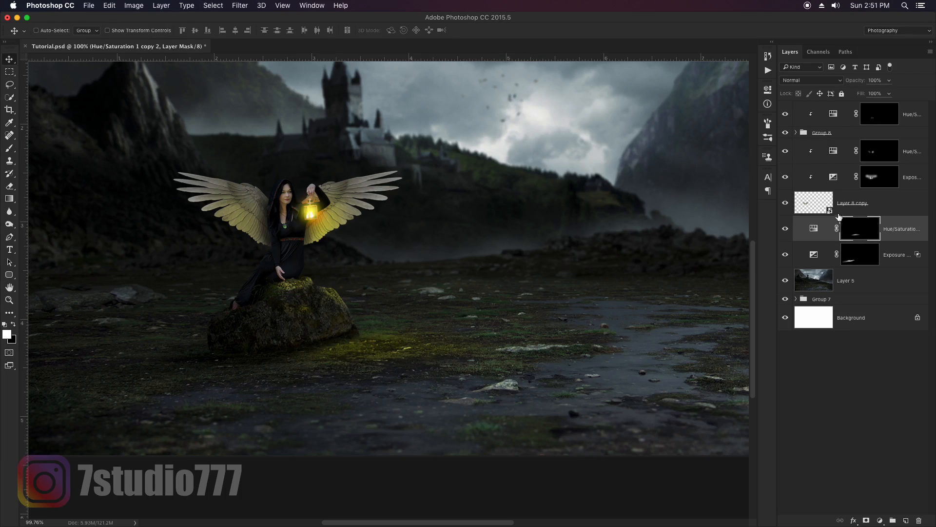
- Group the wings layer together with its clipped Exposure and Hue/Saturation adjustments
left_click(850, 150)
left_click(851, 203, "shift")
key("ctrl+g")
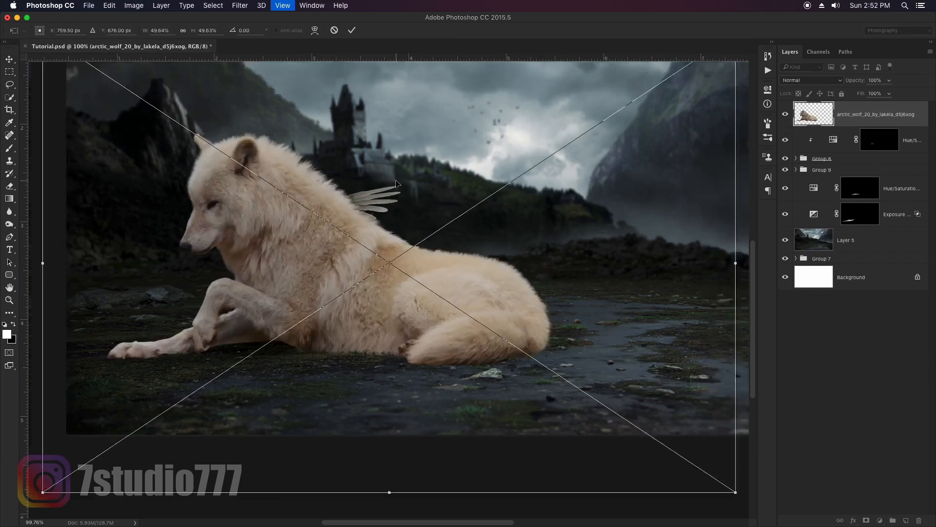
- Scale the placed arctic wolf image down and position the wolf on the mossy ground beside the lit area near the rock
key("super+minus")
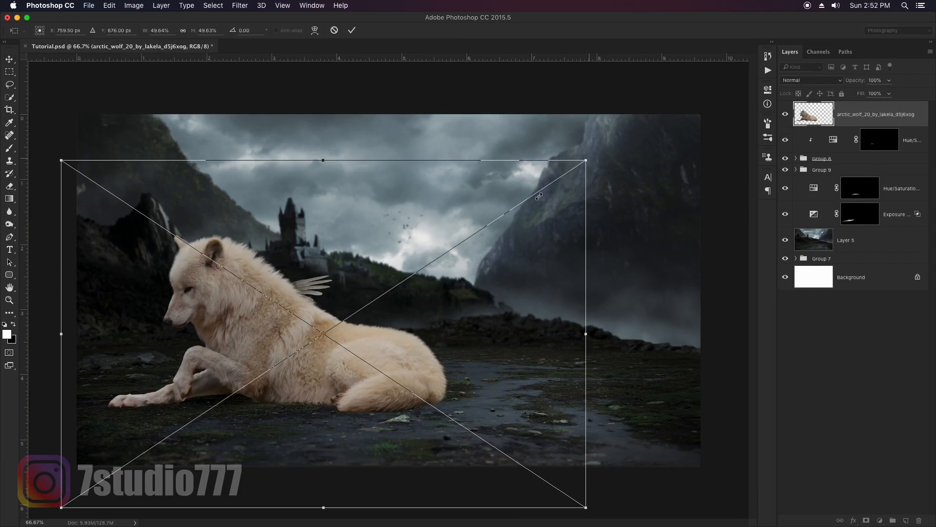
left_click_drag(585, 157, 360, 311)
key("Return")
scroll(344, 341, "up", 5)
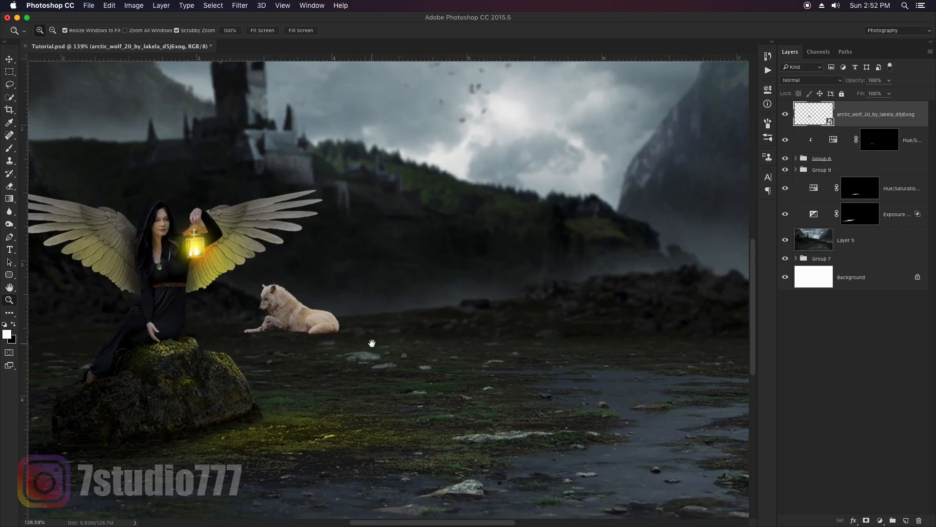
mouse_move(258, 259)
left_mouse_down()
mouse_move(456, 353)
mouse_move(392, 356)
mouse_move(410, 355)
mouse_move(410, 375)
mouse_move(446, 351)
mouse_move(349, 346)
left_mouse_up()
- Paint a soft contact shadow under the wolf on the ground's Exposure mask, using a flat white brush at 60% opacity
left_click(860, 215)
key("z")
key("b")
key("bracketleft")
key("bracketleft")
key("bracketleft")
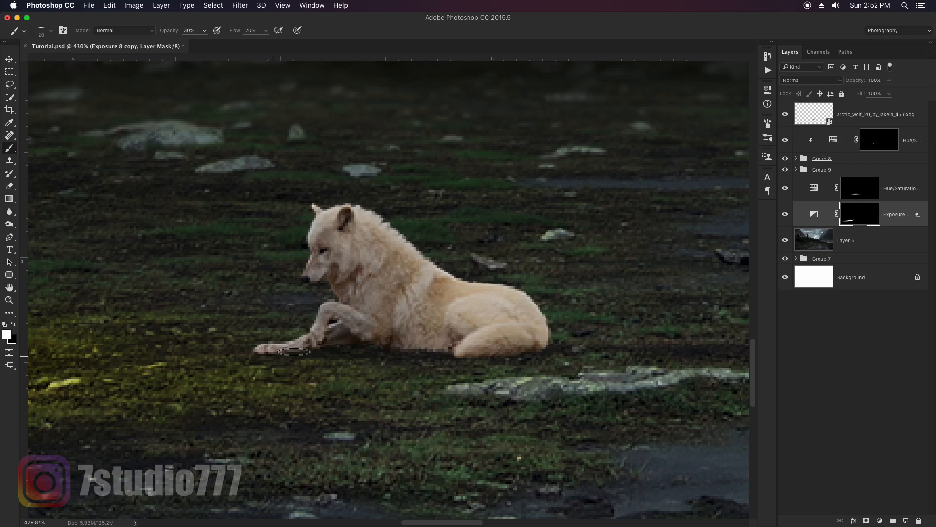
key("bracketright")
key("6")
left_click_drag(509, 353, 362, 350)
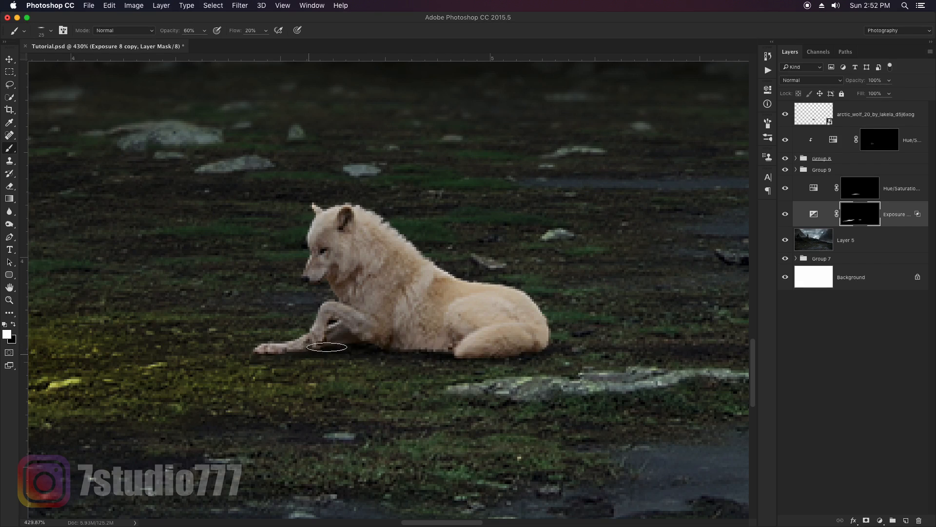
key("v")
- Add an Exposure adjustment clipped to the wolf, with Exposure -0.78 and Gamma Correction 0.72
right_click(440, 292)
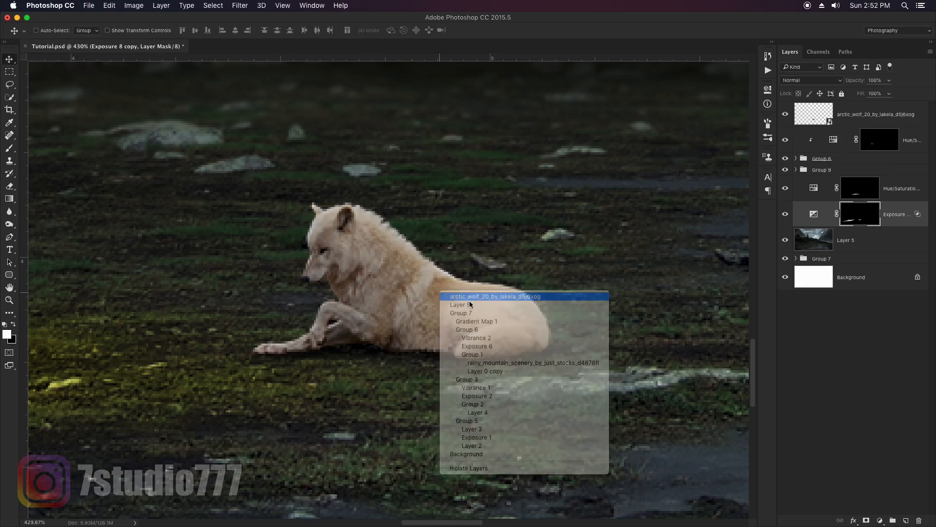
left_click(453, 296)
left_click(880, 521)
left_click(894, 394)
left_click(682, 325)
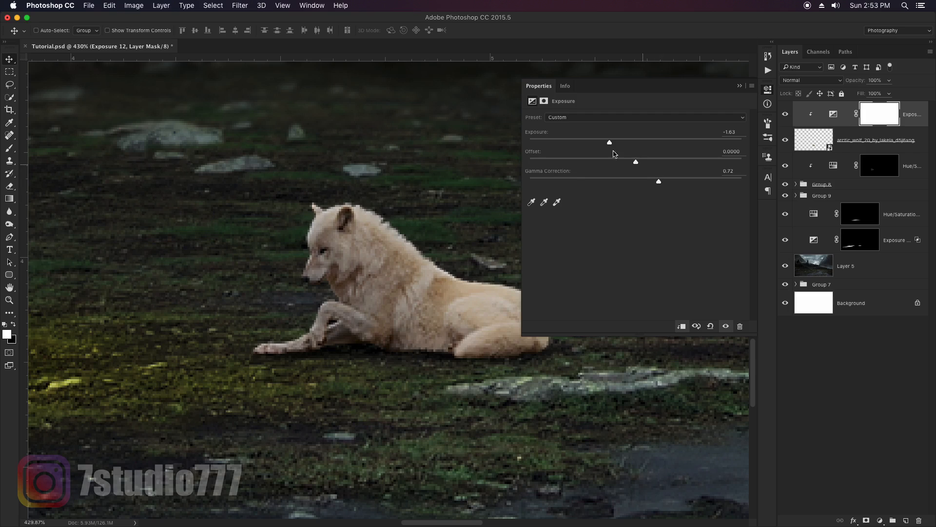
left_click_drag(609, 142, 622, 143)
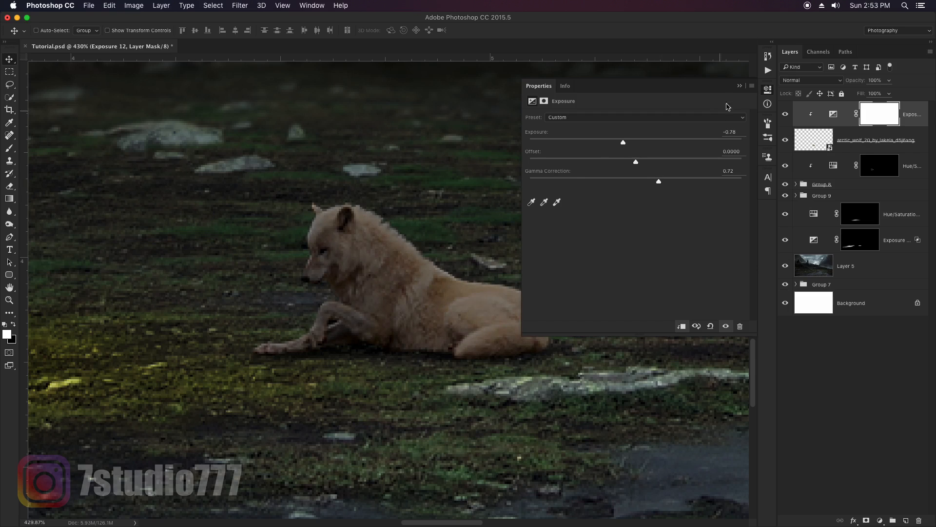
left_click(739, 85)
- Add a Vibrance adjustment clipped to the wolf beneath its Exposure adjustment, with Vibrance -23
key("alt+bracketleft")
left_click(881, 521)
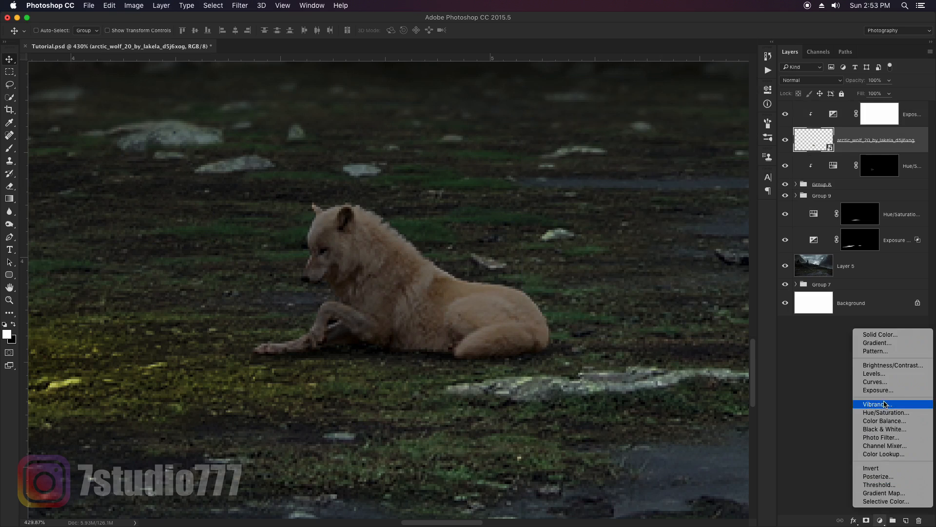
left_click(883, 408)
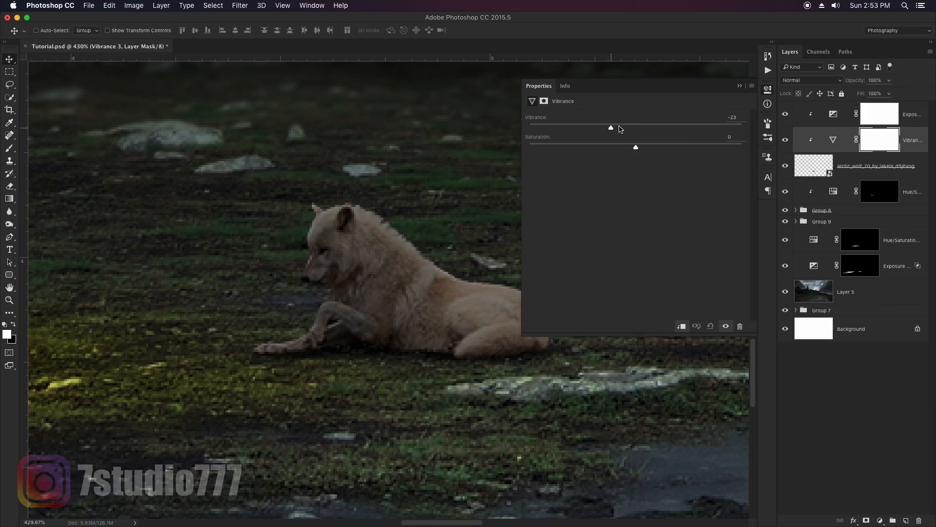
left_click(739, 86)
- Add a second Exposure adjustment clipped to the wolf with Exposure -1.91, and invert its mask to black
left_click(834, 115)
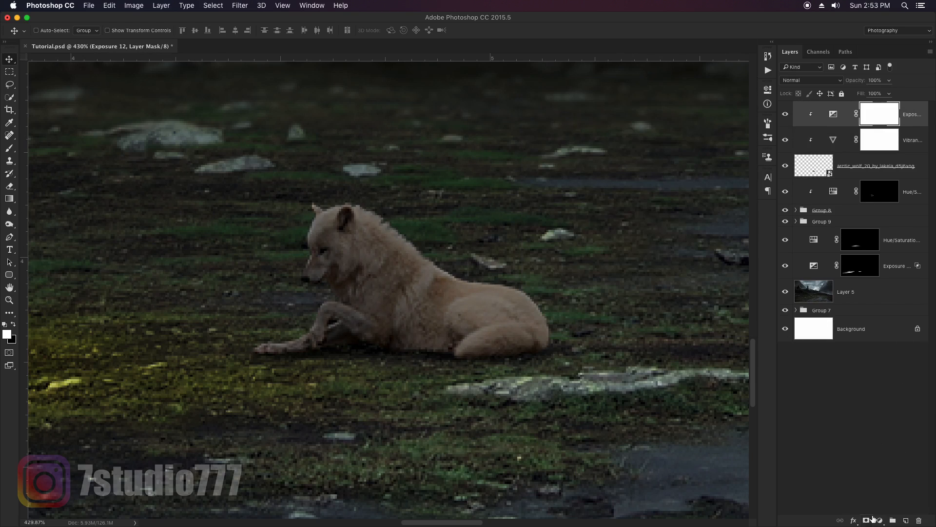
left_click(880, 520)
left_click(727, 229)
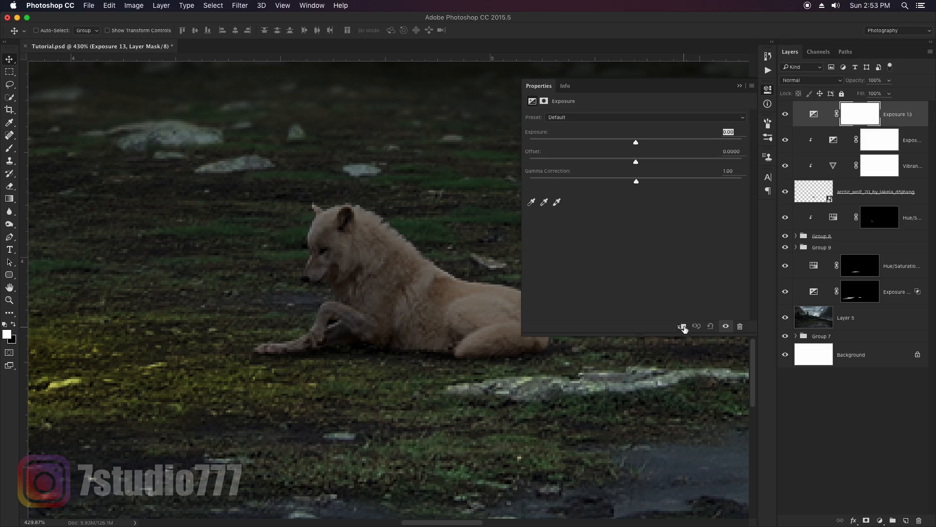
left_click_drag(636, 142, 606, 144)
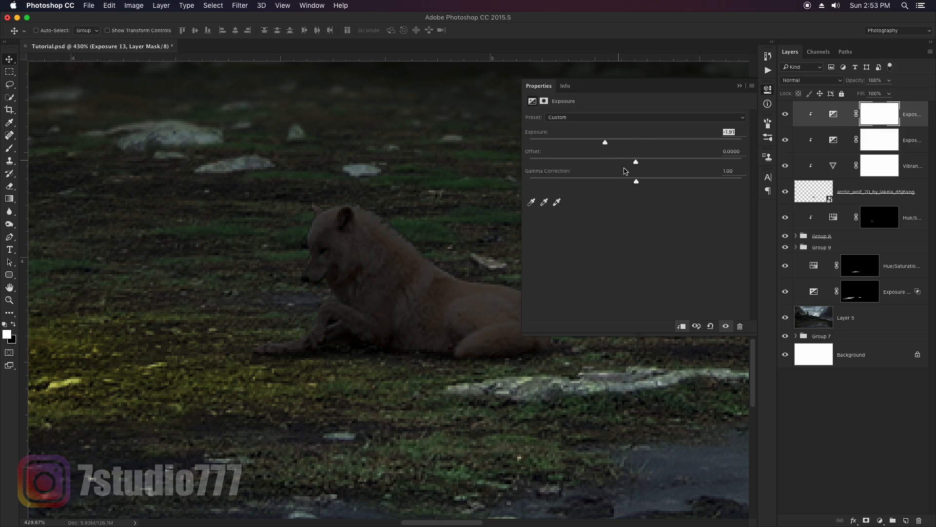
left_click_drag(636, 181, 640, 181)
left_click(740, 86)
key("super+i")
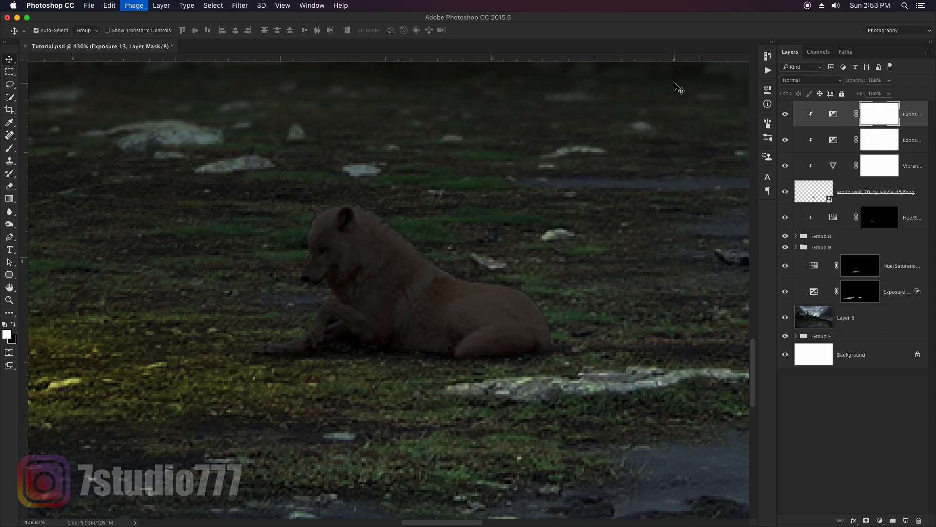
- Paint shadows along the wolf's belly and under its front leg on the Exposure mask, using a small white brush at 40% opacity
key("b")
right_click(548, 360)
left_click(537, 347)
left_click(524, 44)
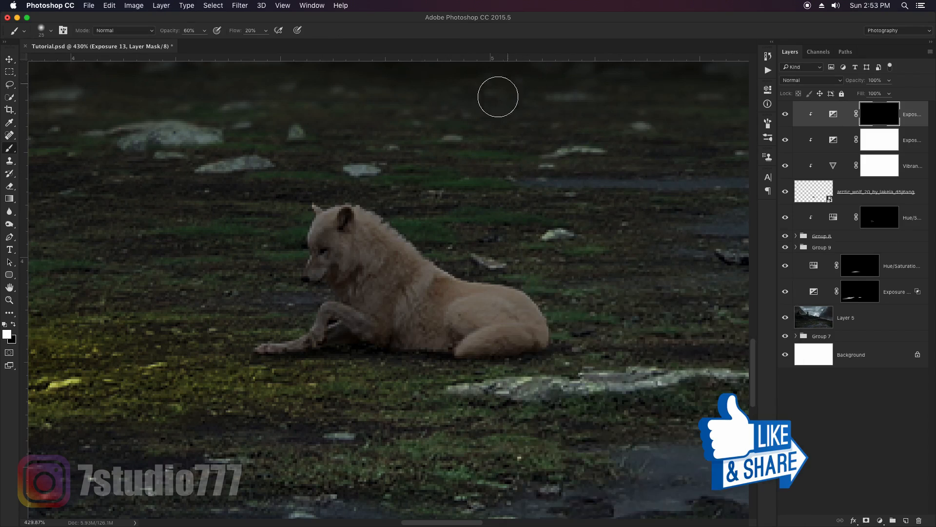
key("4")
key("bracketleft")
key("bracketleft")
key("bracketleft")
key("bracketleft")
mouse_move(474, 354)
left_mouse_down()
mouse_move(488, 351)
mouse_move(406, 348)
mouse_move(426, 344)
mouse_move(395, 335)
mouse_move(418, 347)
left_mouse_up()
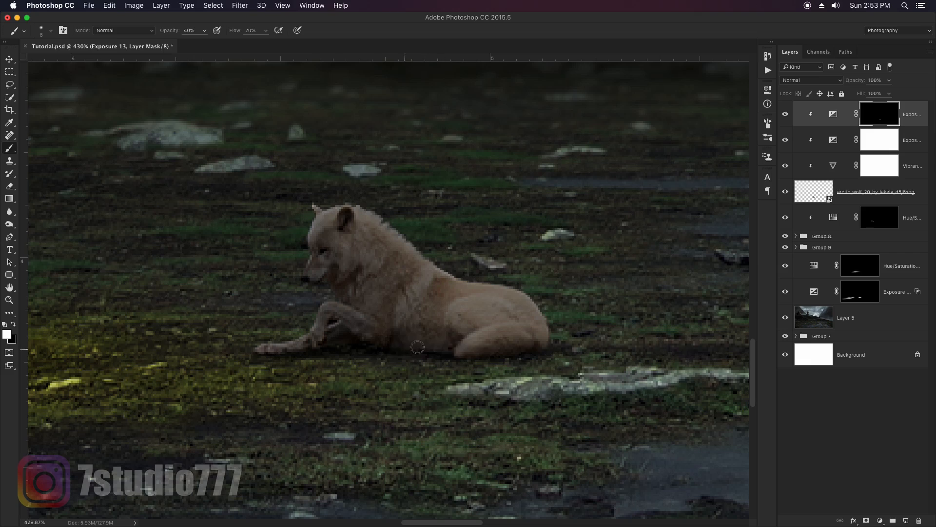
key("bracketleft")
left_click_drag(349, 337, 358, 329)
- Paint softer shading over the wolf's flank and haunch on the Exposure mask with a larger white brush at 40% opacity
key("bracketright")
key("bracketright")
key("bracketright")
key("bracketright")
key("bracketright")
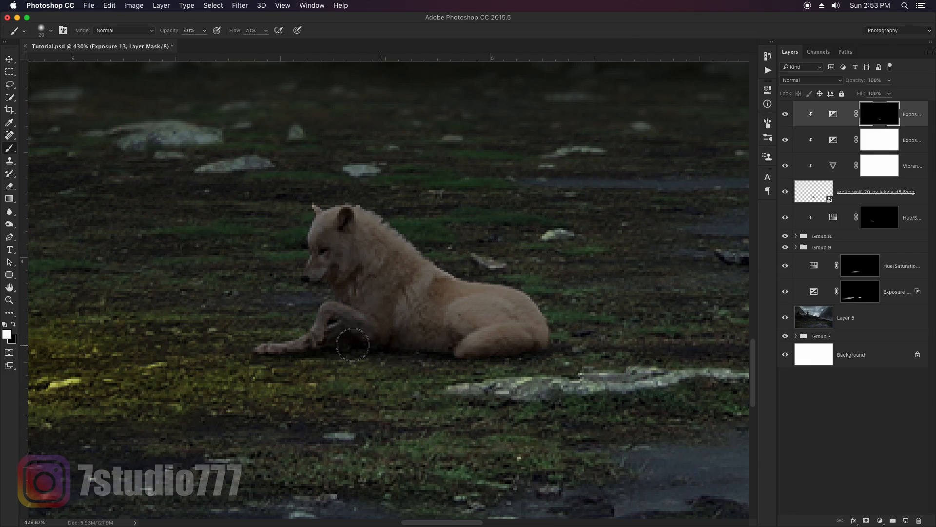
key("bracketright")
key("bracketright")
mouse_move(458, 317)
left_mouse_down()
mouse_move(403, 305)
mouse_move(420, 324)
mouse_move(538, 349)
mouse_move(474, 345)
mouse_move(446, 355)
mouse_move(508, 327)
left_mouse_up()
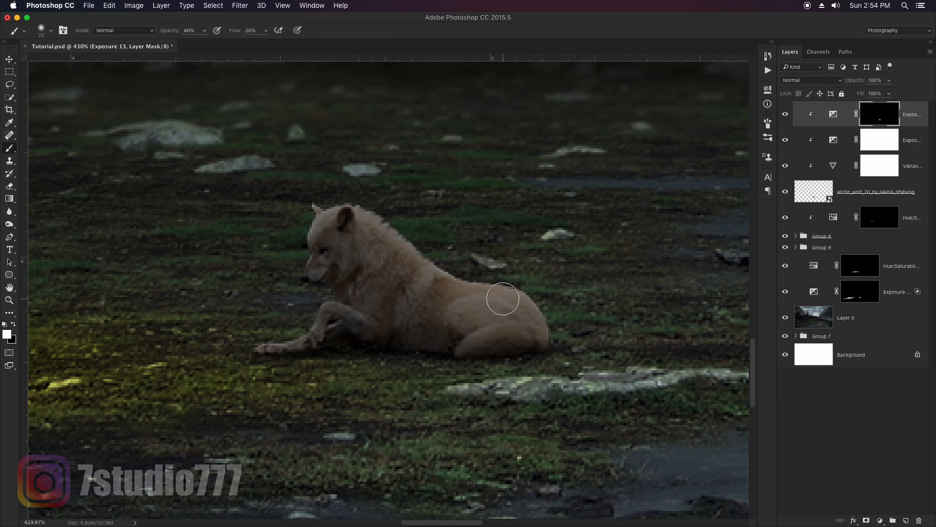
- Add a colorized Hue/Saturation adjustment clipped to the wolf, with Hue 179, Saturation 25 and Lightness +62
key("v")
left_click(880, 521)
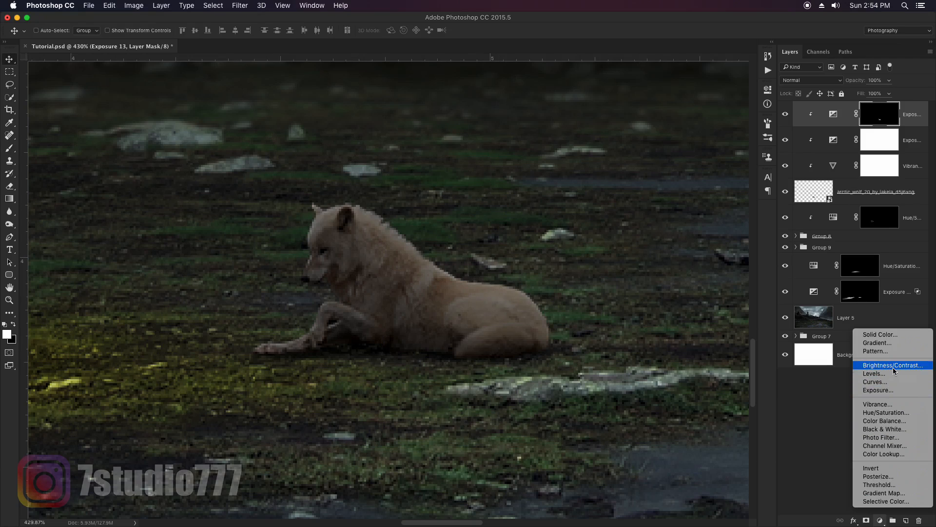
left_click(889, 413)
left_click(572, 204)
left_click_drag(635, 192, 701, 192)
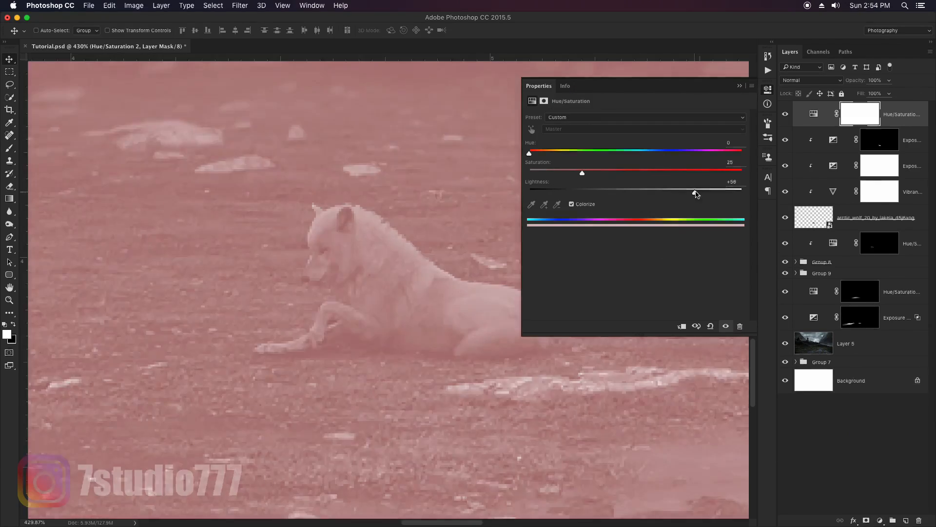
left_click(682, 326)
left_click(636, 151)
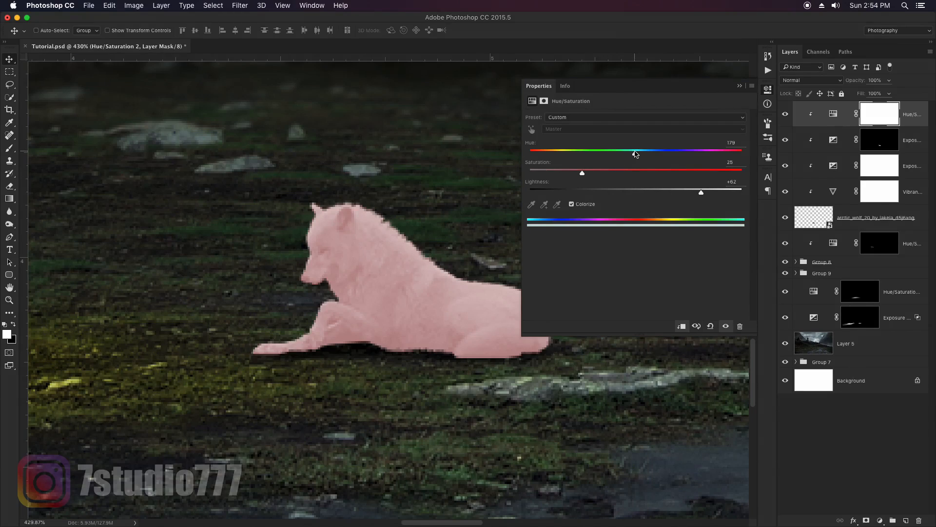
left_click(739, 86)
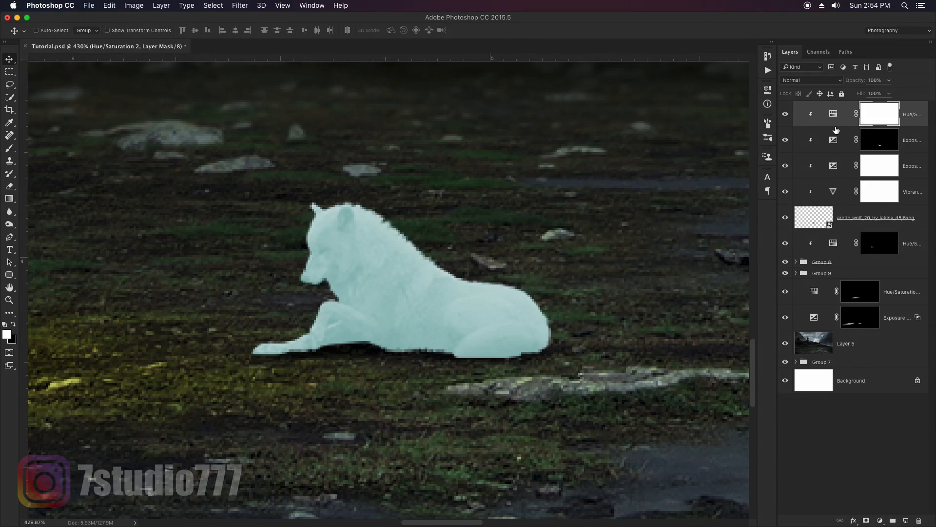
- Restrict the wolf's colorized Hue/Saturation to the lighter fur tones with Blend If, and invert its mask to black
double_click(918, 125)
left_click_drag(663, 465, 715, 464)
left_click(873, 295)
key("v")
left_click(872, 119)
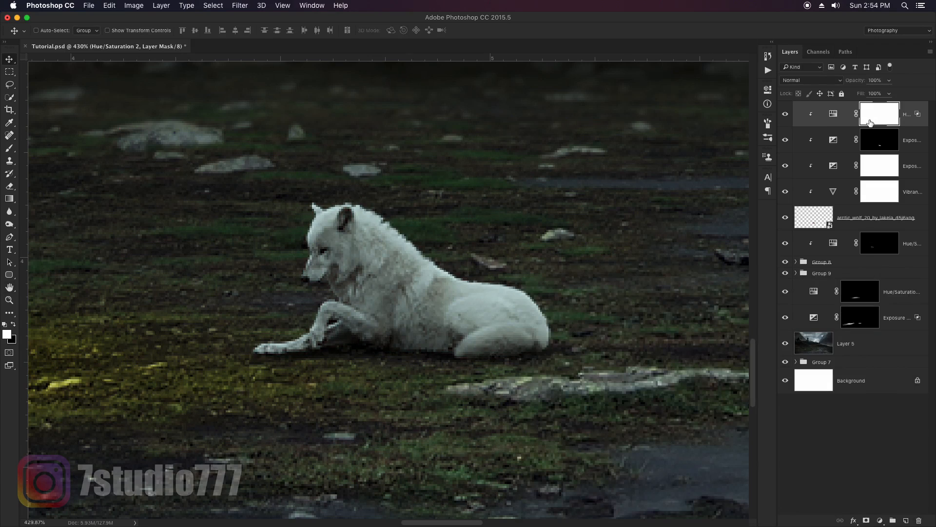
key("ctrl+i")
- Paint a thin pale rim light along the wolf's neck and upper back on the Hue/Saturation mask, using a white brush at 60% opacity
key("b")
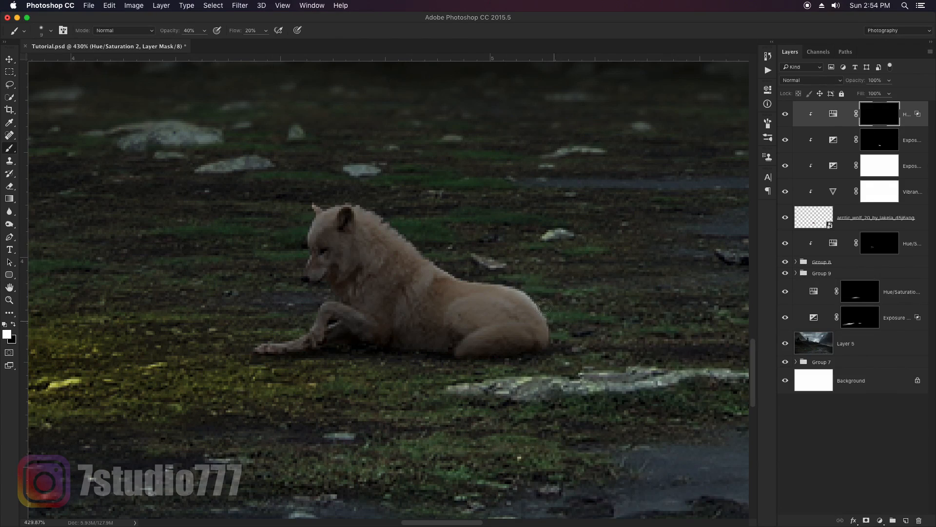
key("6")
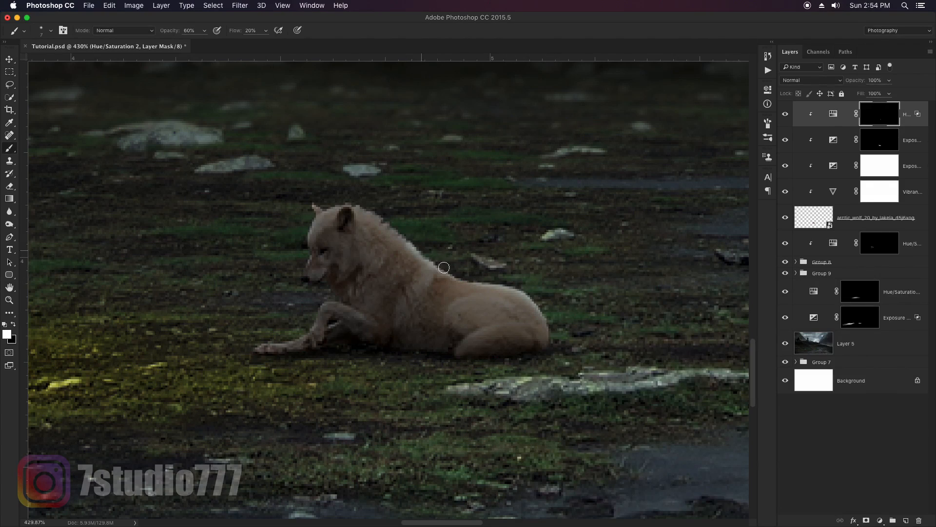
left_click_drag(444, 267, 471, 279)
mouse_move(381, 212)
left_mouse_down()
mouse_move(375, 218)
mouse_move(412, 244)
left_mouse_up()
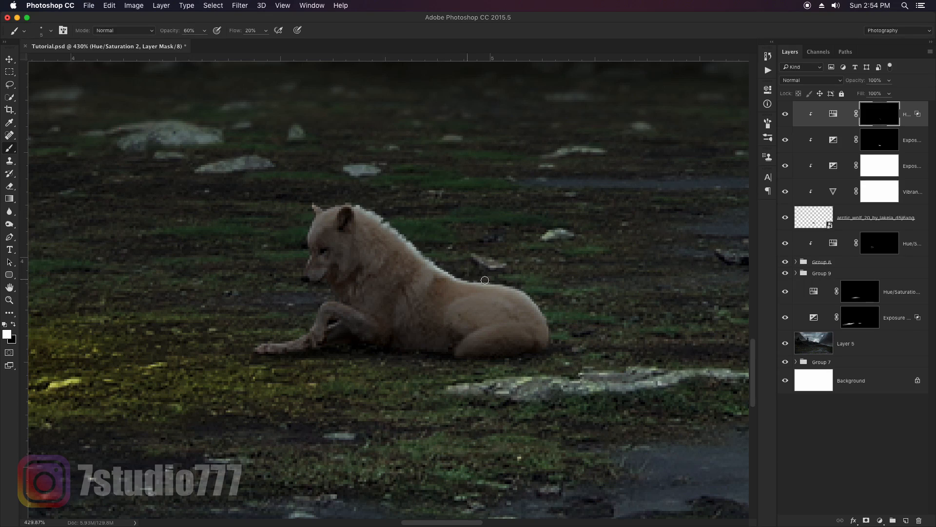
- Brush a broader, soft highlight over the wolf's back and rump with a much larger white brush at 60% opacity
key("bracketright")
key("bracketright")
key("bracketright")
key("bracketright")
key("bracketright")
key("bracketright")
key("bracketright")
mouse_move(520, 279)
left_mouse_down()
mouse_move(429, 247)
mouse_move(453, 273)
left_mouse_up()
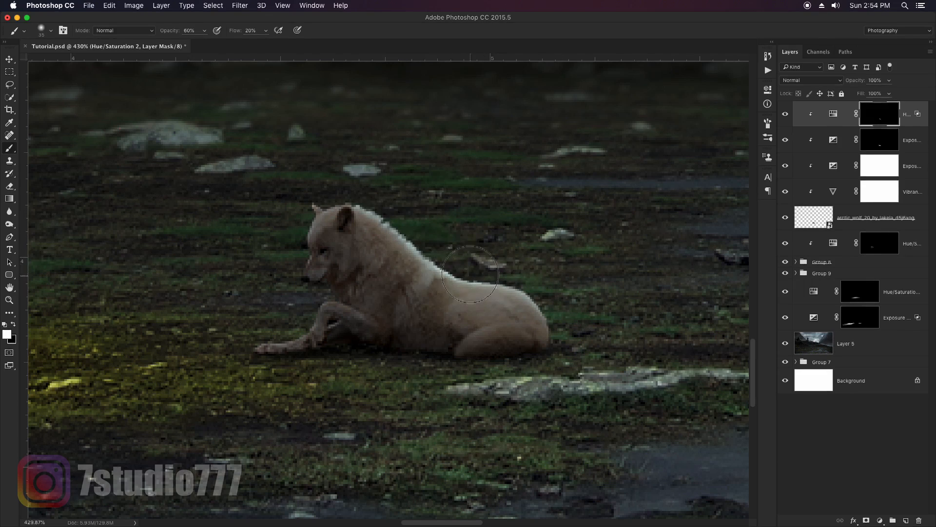
- Duplicate the ground's yellow Hue/Saturation adjustment above the wolf's adjustments, clip it to the wolf and fill its mask with black
key("z")
left_click_drag(590, 274, 543, 265)
key("v")
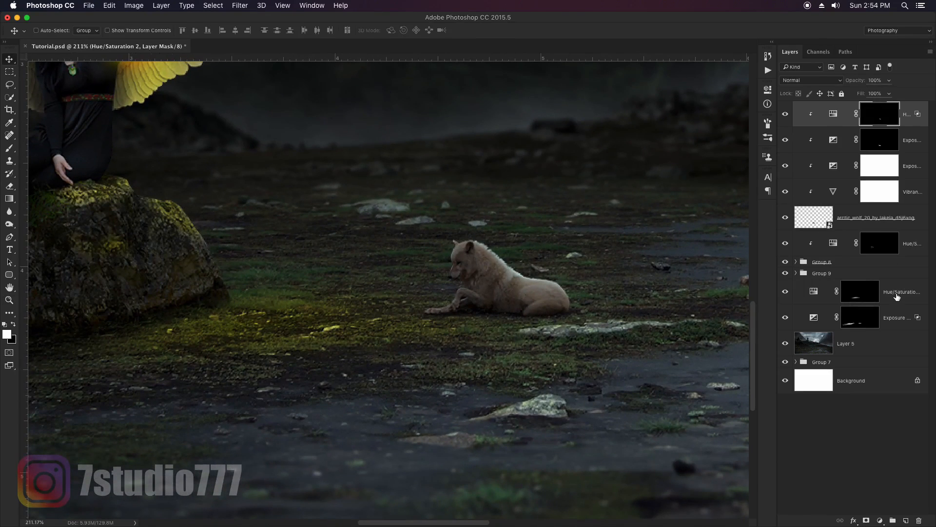
left_click_drag(896, 296, 907, 124)
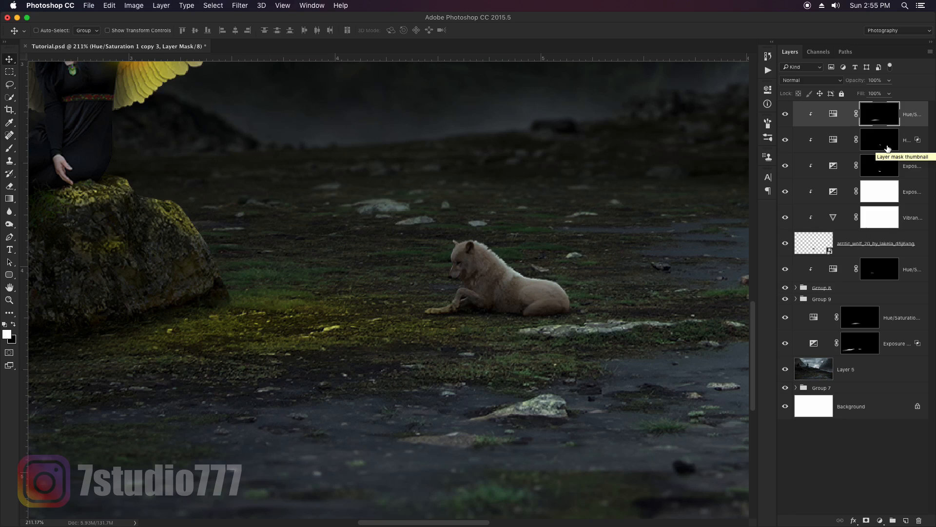
key("z")
left_click_drag(457, 264, 492, 257)
key("b")
key("x")
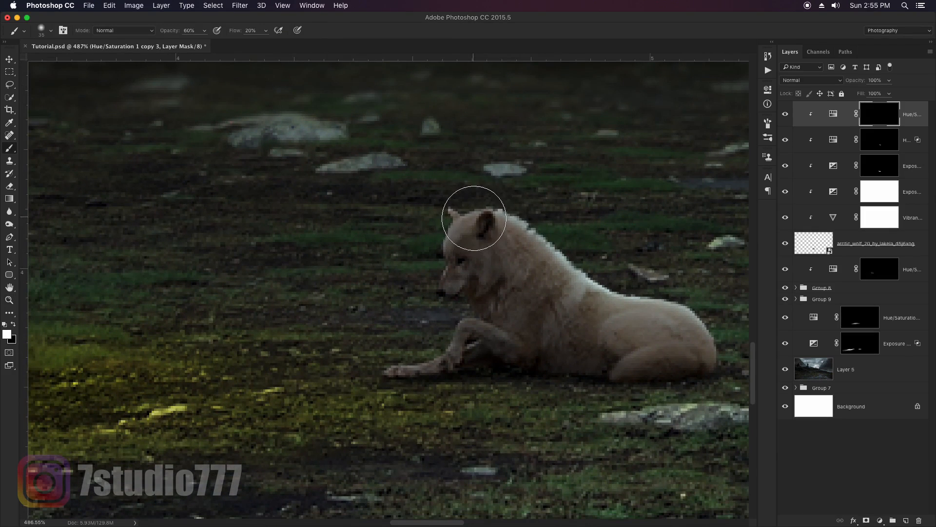
- Paint yellow lantern glow on the wolf's forehead, muzzle and front leg with a small white brush at 40% opacity
key("bracketleft")
key("bracketleft")
key("bracketleft")
key("bracketleft")
key("bracketleft")
key("bracketleft")
key("bracketleft")
key("bracketleft")
key("bracketleft")
left_click_drag(470, 218, 448, 241)
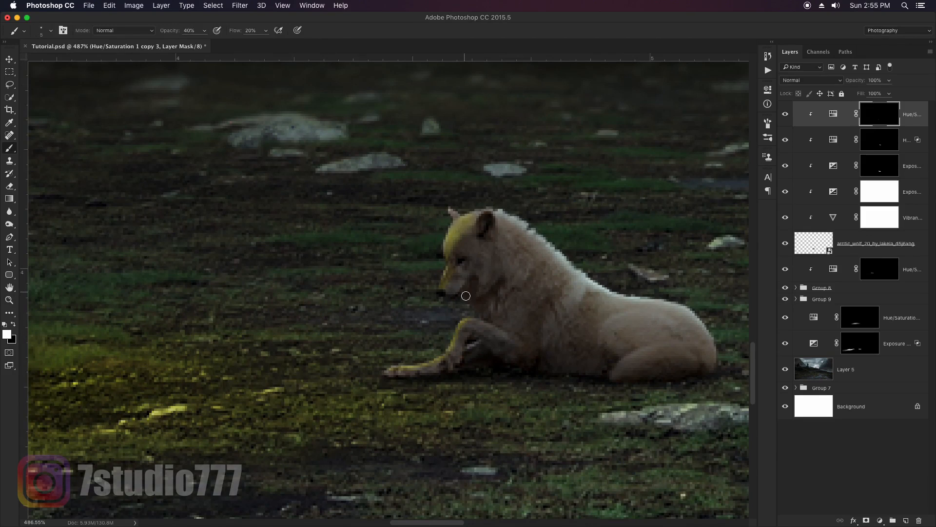
- Extend the yellow glow down the wolf's chest and front leg with a slightly larger white brush
key("bracketright")
key("bracketright")
mouse_move(478, 283)
left_mouse_down()
mouse_move(489, 308)
mouse_move(446, 337)
mouse_move(445, 350)
mouse_move(384, 361)
left_mouse_up()
- Soften the yellow glow on the wolf's head by painting its mask with a large black brush at 40% opacity
key("bracketright")
key("bracketright")
key("bracketright")
key("x")
left_click(476, 245)
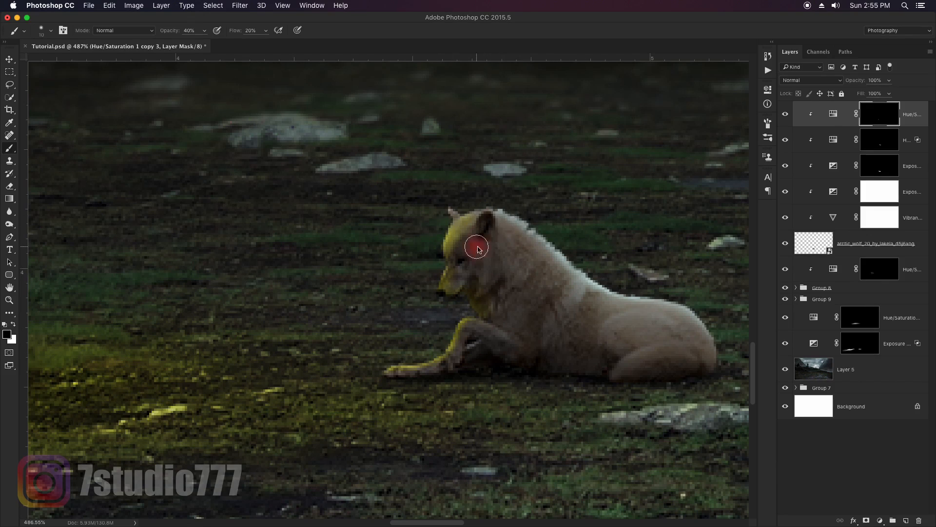
key("bracketright")
key("bracketright")
key("bracketright")
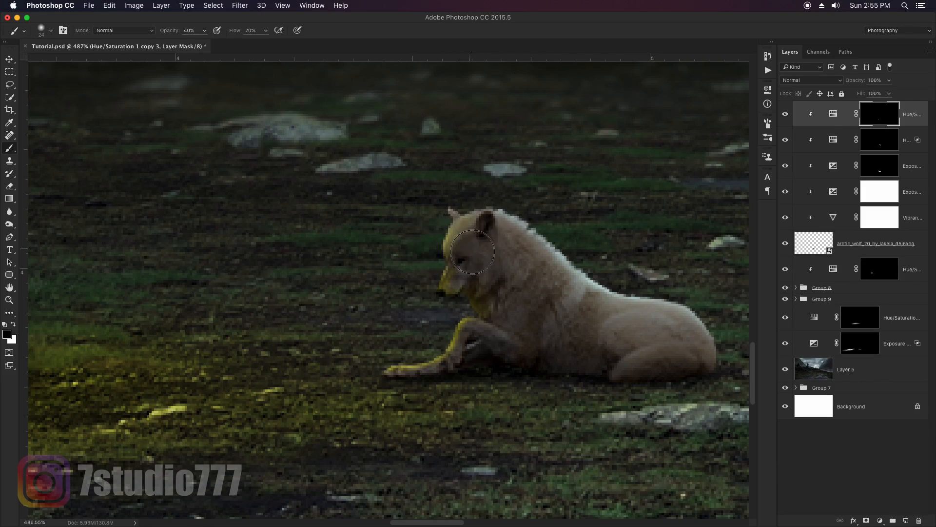
- Group the wolf layer together with all the adjustments clipped to it
left_click_drag(539, 277, 467, 270)
left_click_drag(535, 267, 521, 270)
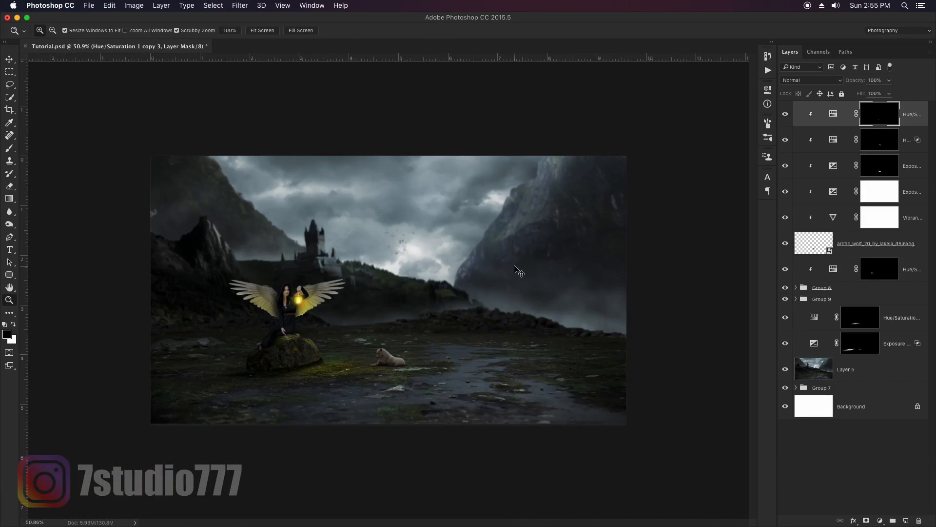
key("super+0")
key("v")
left_click(844, 246, "shift")
key("super+g")
- Add a white-to-transparent linear Gradient Fill at 90° with Reverse on above the ground's Hue/Saturation, and reposition it in the scene
left_click(898, 174)
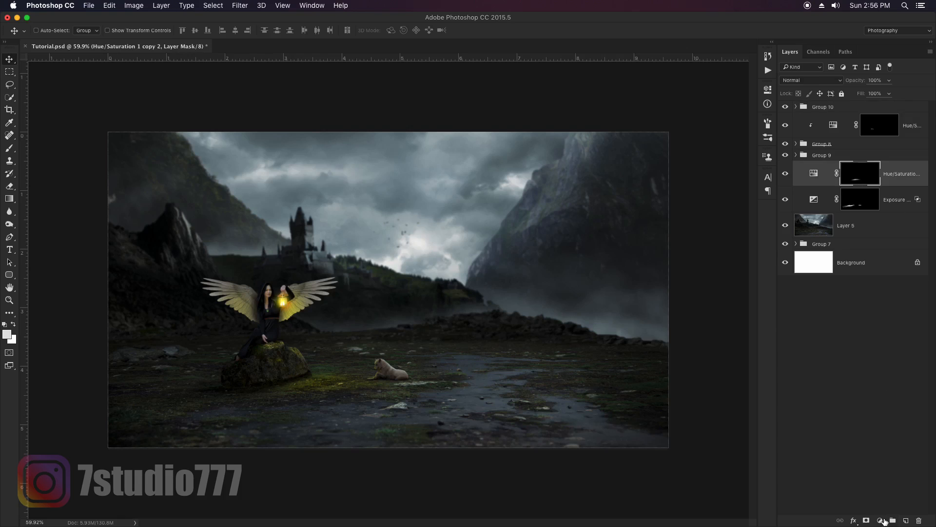
left_click(880, 521)
left_click(885, 340)
left_click(607, 296)
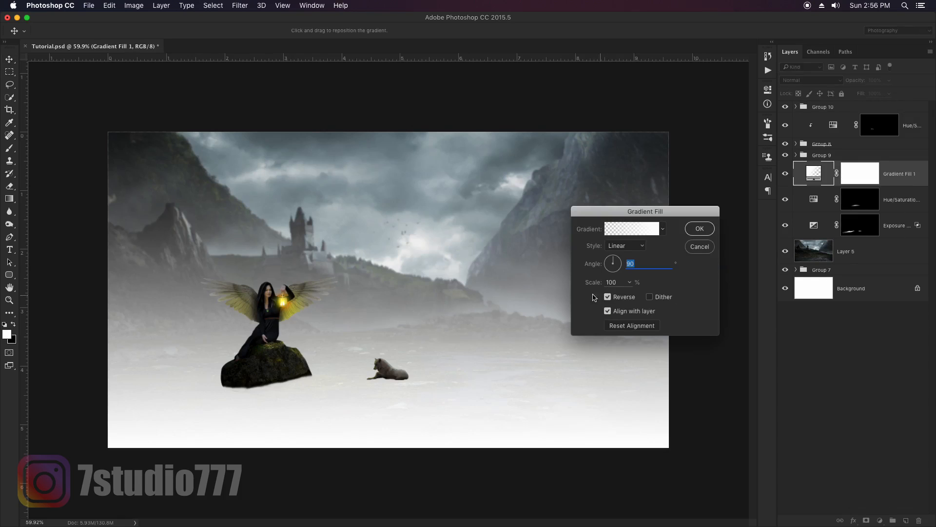
left_click_drag(596, 285, 565, 288)
left_click_drag(517, 228, 515, 257)
left_click(700, 228)
- Lower the Gradient Fill layer's Fill to 21%, and reduce it slightly further for a fainter haze
left_click_drag(861, 94, 814, 97)
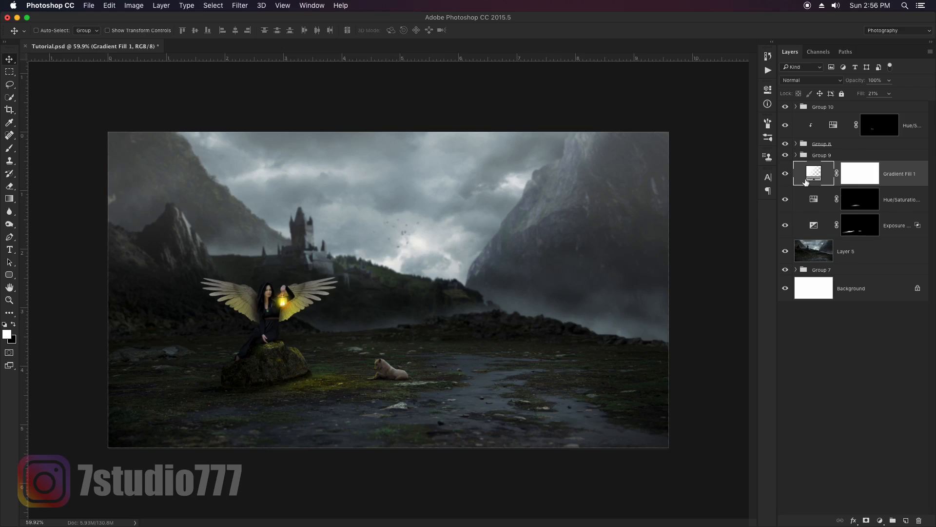
key("alt+period")
left_click(800, 175)
left_click_drag(862, 97, 855, 98)
- Paste a merged copy of the whole composite as a new layer above all the others
key("alt+period")
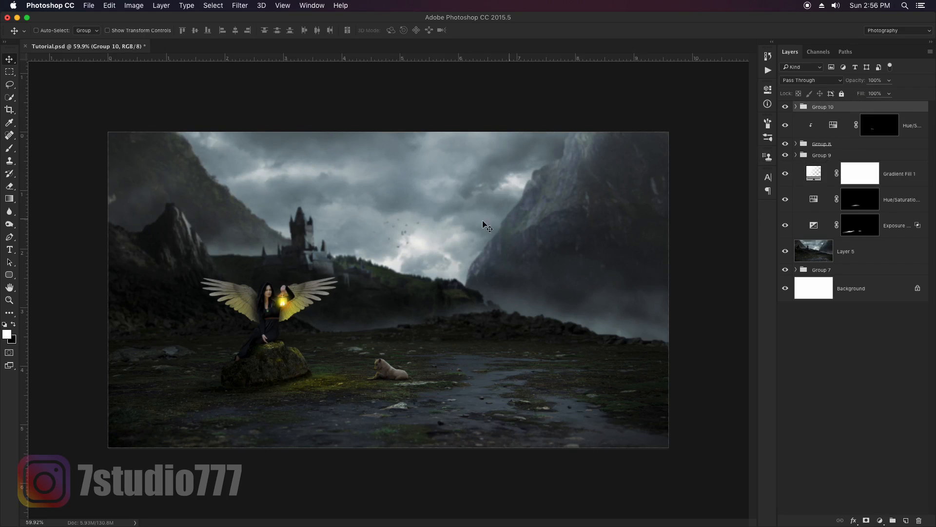
key("super+a")
key("super+shift+c")
key("super+v")
- In Camera Raw, set Exposure -0.05, Contrast +18, Highlights +26, Shadows -21, Whites +39 and Blacks -14 for the merged layer
key("super+shift+a")
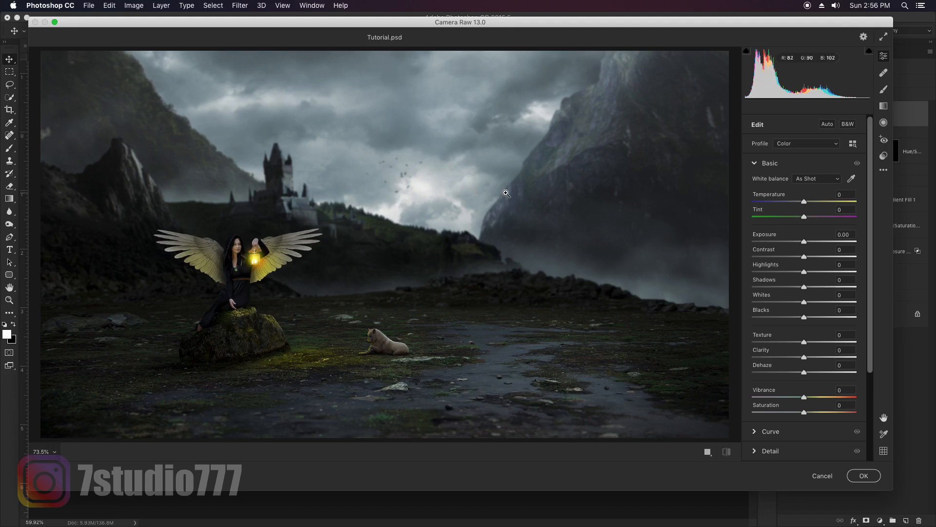
left_click_drag(807, 243, 824, 303)
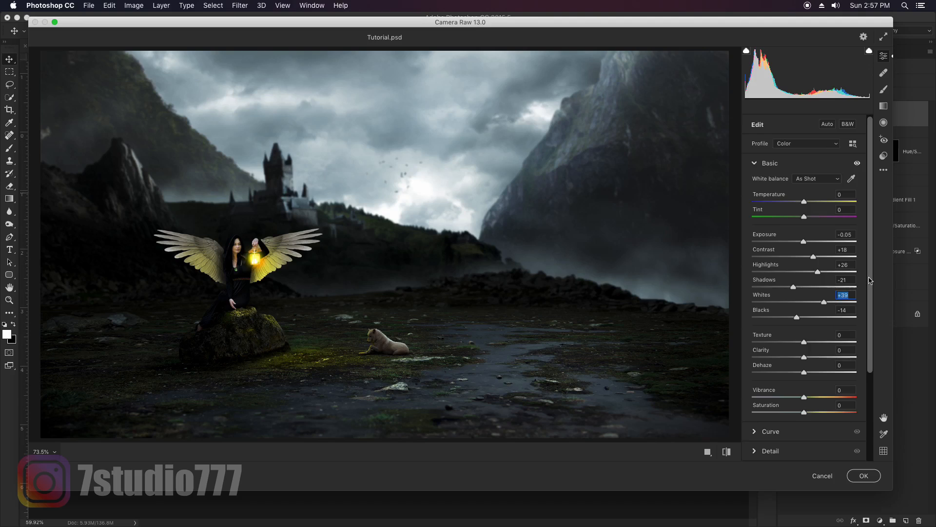
- Set the Blue Primary Hue to -56 in the Camera Raw calibration and raise the Blue Primary Saturation
scroll(870, 280, "down", 6)
left_click_drag(795, 439, 775, 437)
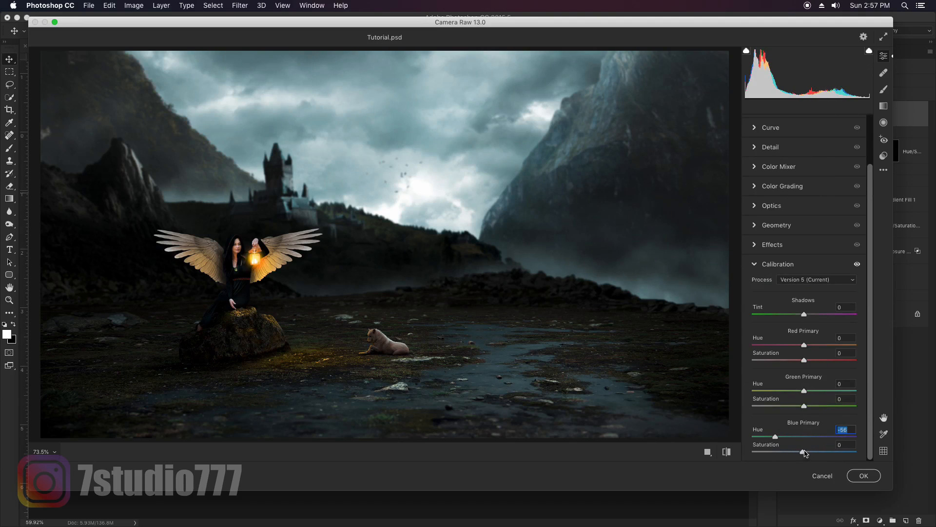
left_click(831, 450)
- Set Sharpening to 33 in the Camera Raw detail settings and apply the filter
scroll(812, 329, "up", 3)
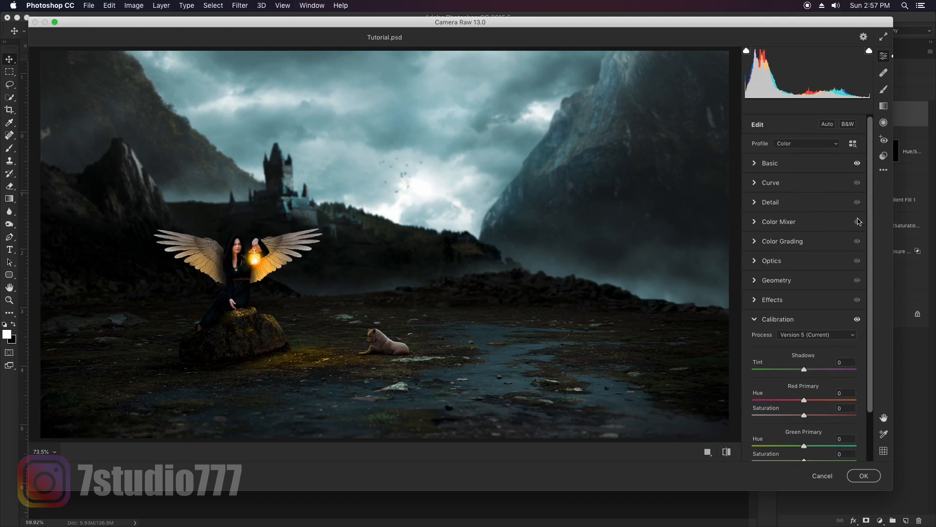
left_click(770, 202)
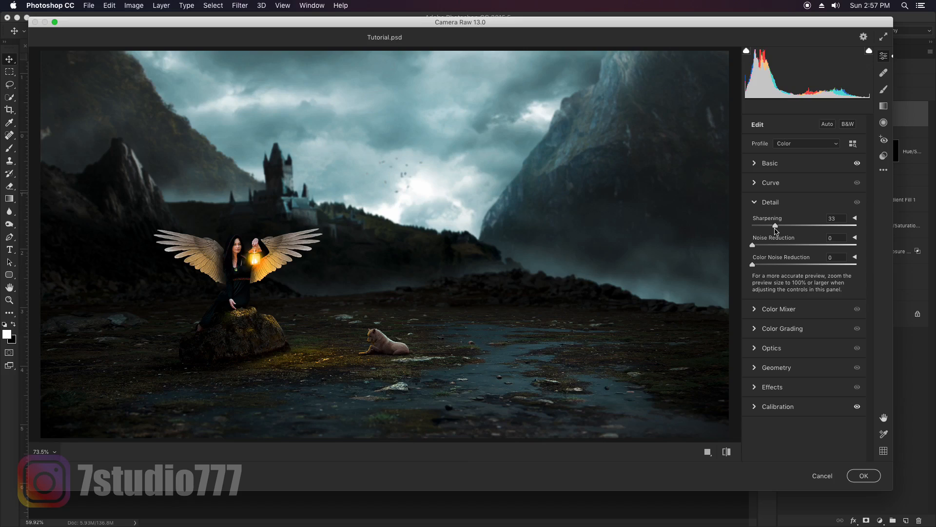
left_click(864, 475)
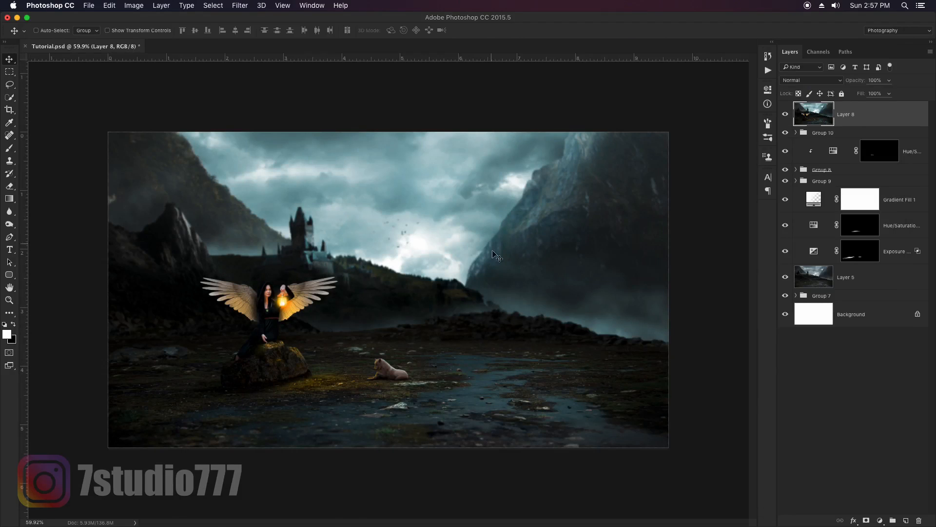
- Review the finished composite fitted to the window with the interface panels hidden
key("Tab")
key("super+0")
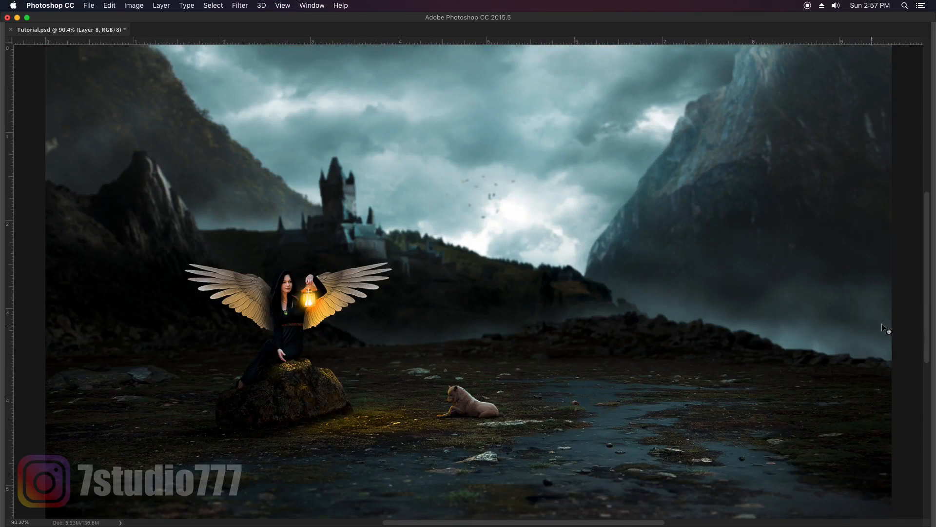